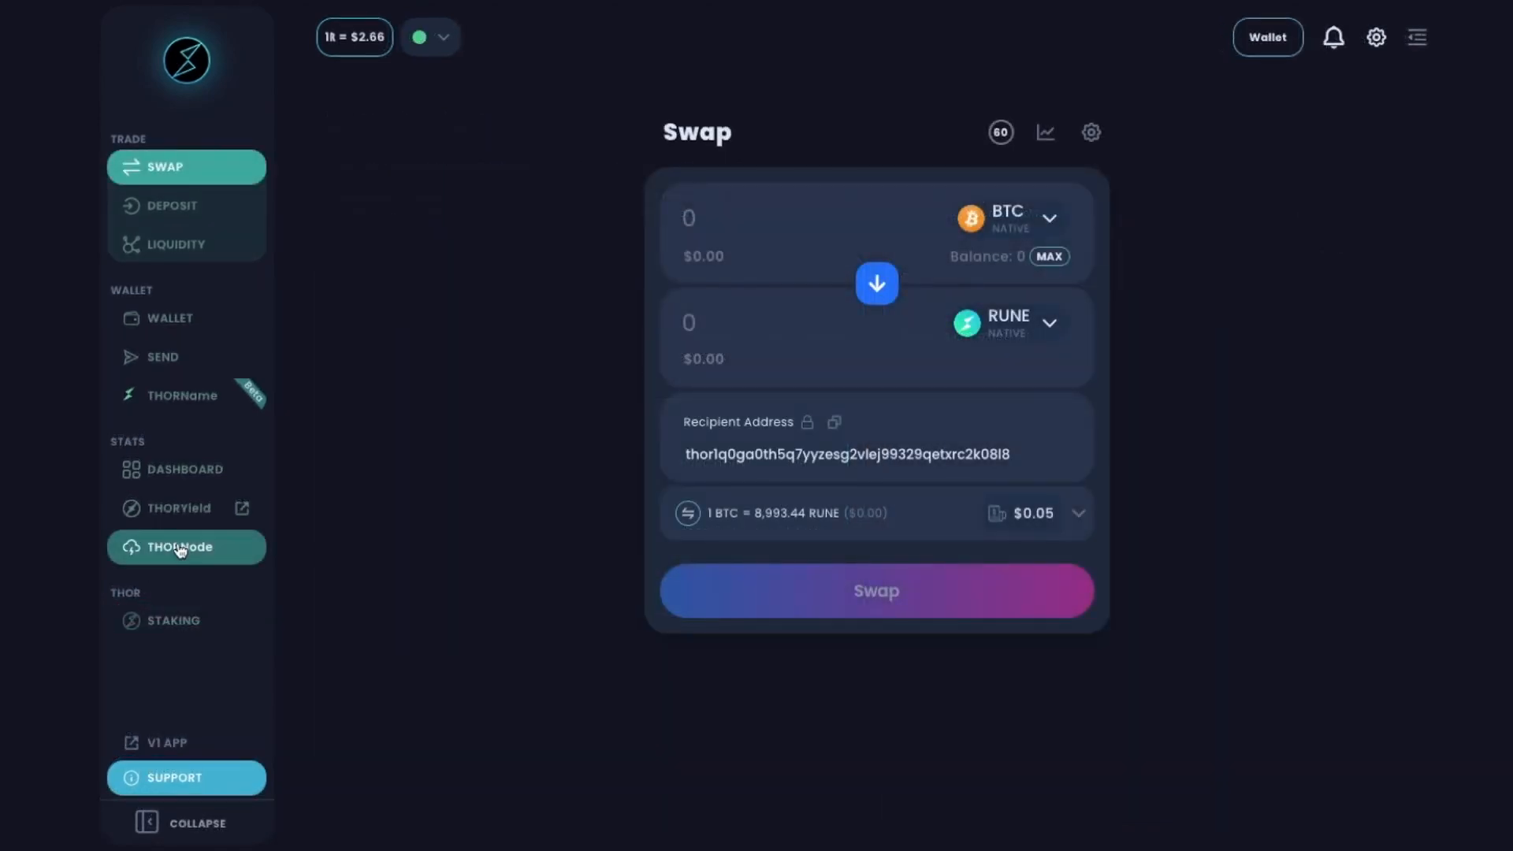
Turn on Show Multi-sig Wallet in Pro mode settings and go to the THORSafe multi-sig page.
left_click(1376, 40)
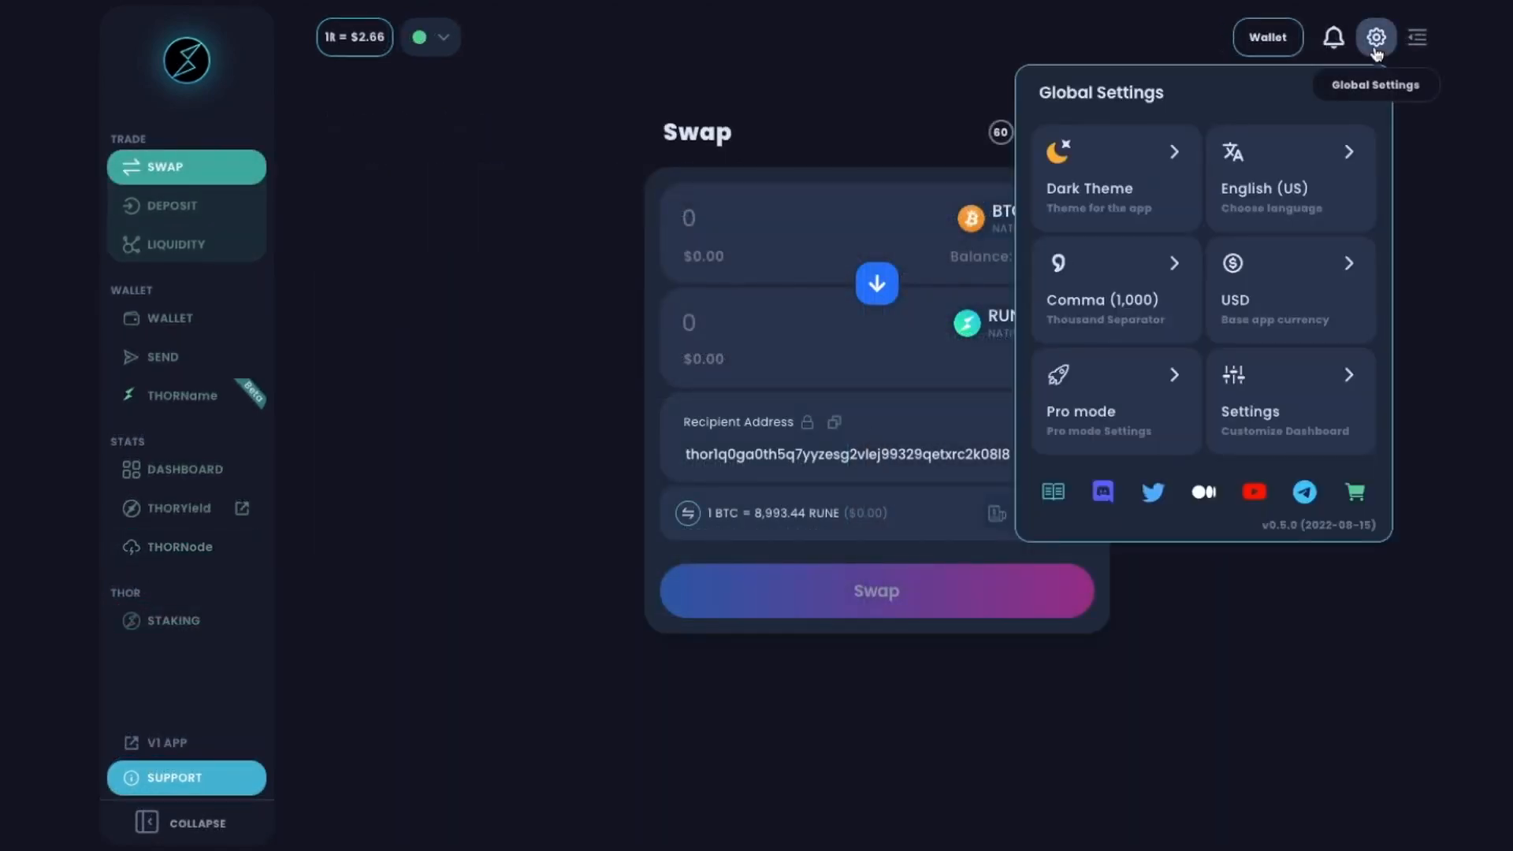
left_click(1148, 386)
left_click(1327, 167)
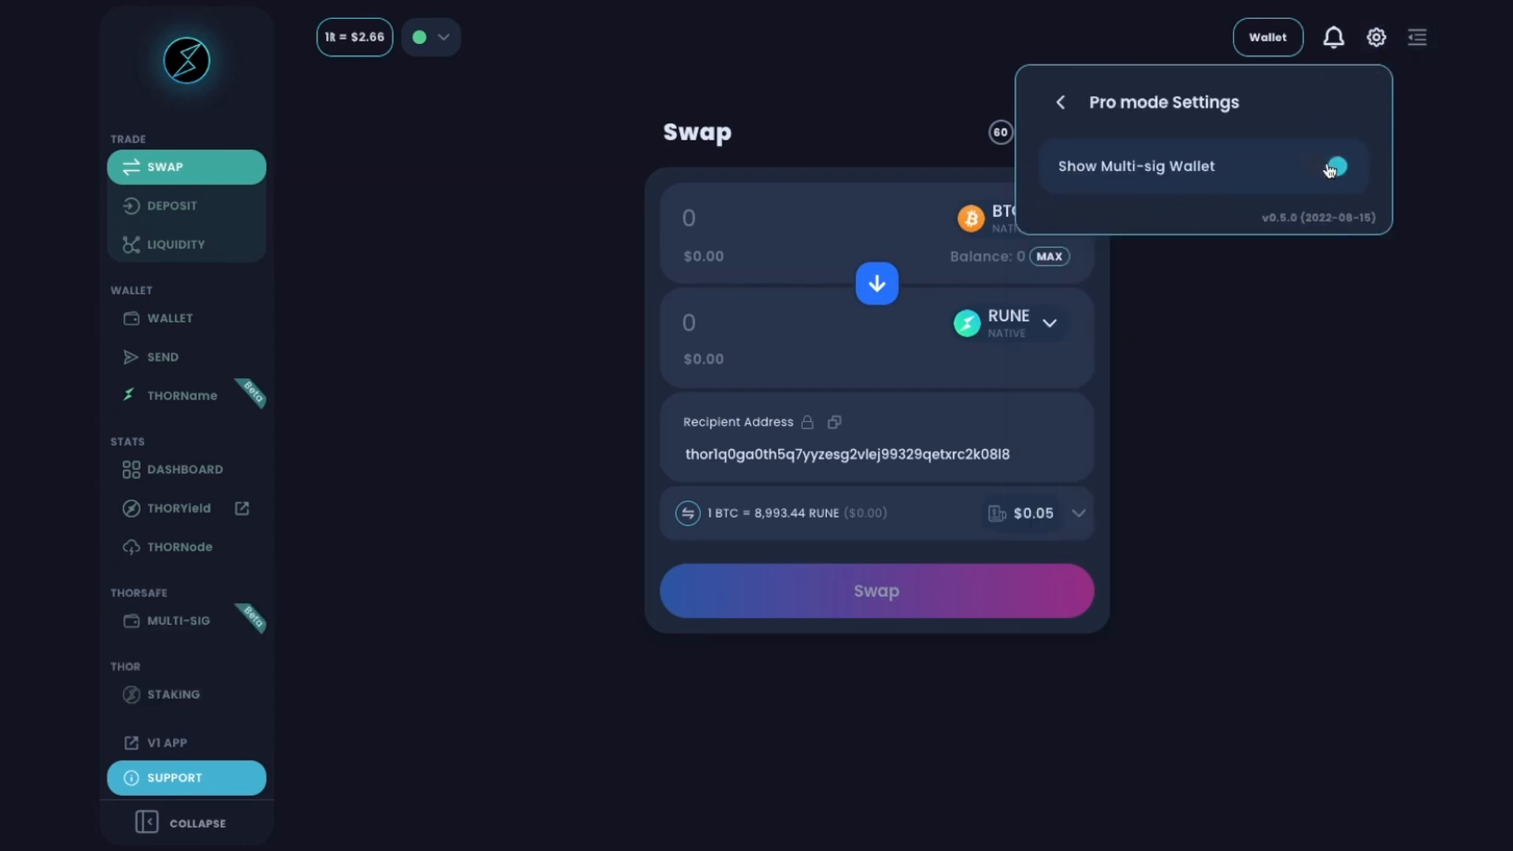
left_click(293, 590)
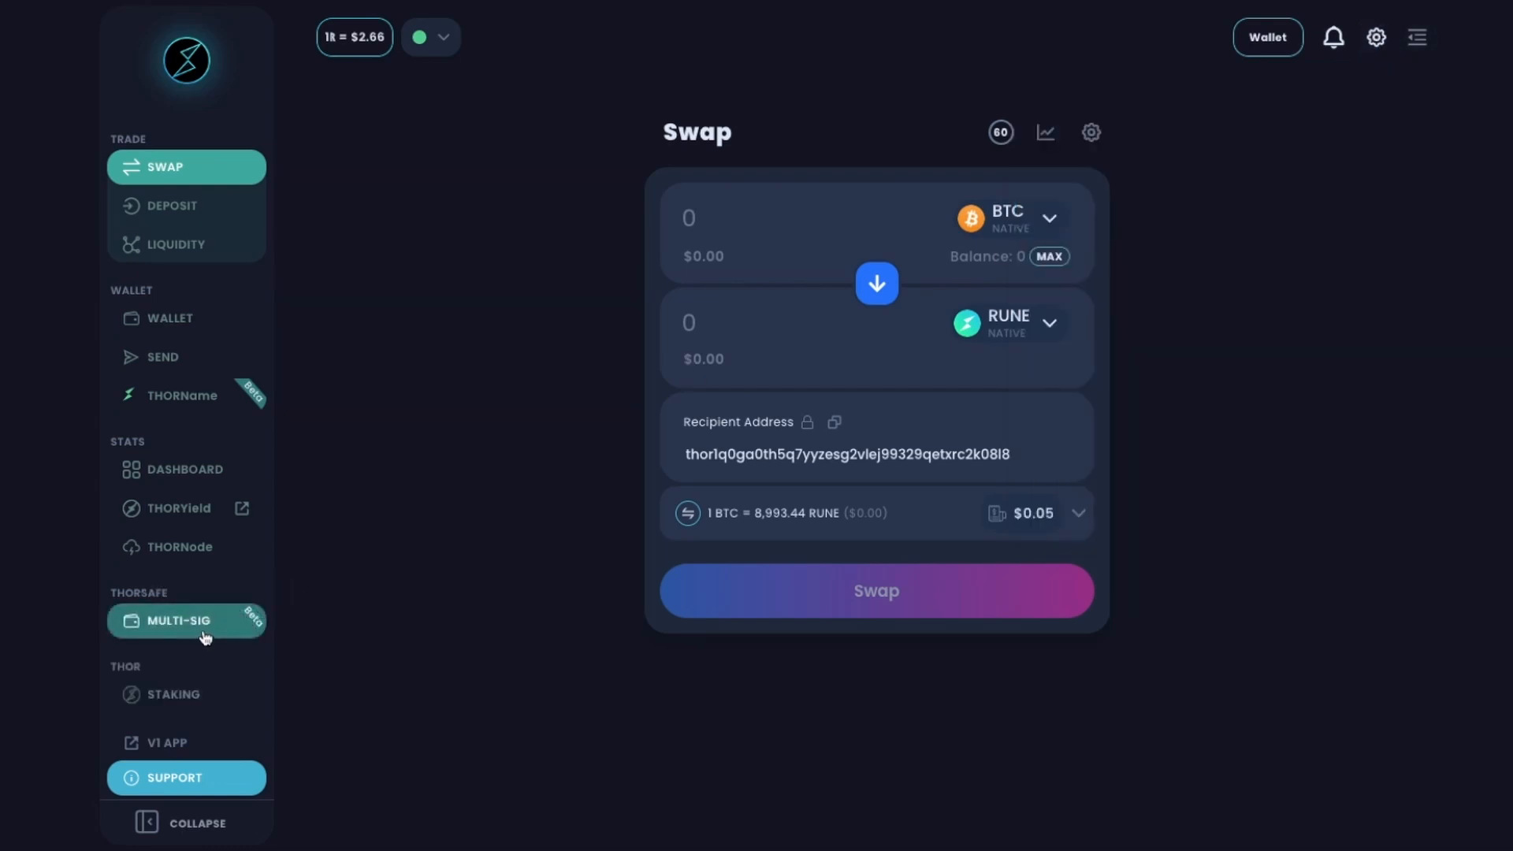
left_click(203, 628)
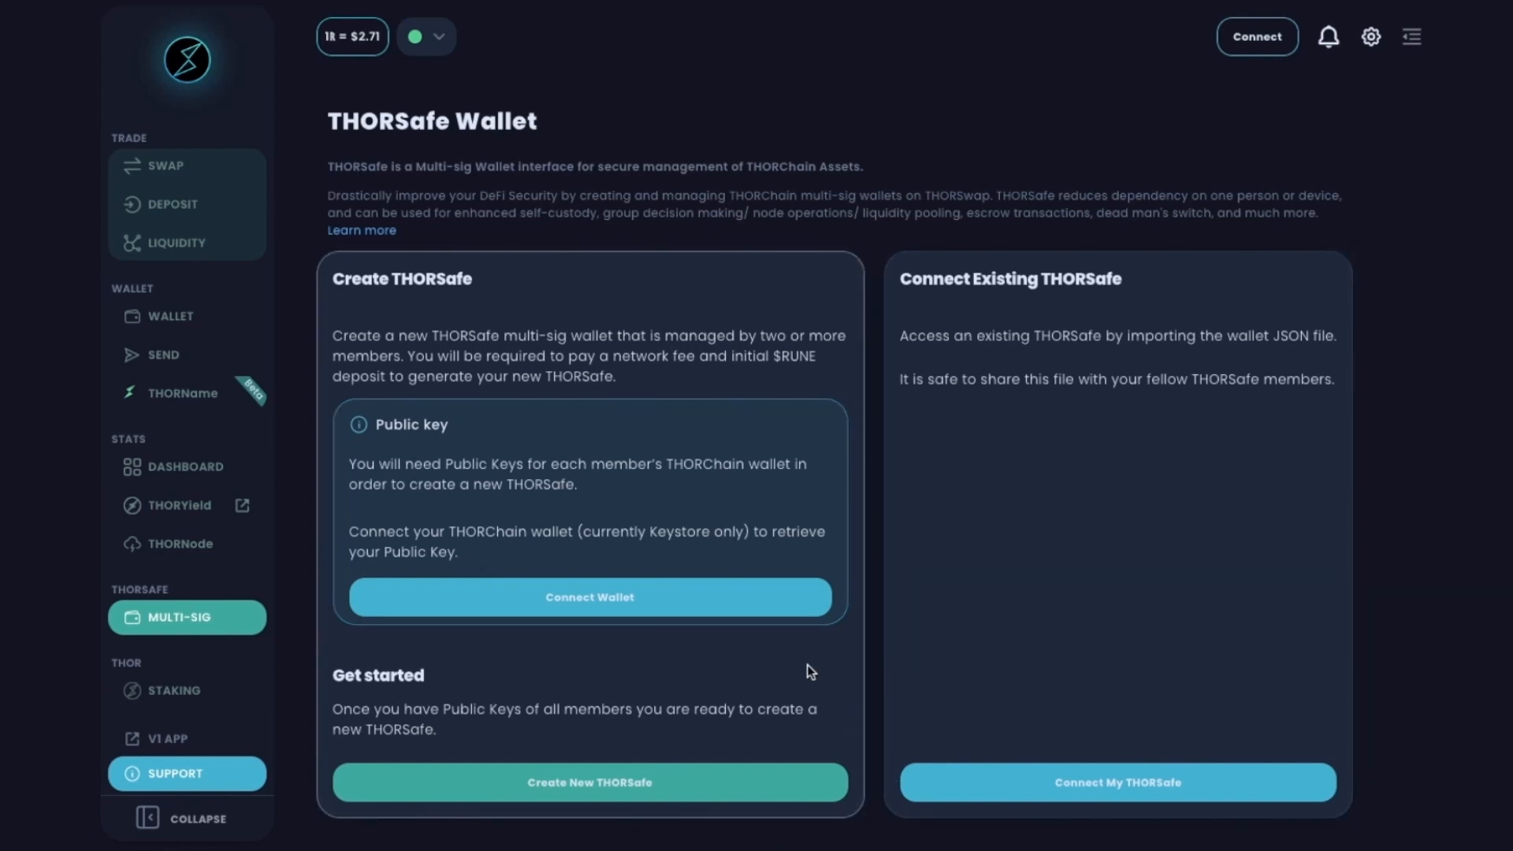
Create a new keystore with a confirmed password and save the keystore file as 'test'.
left_click(1255, 36)
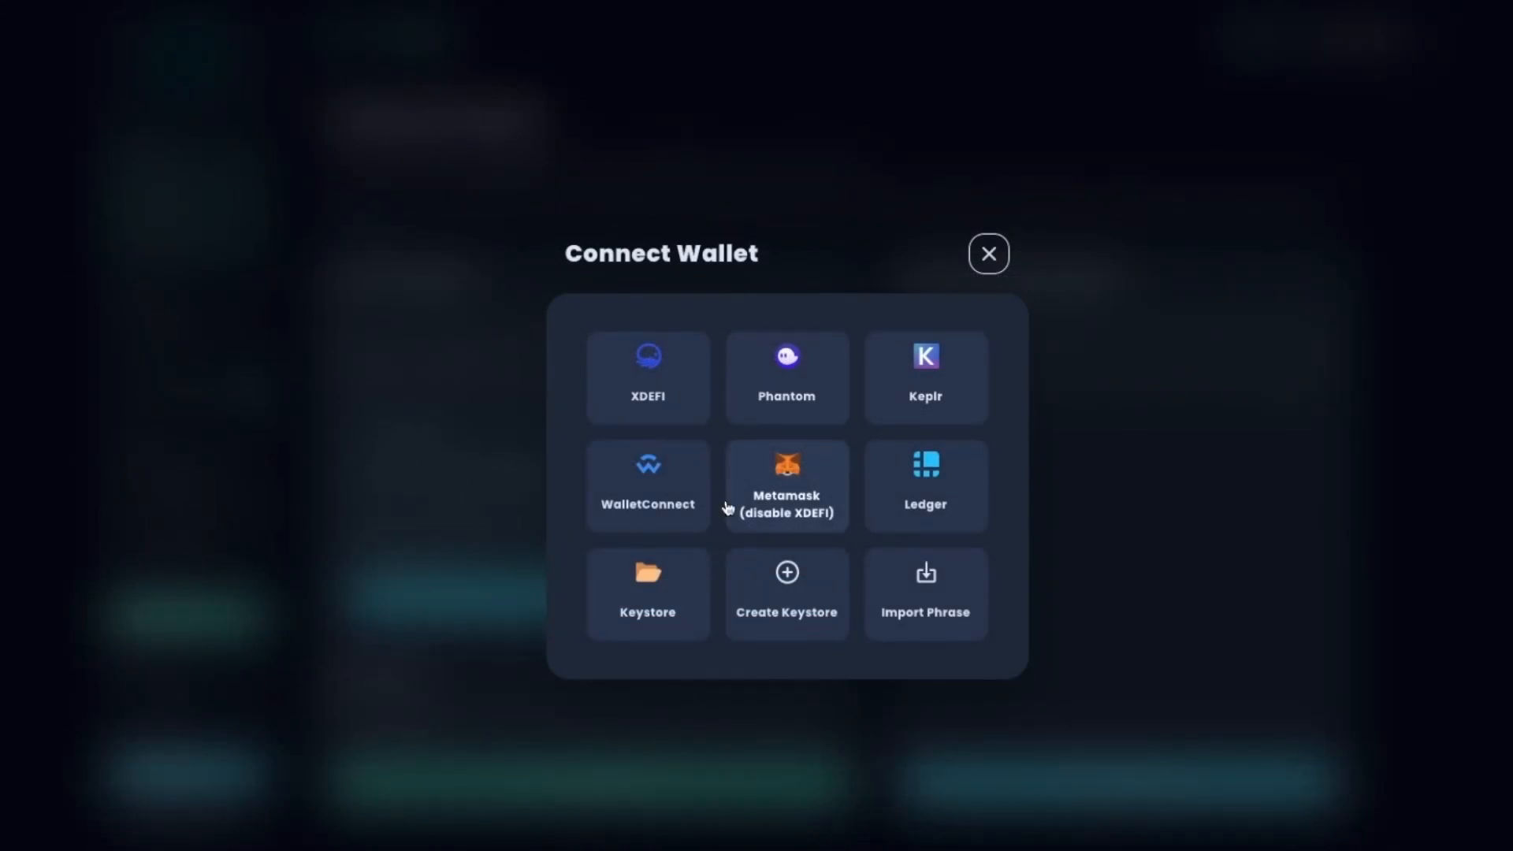
left_click(799, 599)
left_click(689, 429)
type("••••••")
key("Tab")
type("••••••")
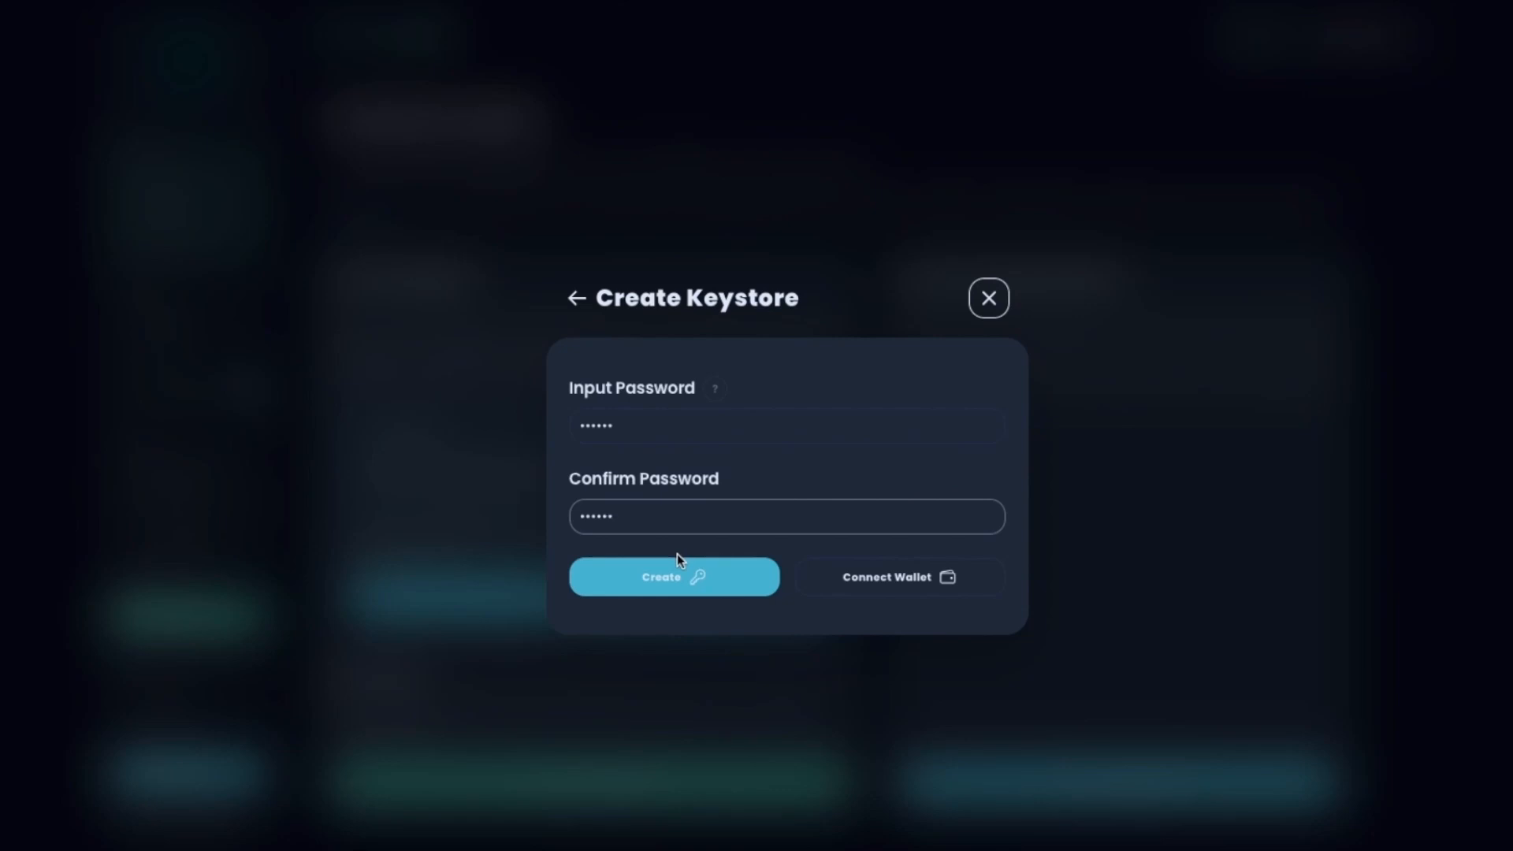
left_click(674, 582)
type("test")
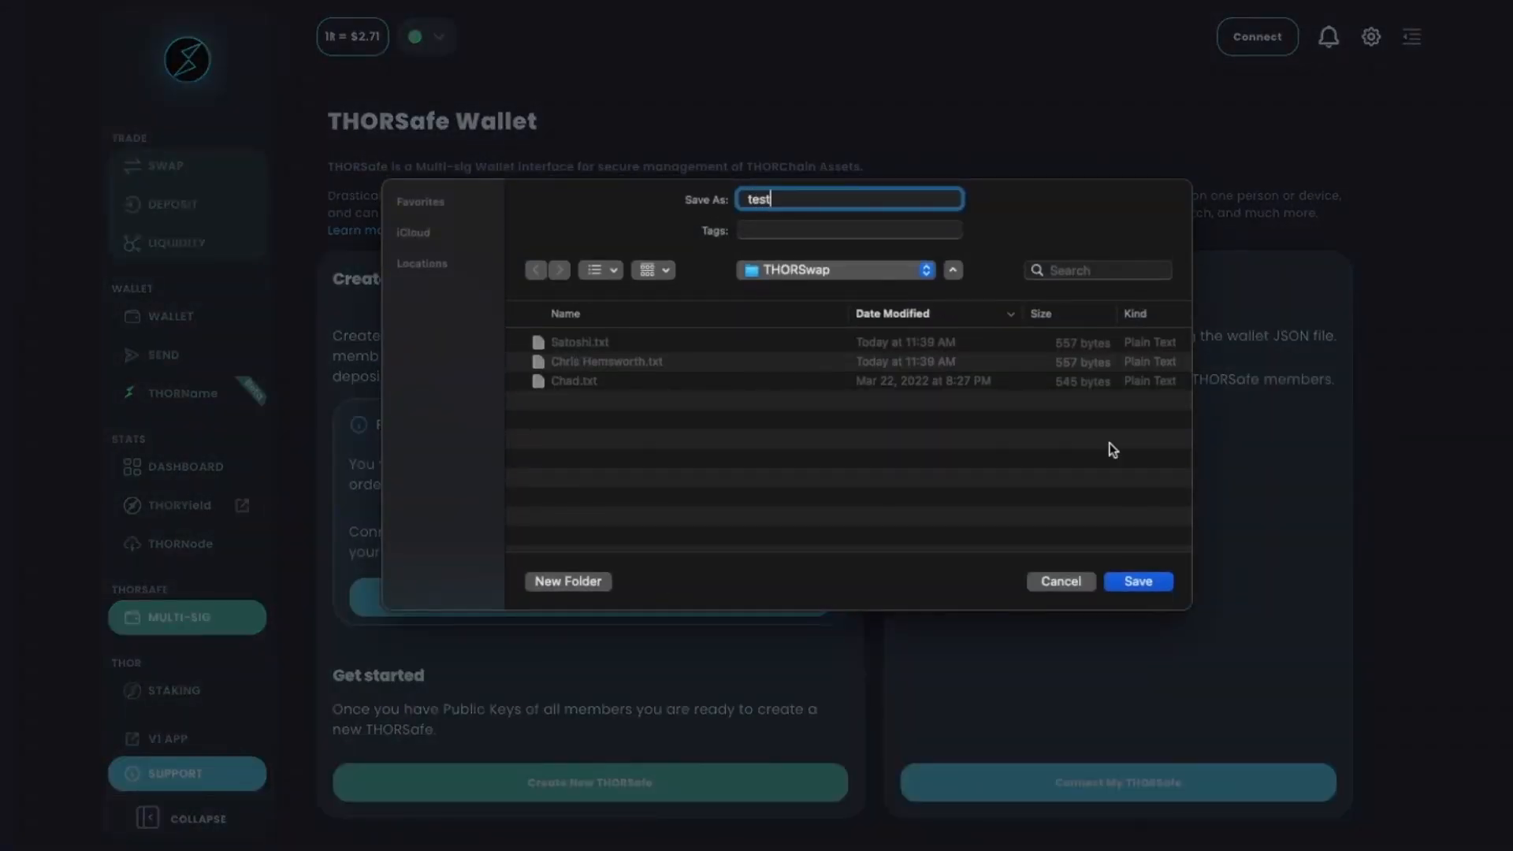
left_click(1138, 581)
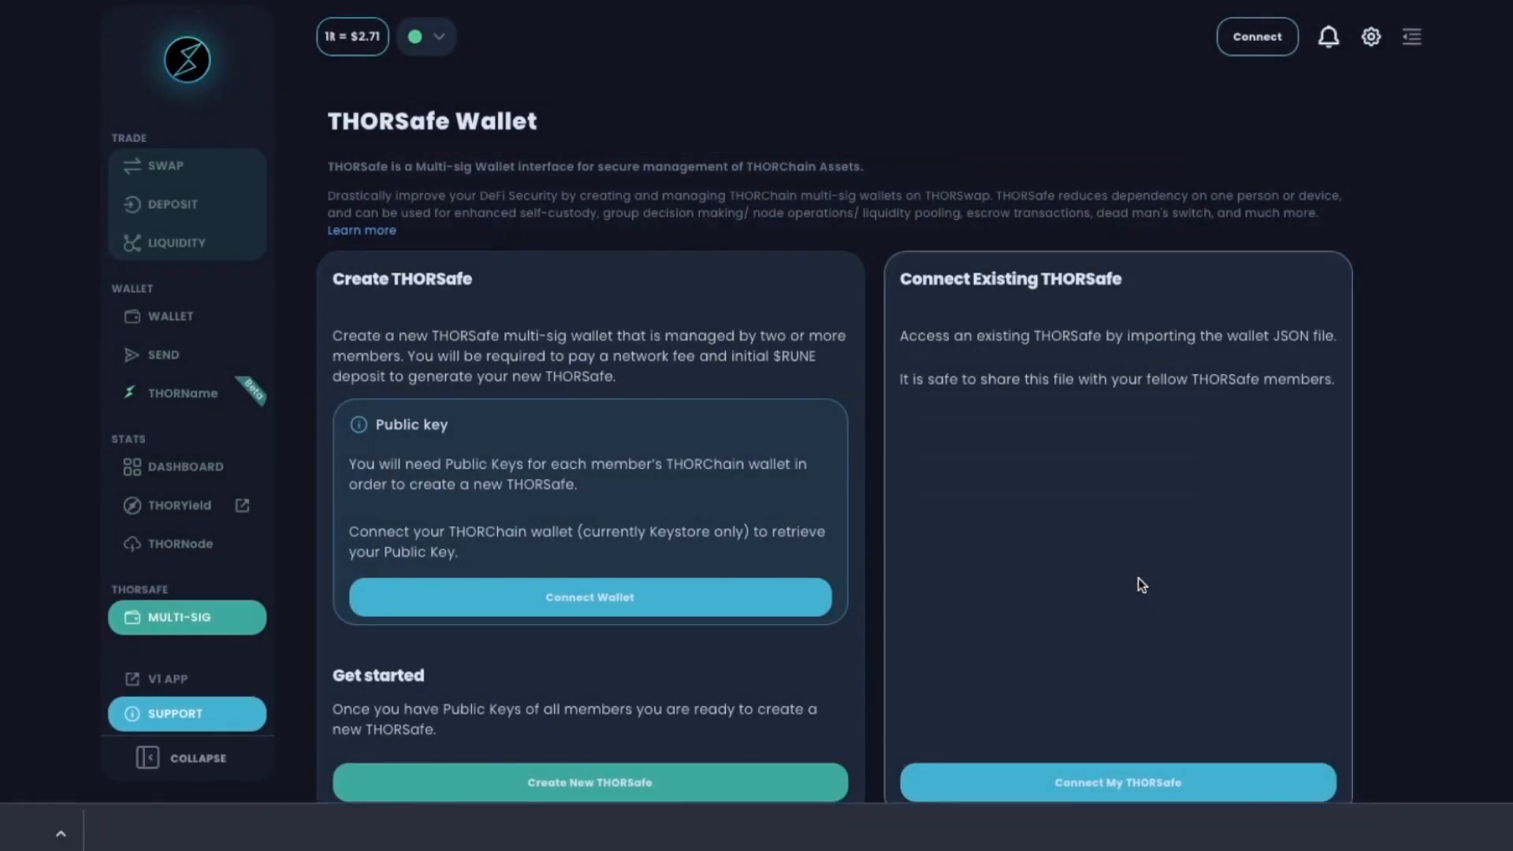
Connect the first member's keystore file and unlock it with its decryption password.
scroll(1138, 582, "down", 1)
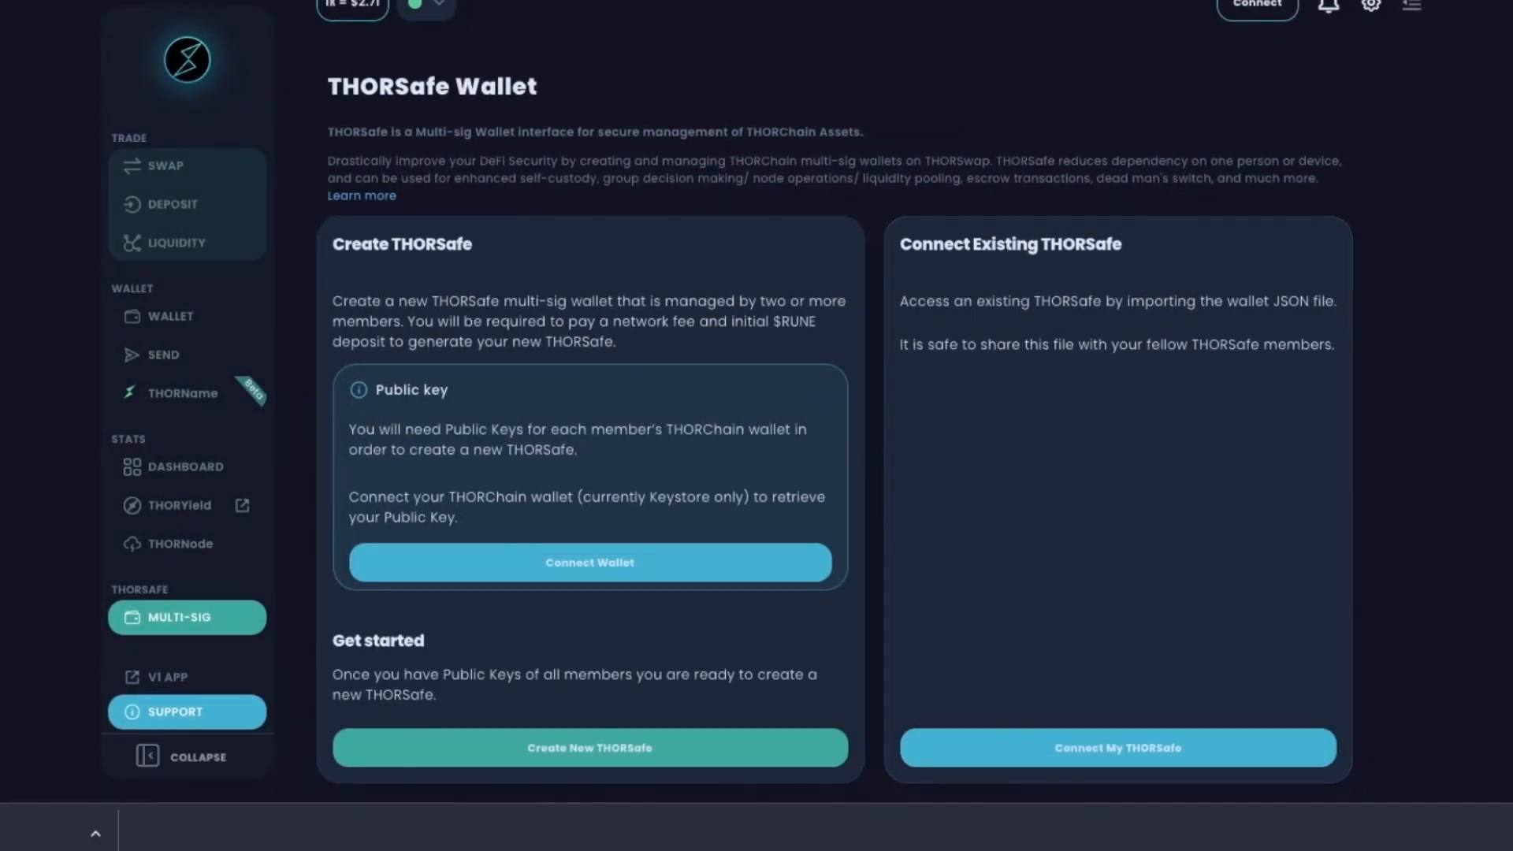
left_click(1509, 833)
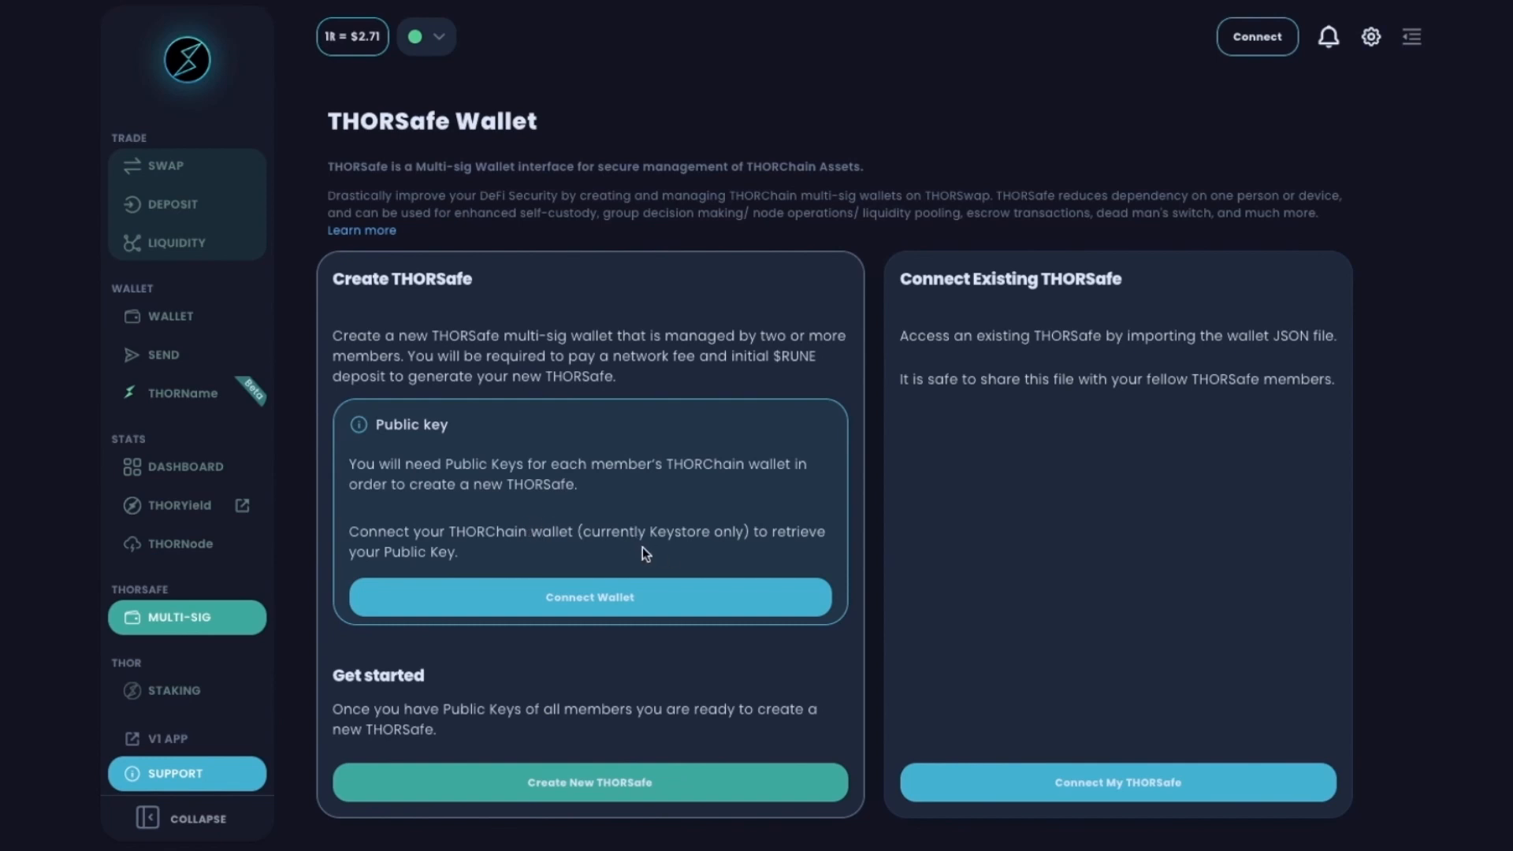
left_click(581, 597)
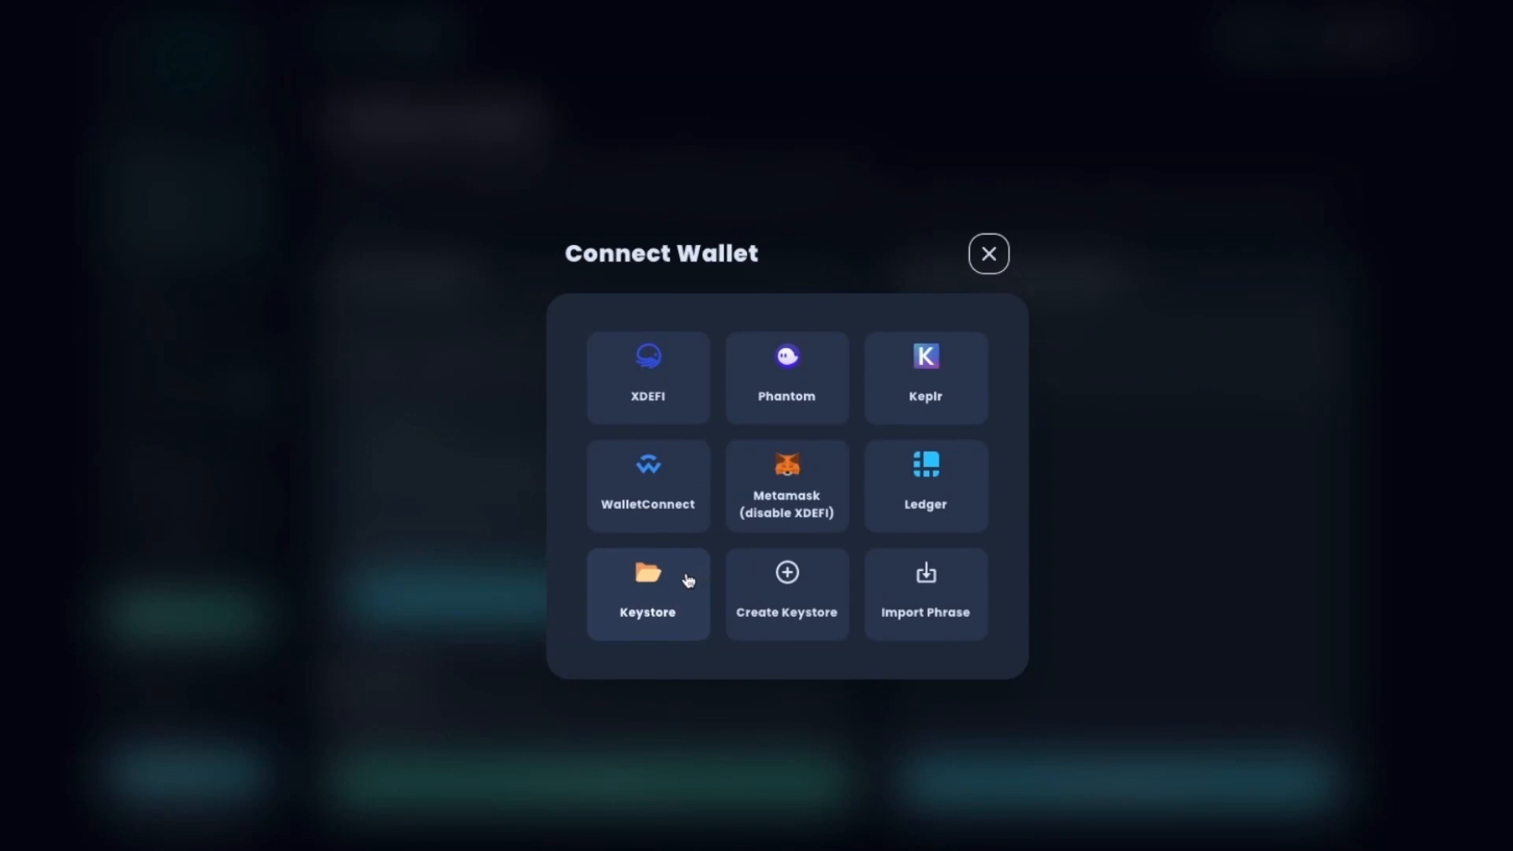
left_click(650, 593)
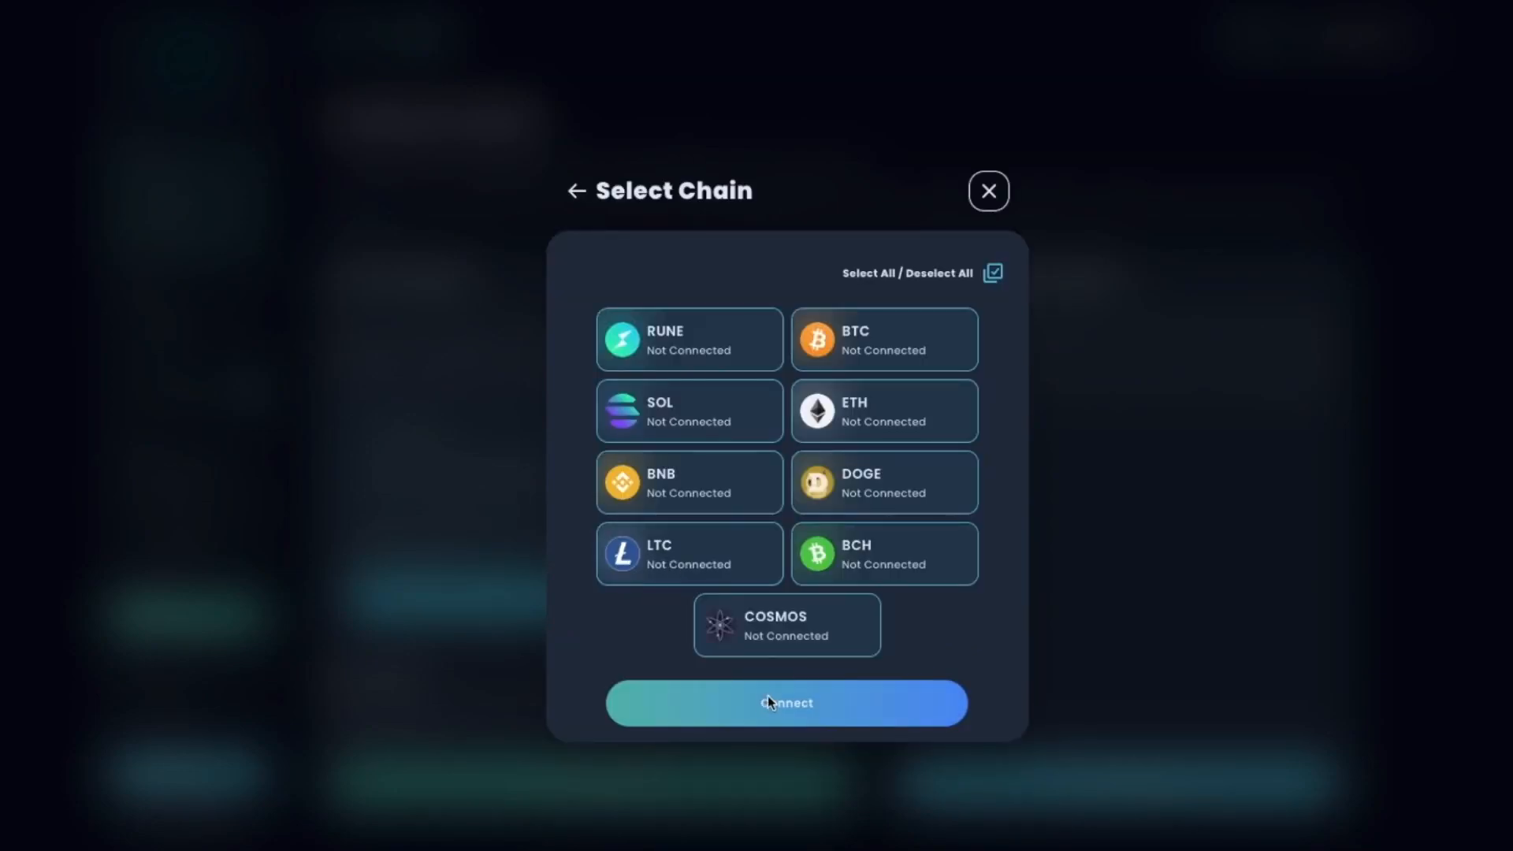
left_click(767, 699)
left_click(678, 427)
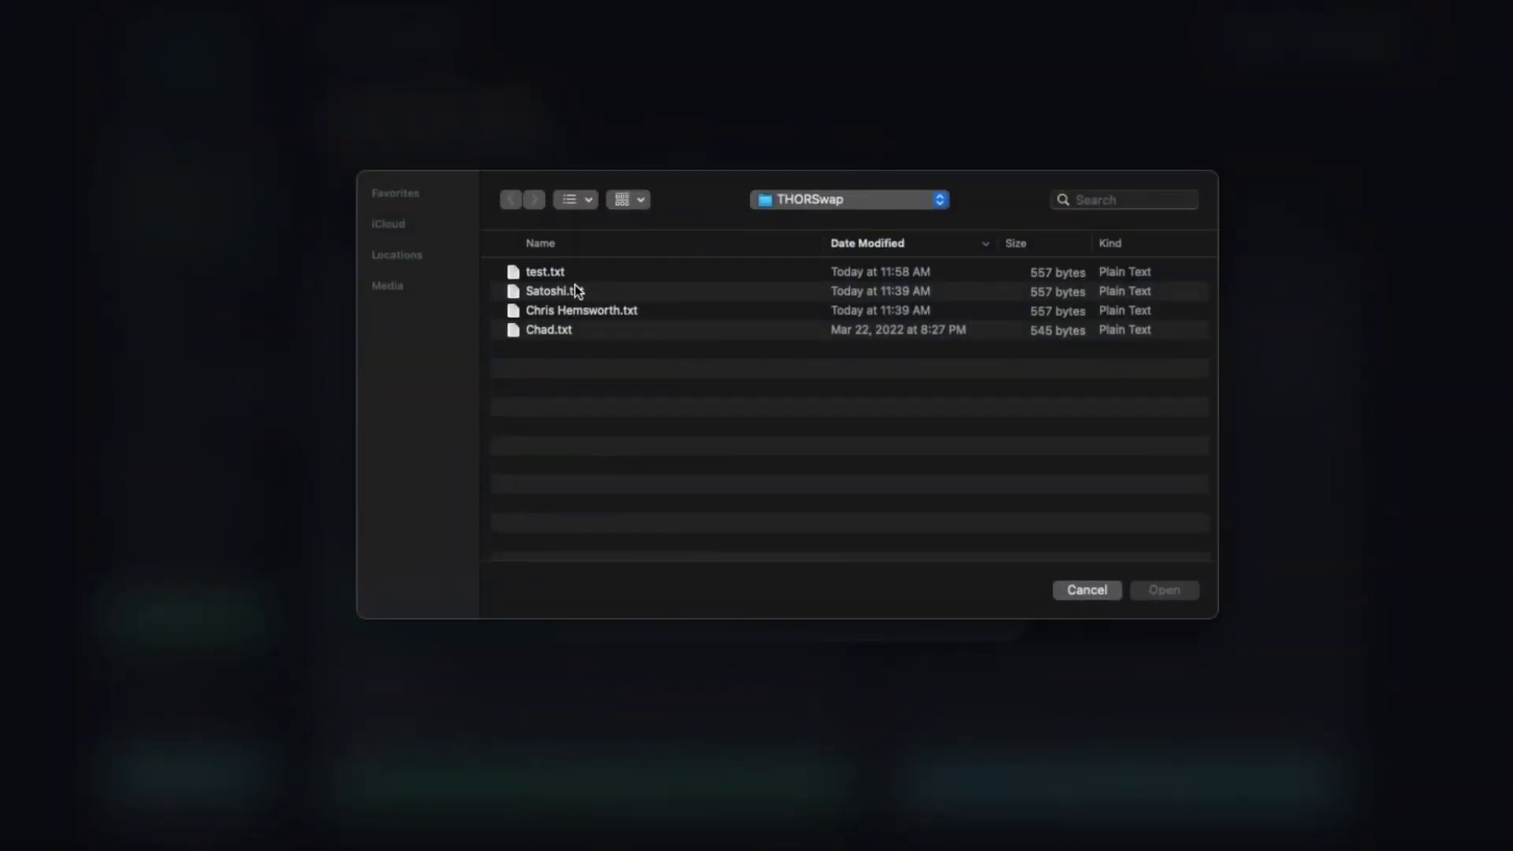
double_click(551, 332)
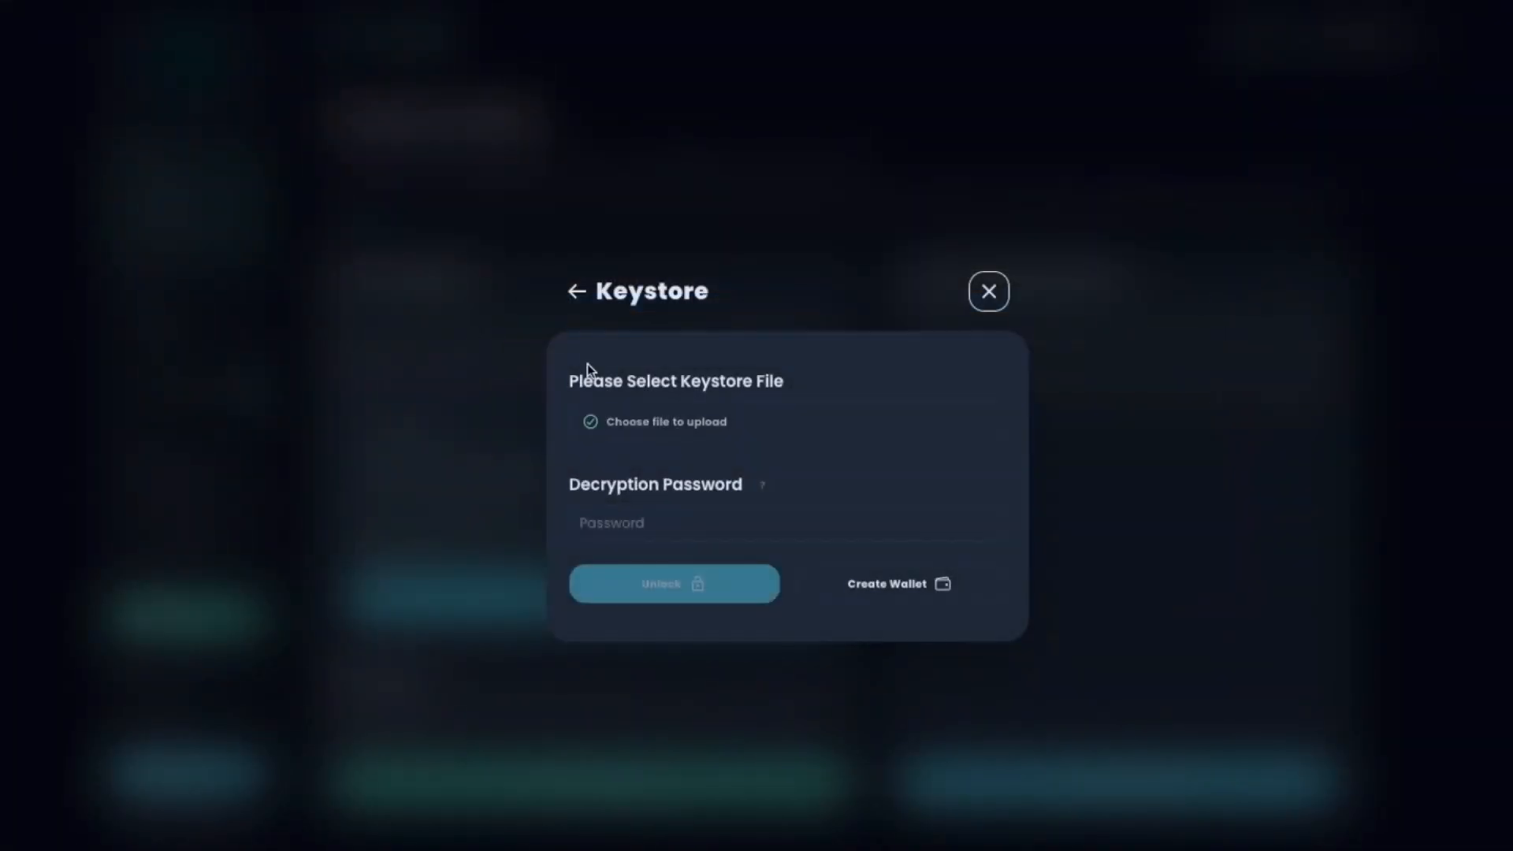
type("******")
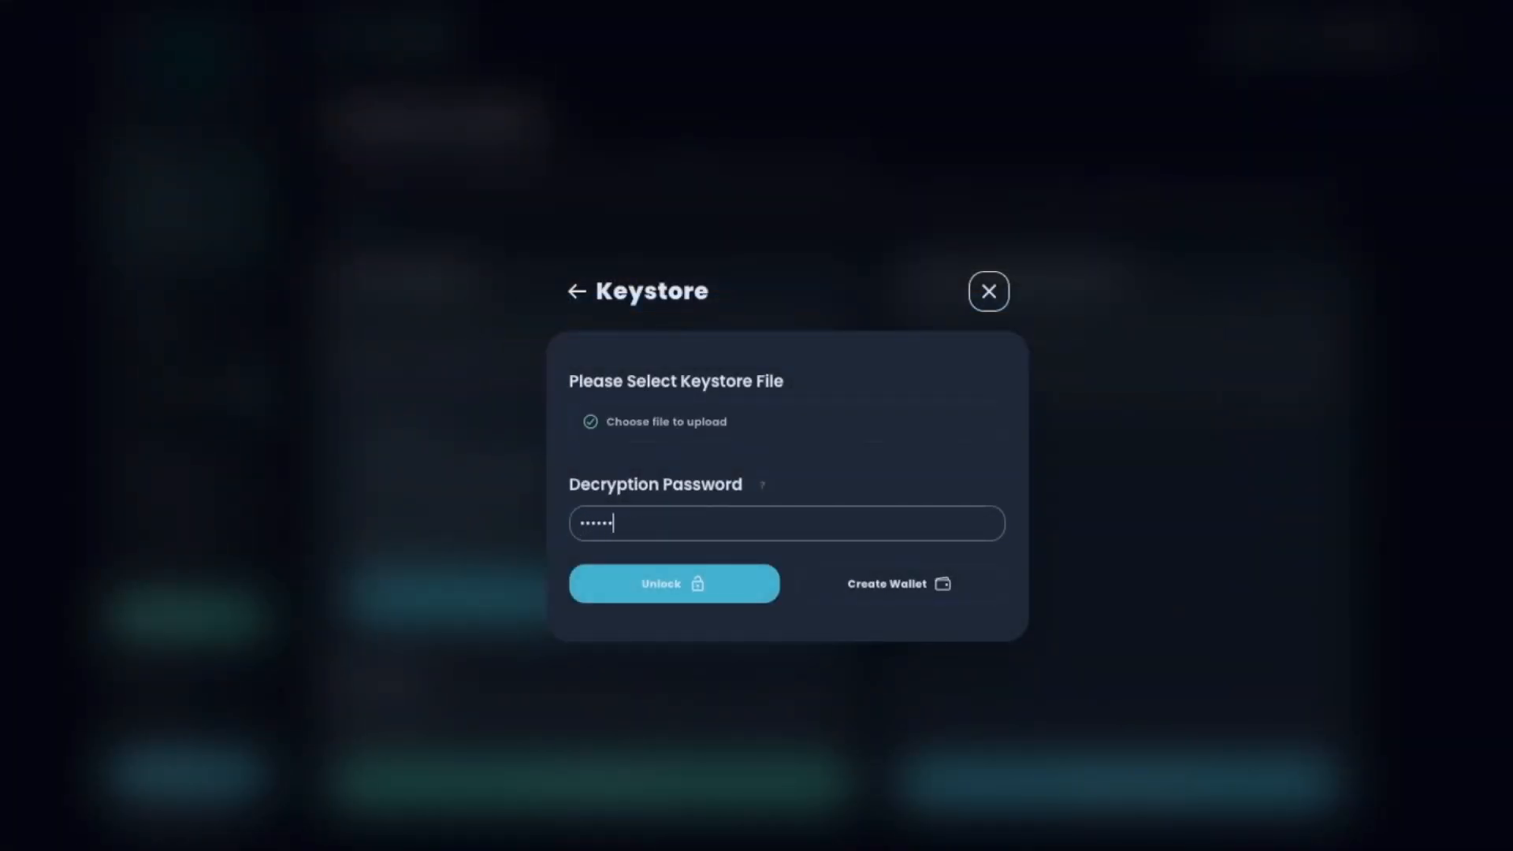
key("Return")
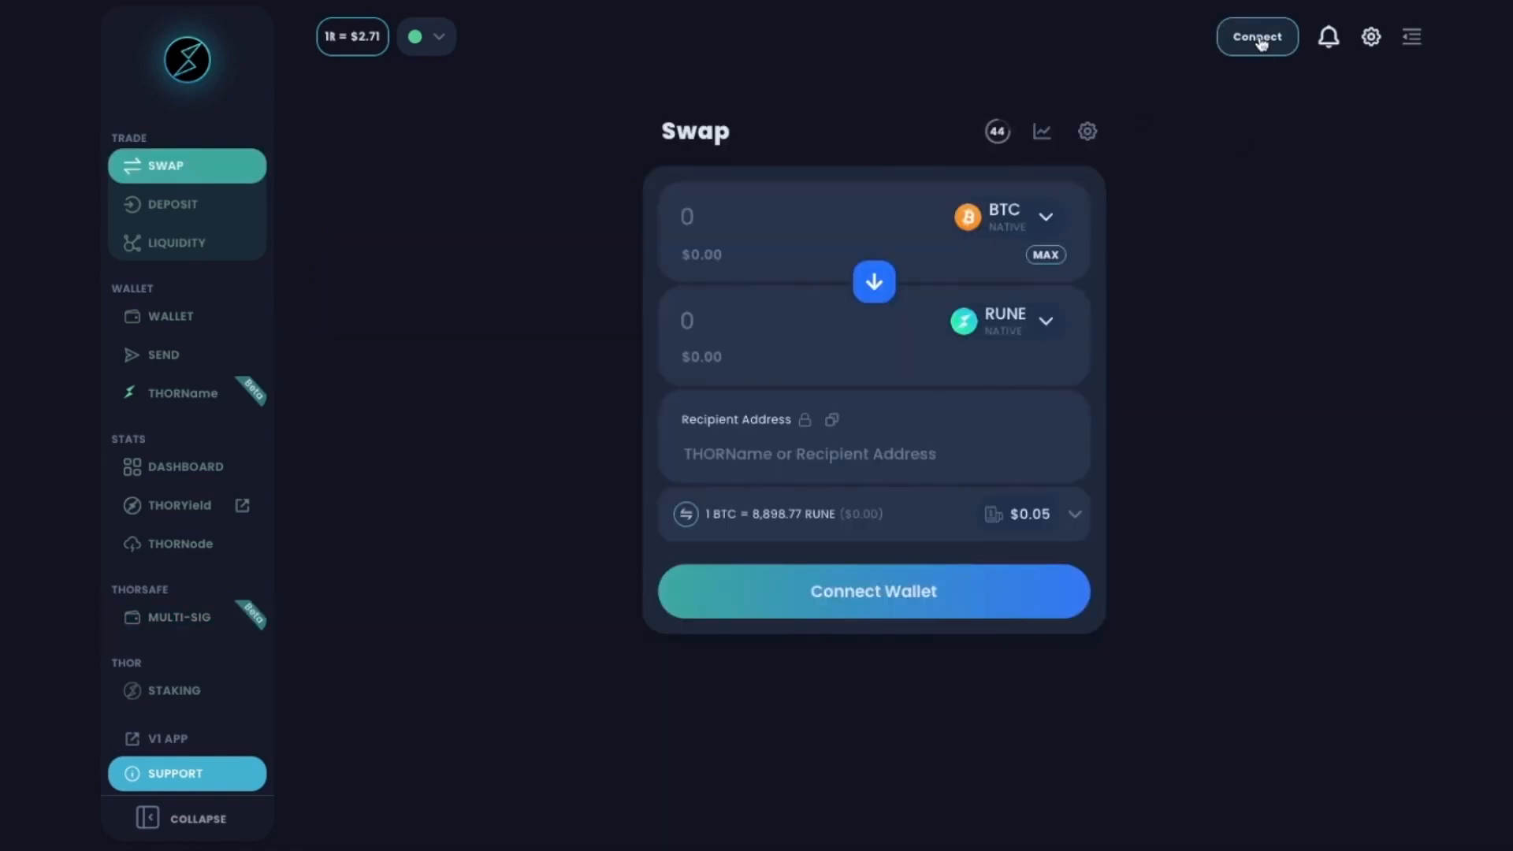
Connect the second member's keystore file and unlock it to show its public key.
left_click(1259, 40)
left_click(627, 591)
left_click(802, 703)
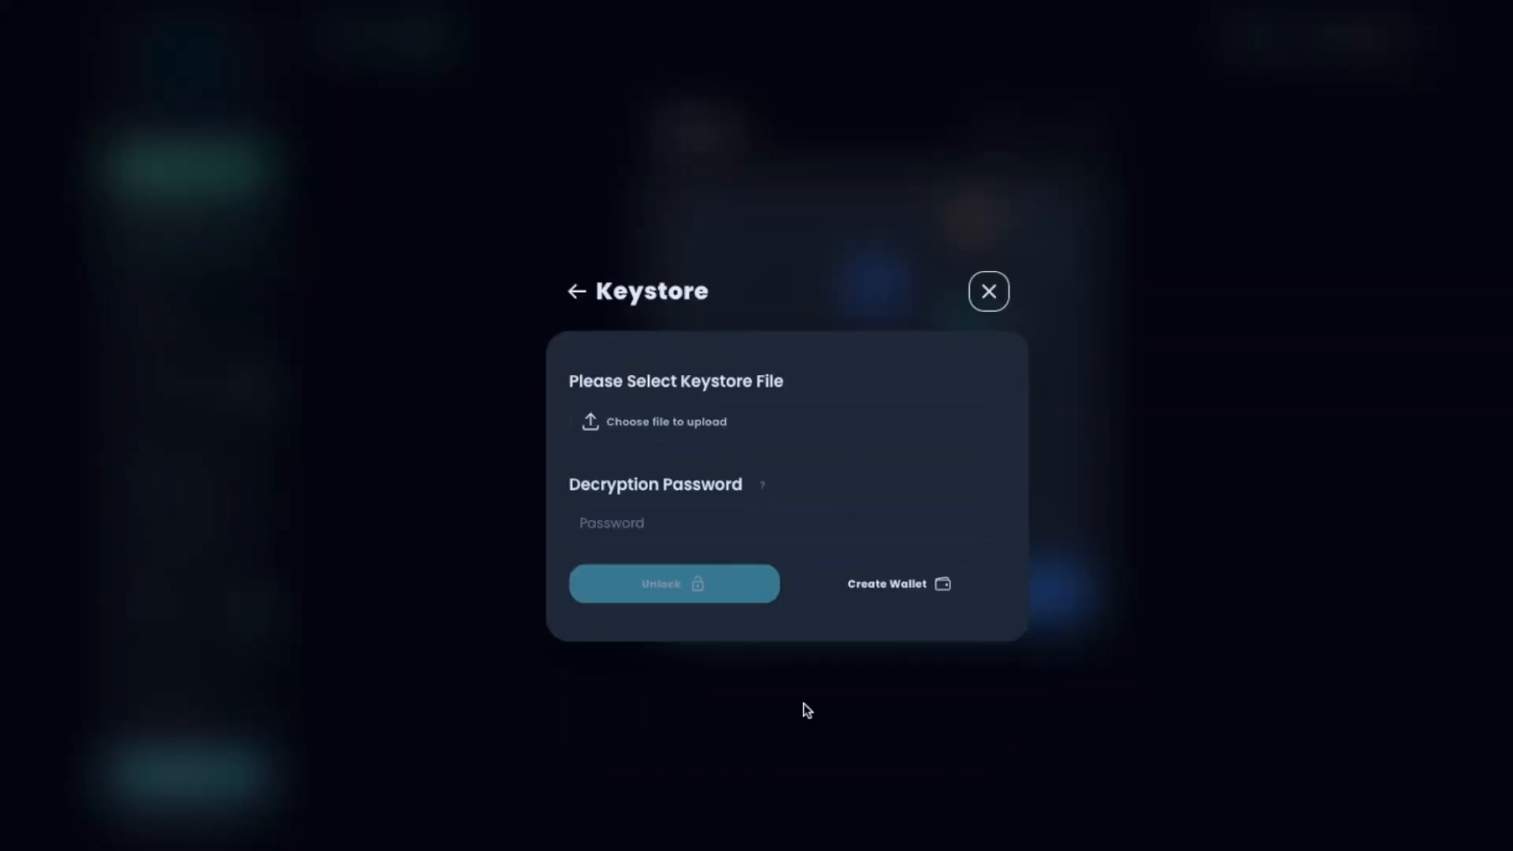
left_click(645, 412)
left_click(568, 315)
double_click(568, 315)
left_click(787, 518)
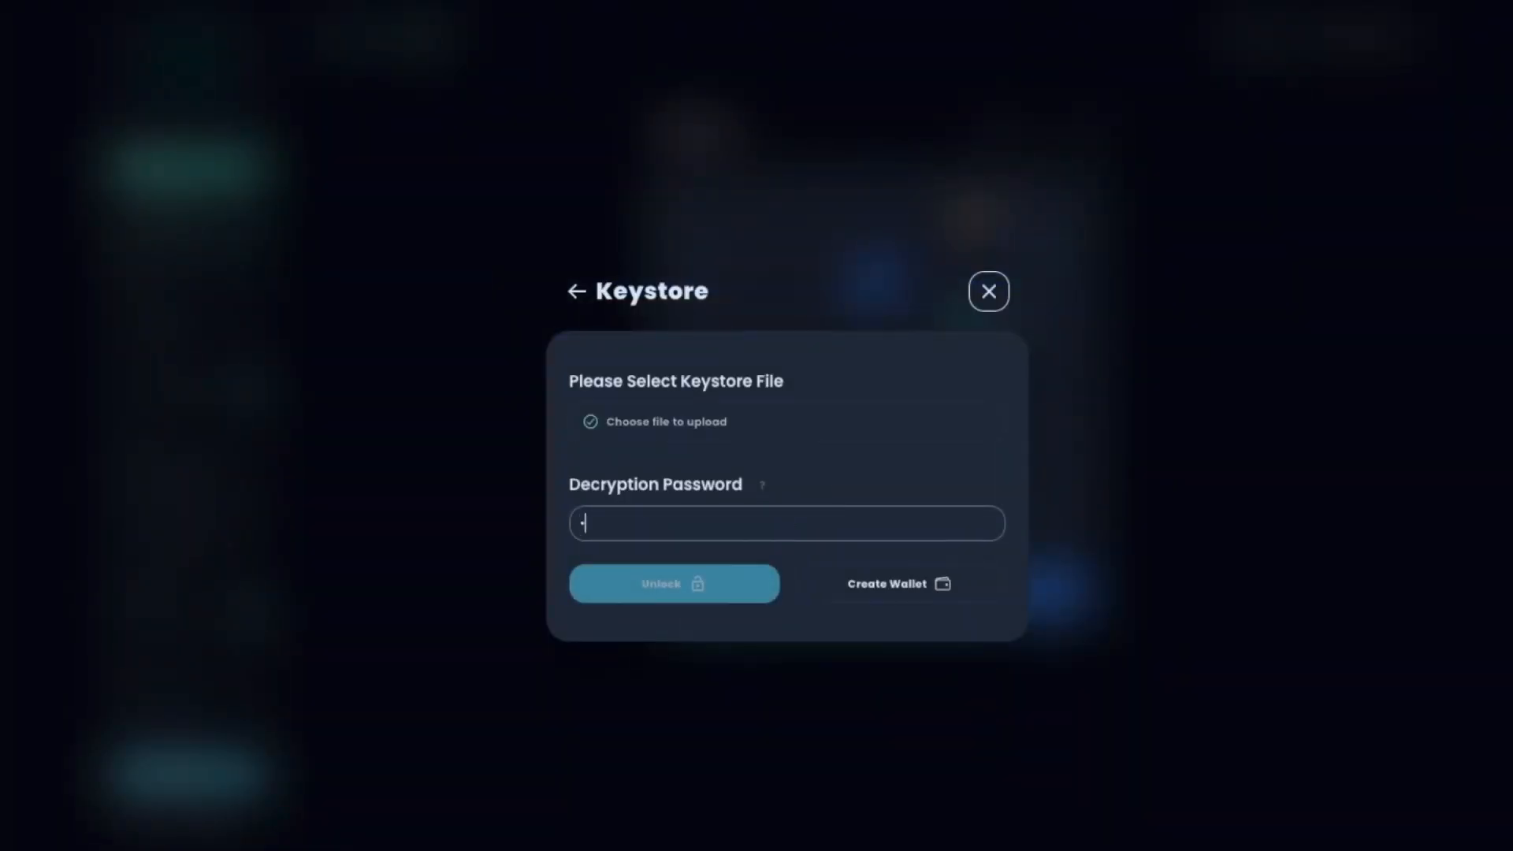
type("****")
key("Return")
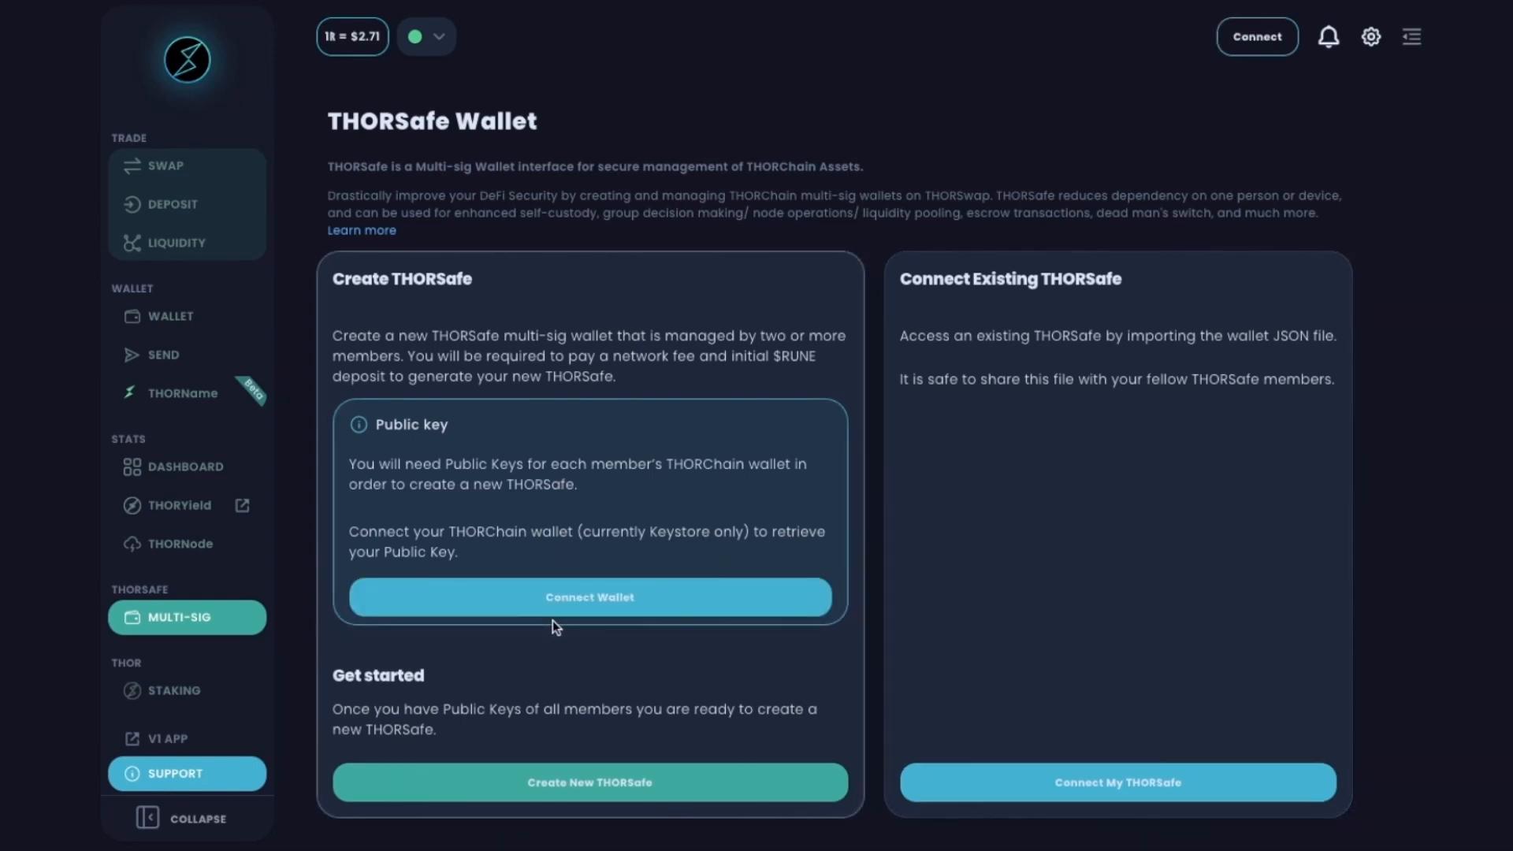
Unlock the third member's keystore file with its password, then begin creating a new THORSafe.
left_click(560, 604)
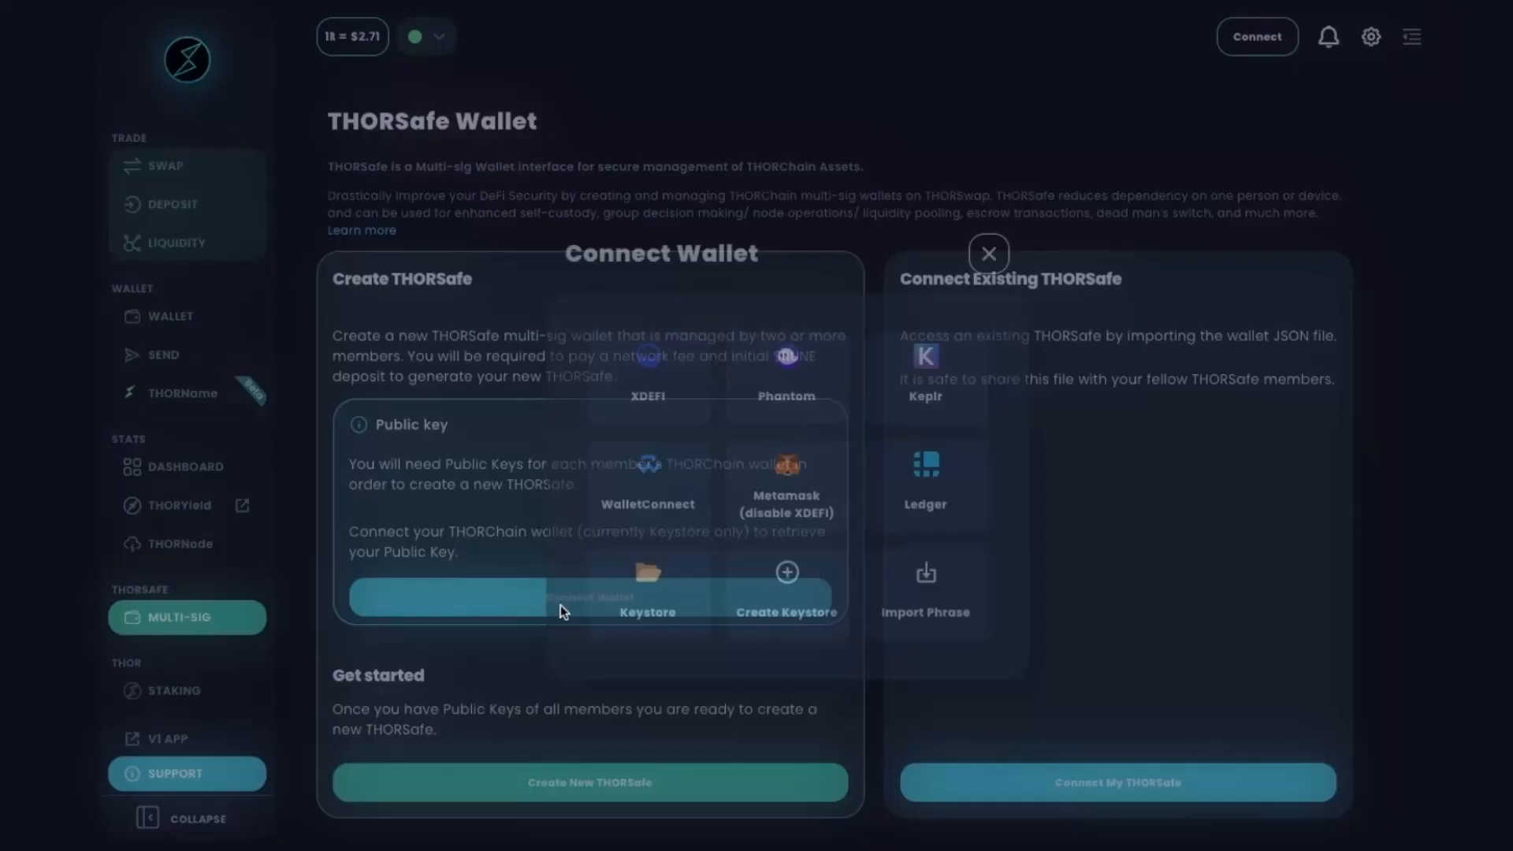
left_click(659, 610)
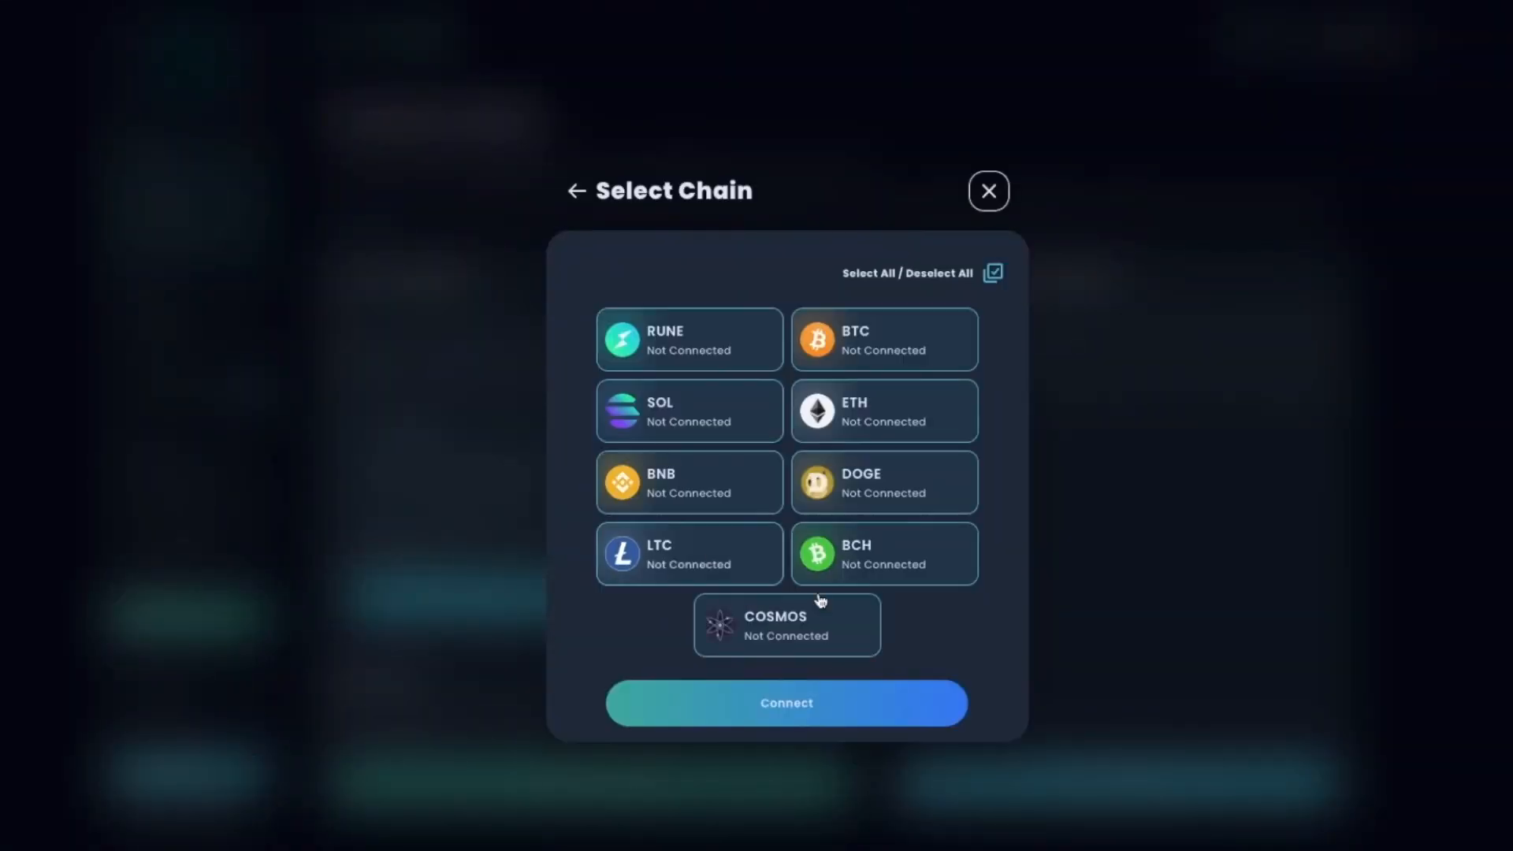
left_click(792, 703)
left_click(659, 436)
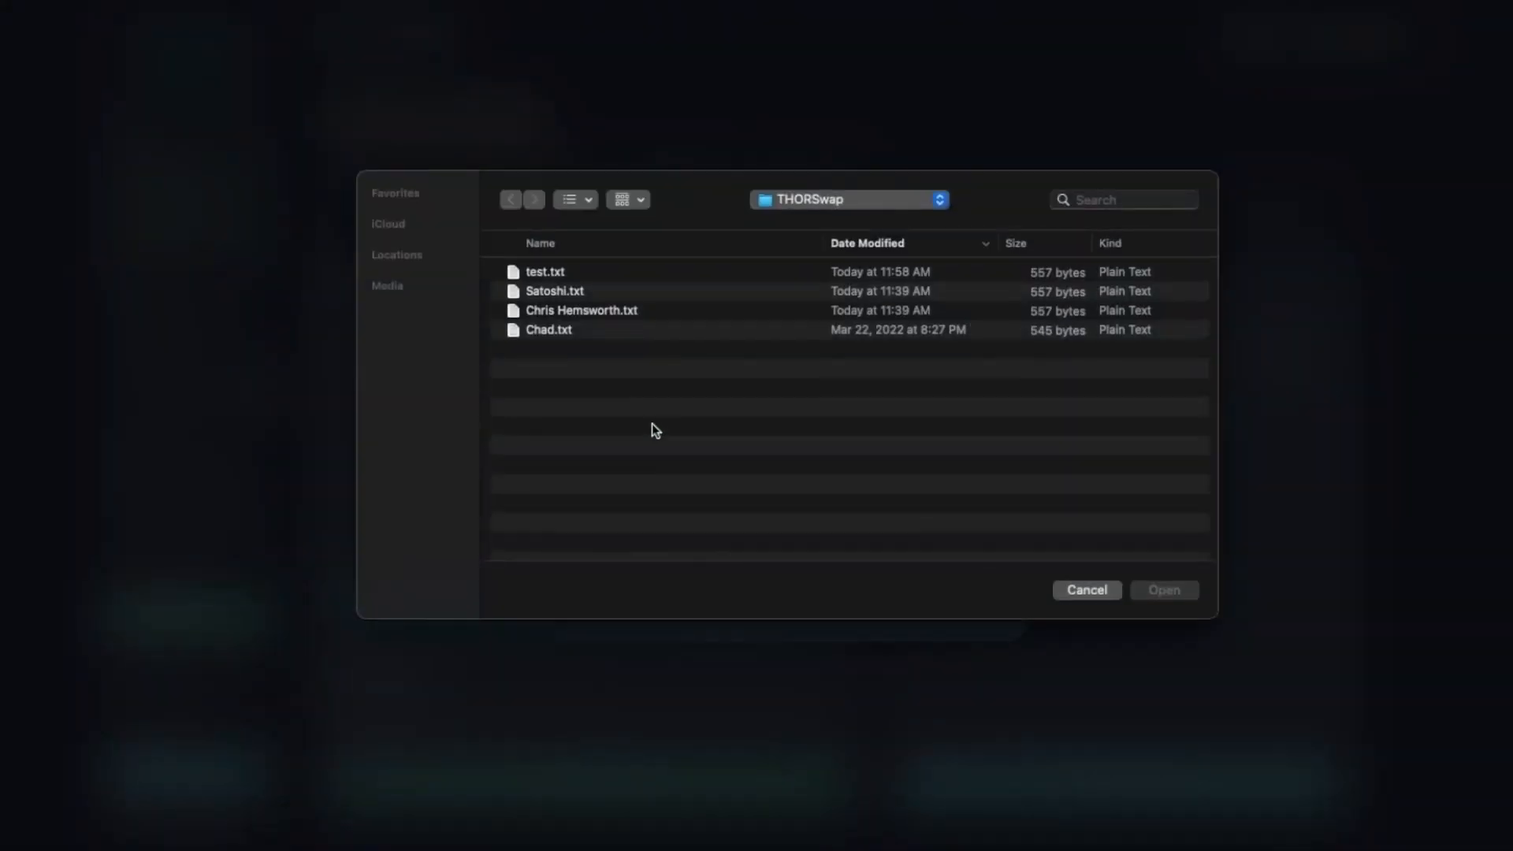
double_click(548, 288)
left_click(654, 520)
type("••••••")
key("Return")
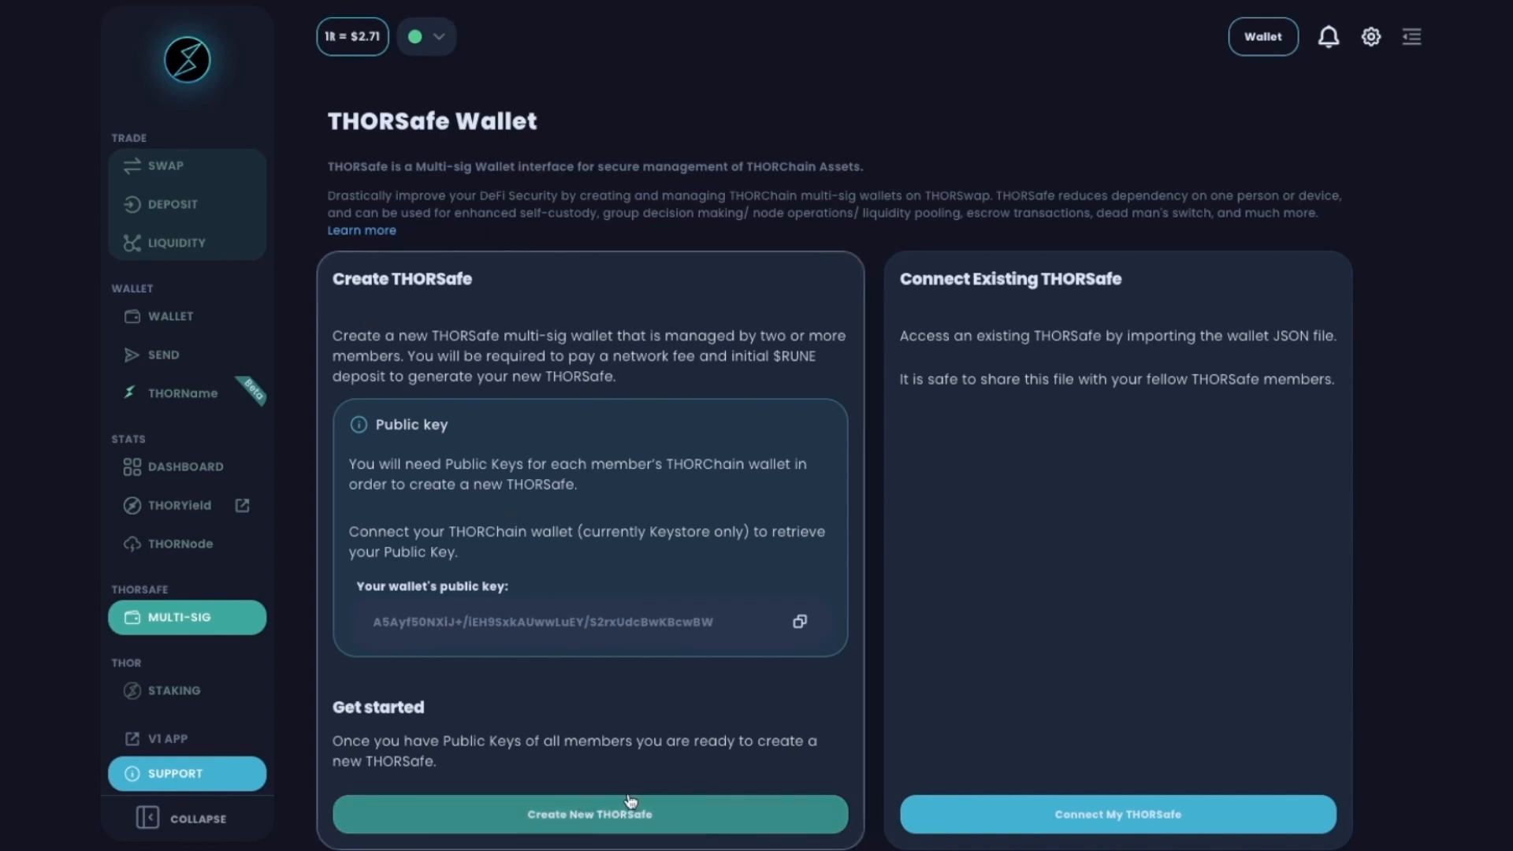
left_click(665, 817)
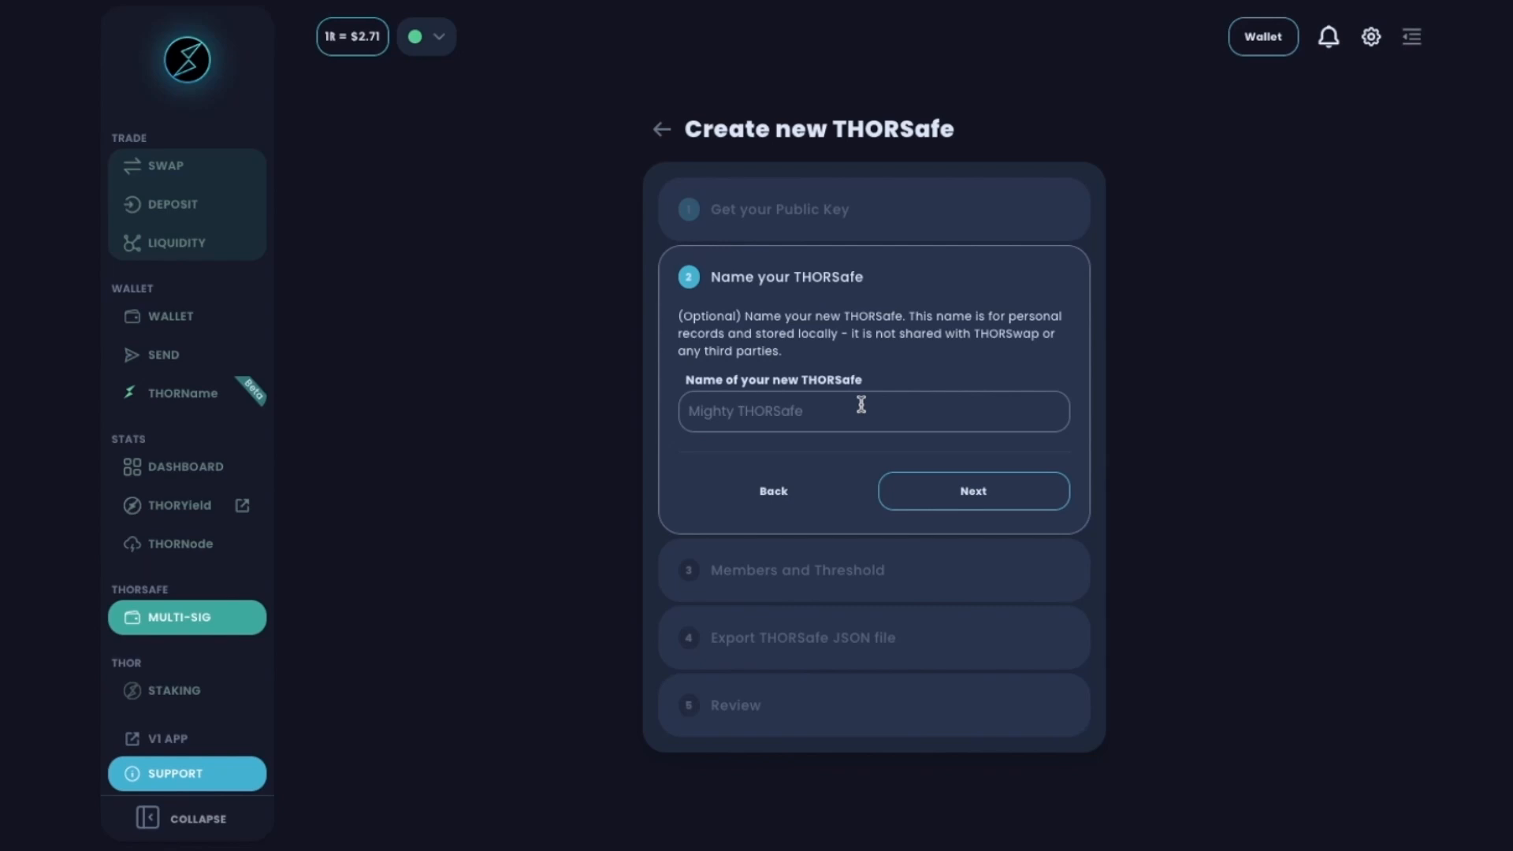
Name the THORSafe 'THORSwap Demo', enter the first member's name, and paste a member public key.
left_click(763, 486)
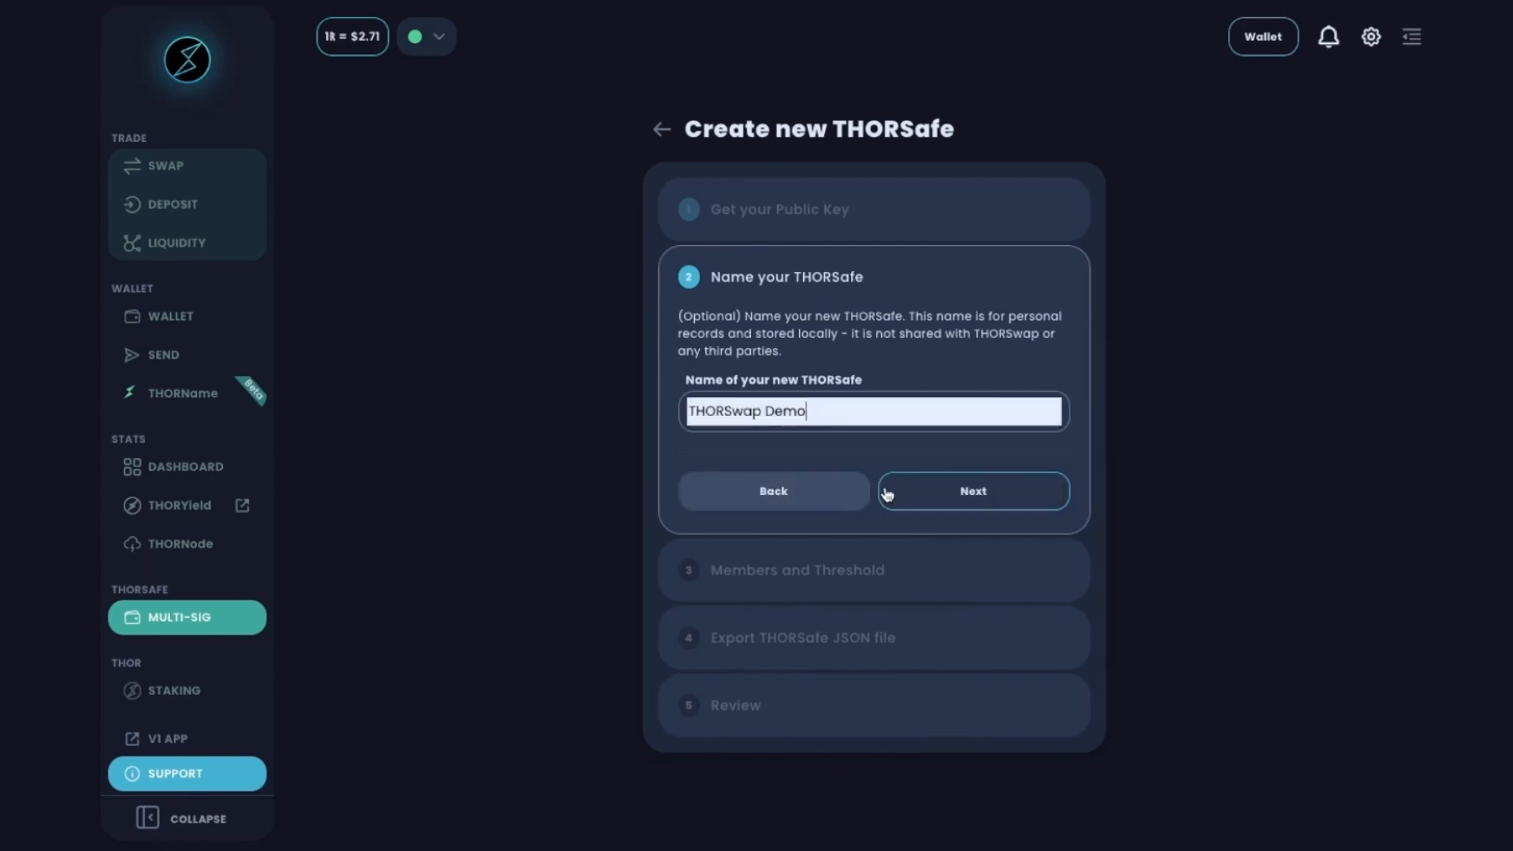
left_click(982, 501)
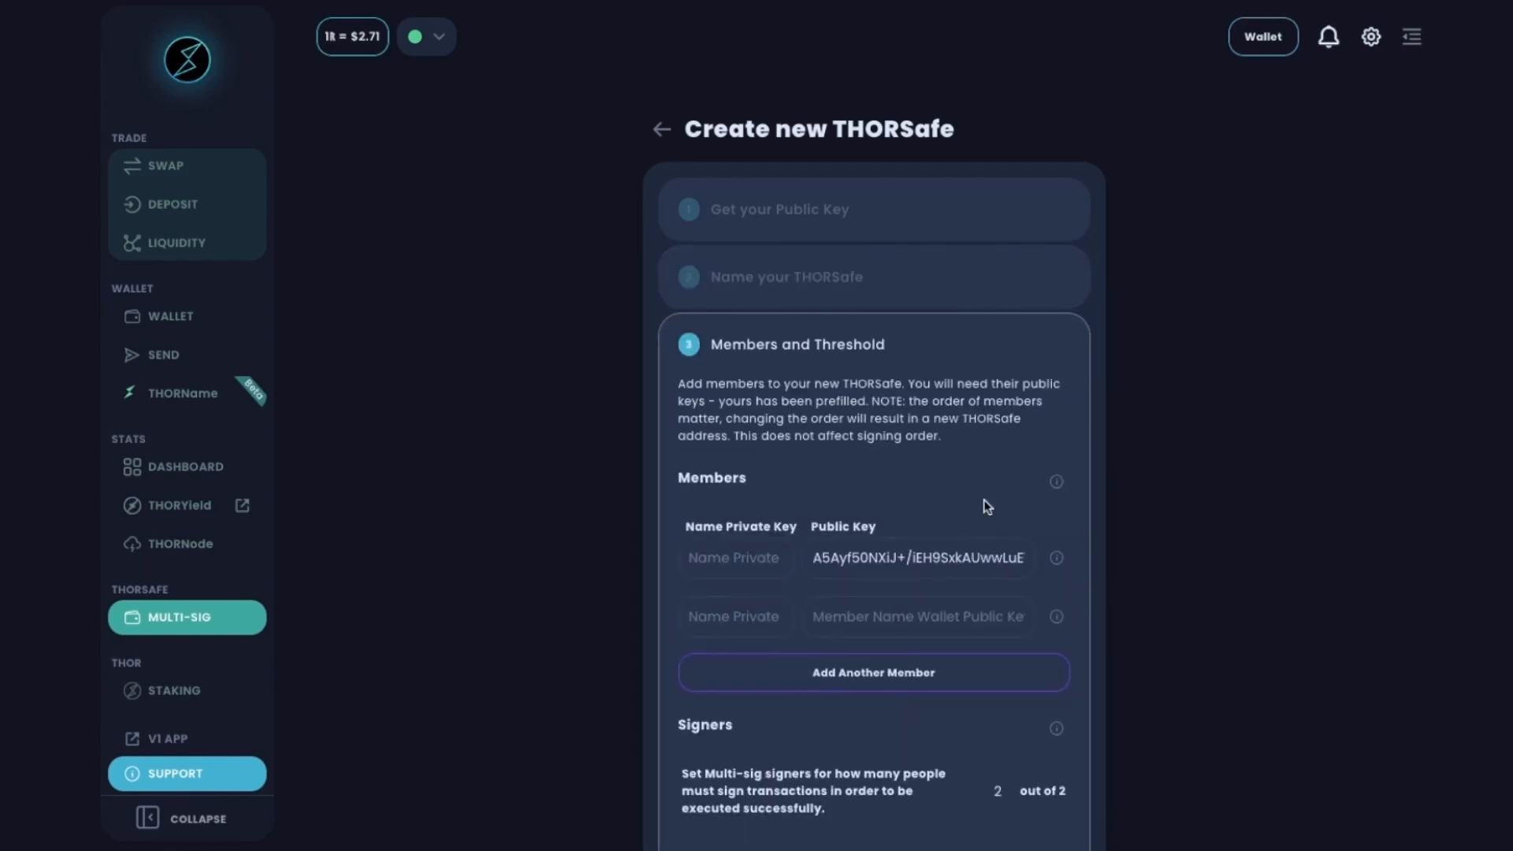
scroll(937, 543, "down", 1)
left_click(750, 535)
type("Chad")
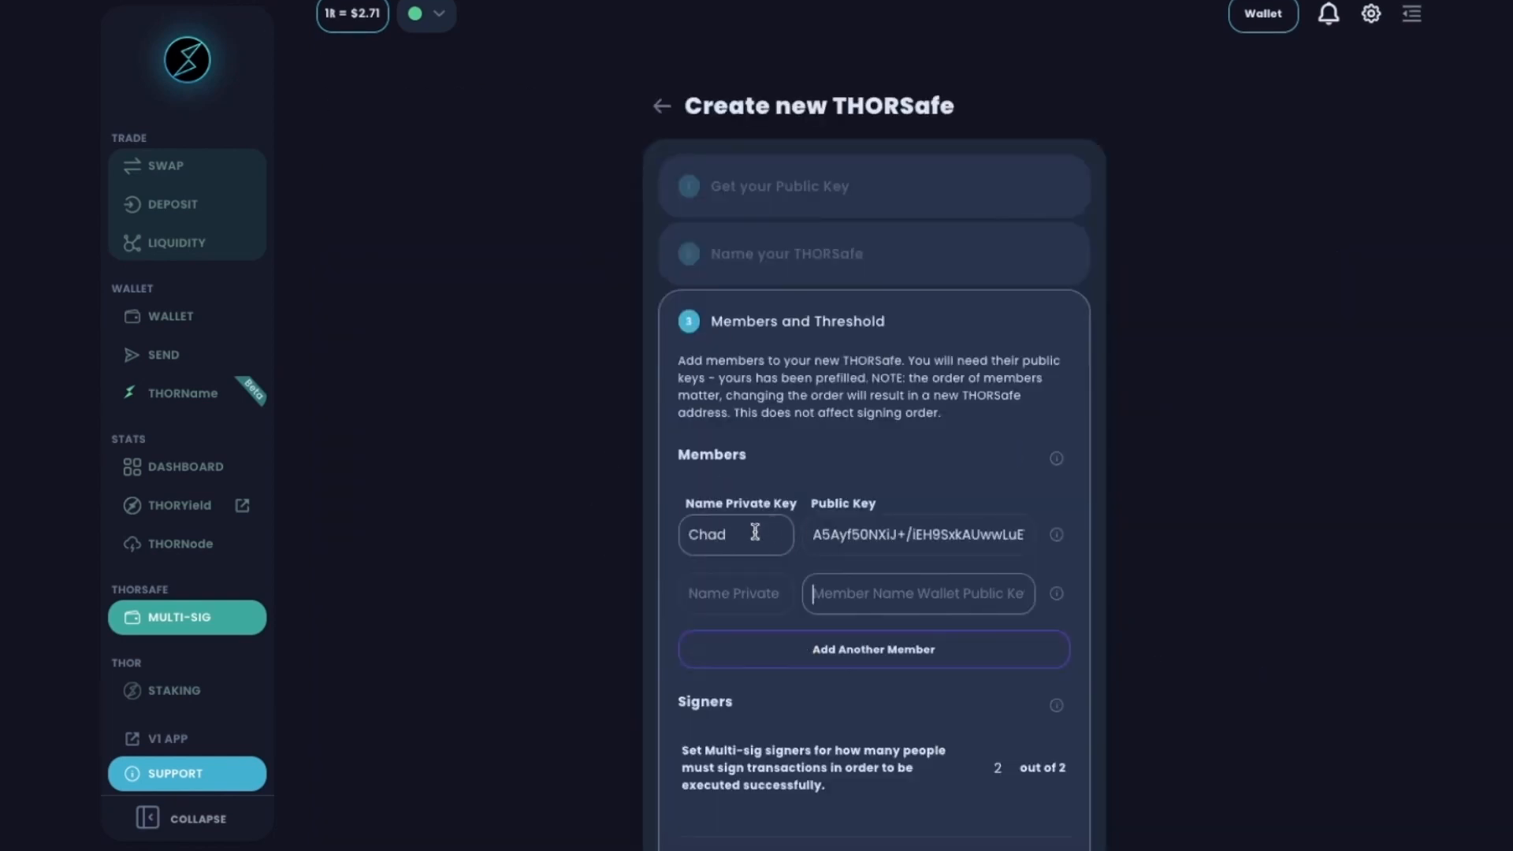
key("ctrl+v")
Enter the second member's surname and add a third member with name and pasted public key.
left_click(777, 592)
type("Hemsworth")
left_click(890, 651)
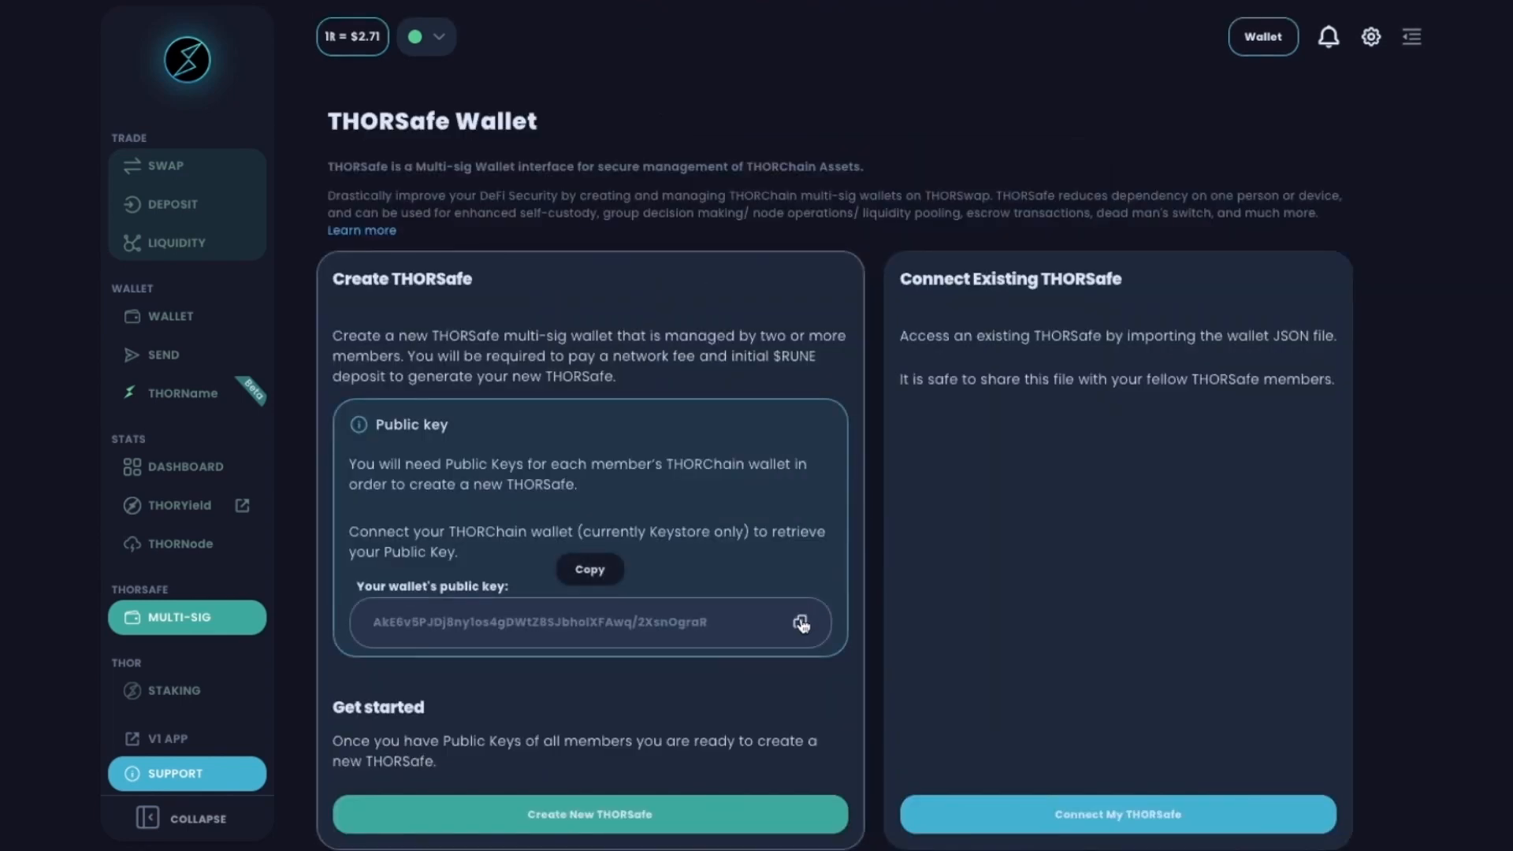
left_click(800, 623)
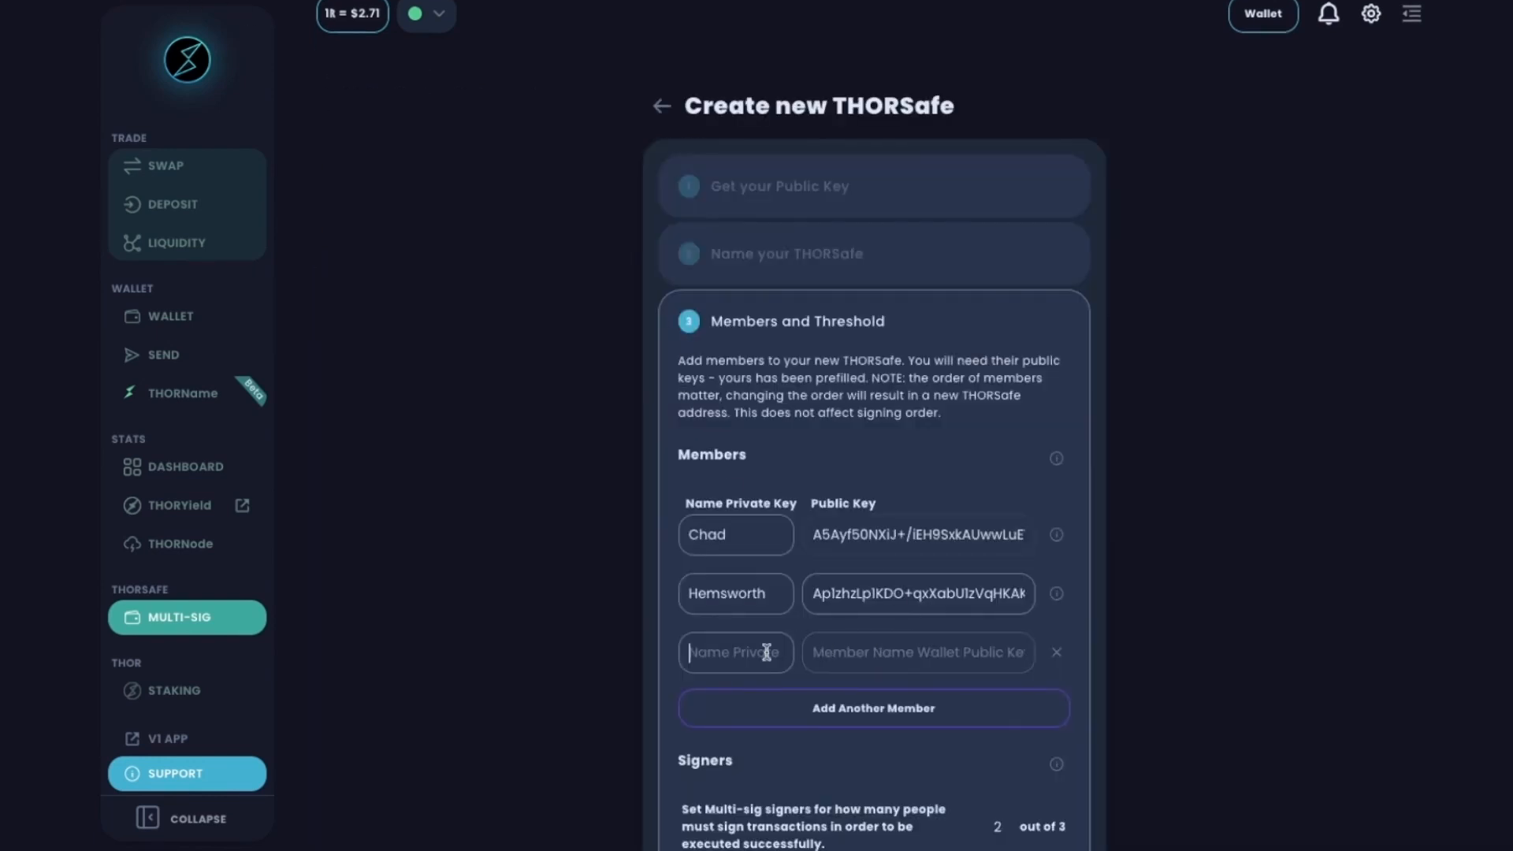
type("Satoshi")
key("Tab")
key("ctrl+v")
Add the second member's first name and set the required signers to 3.
left_click(686, 593)
type("Chris")
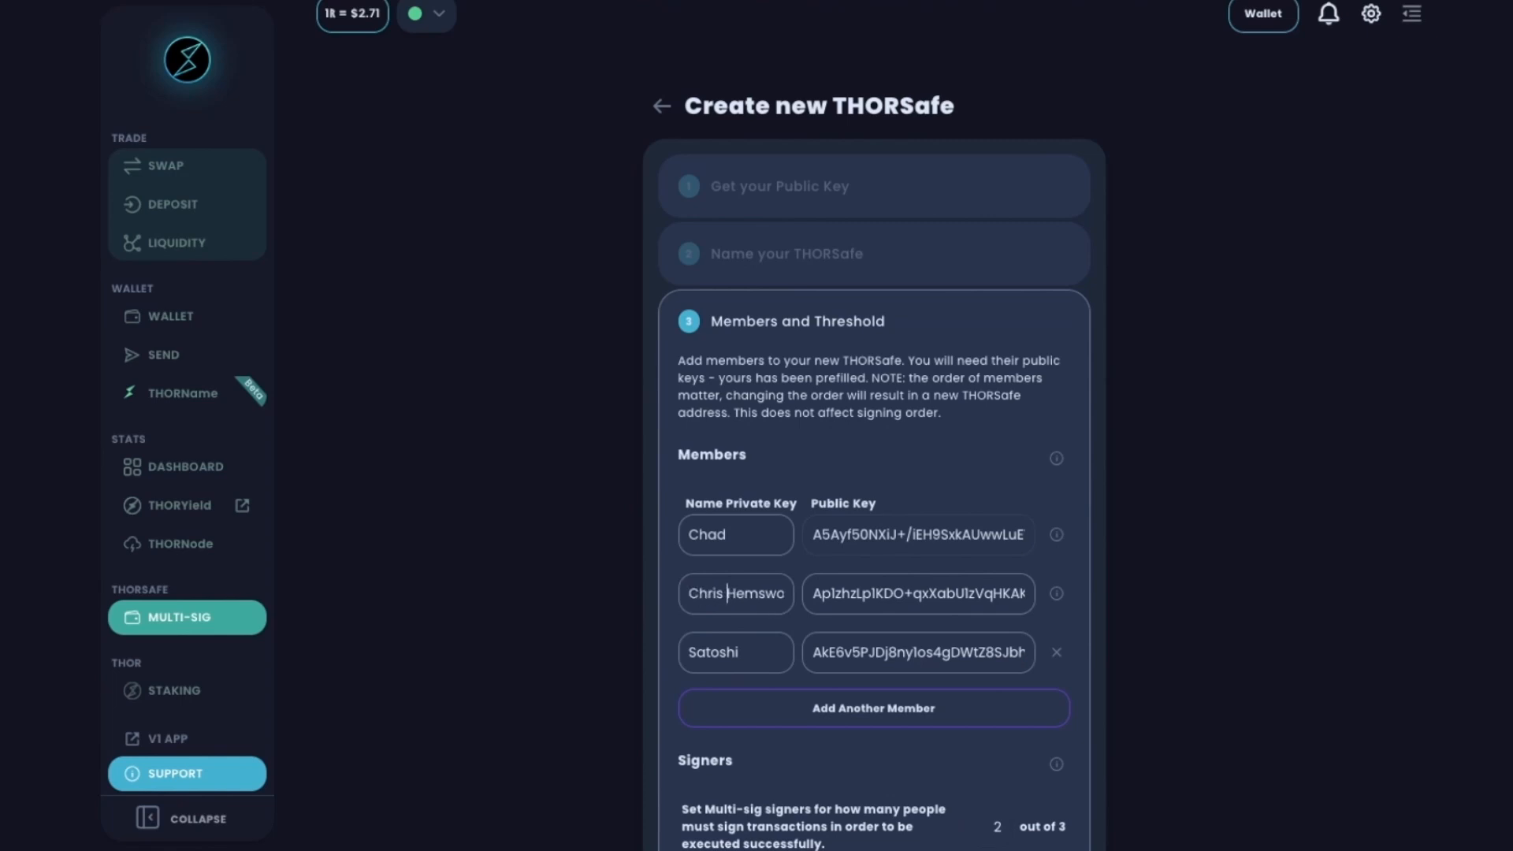
scroll(984, 697, "down", 2)
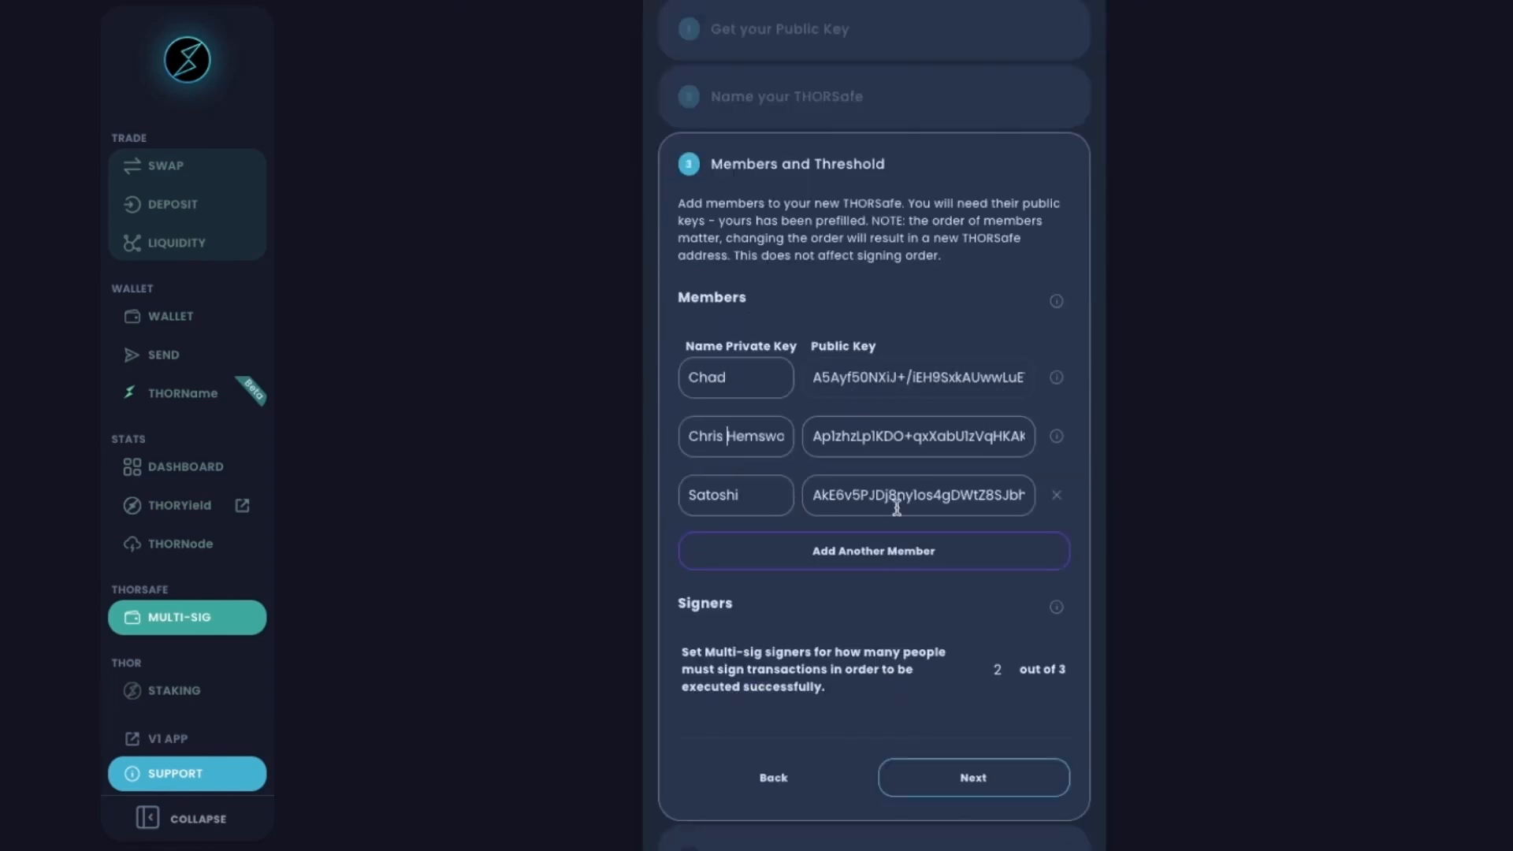
scroll(896, 508, "down", 1)
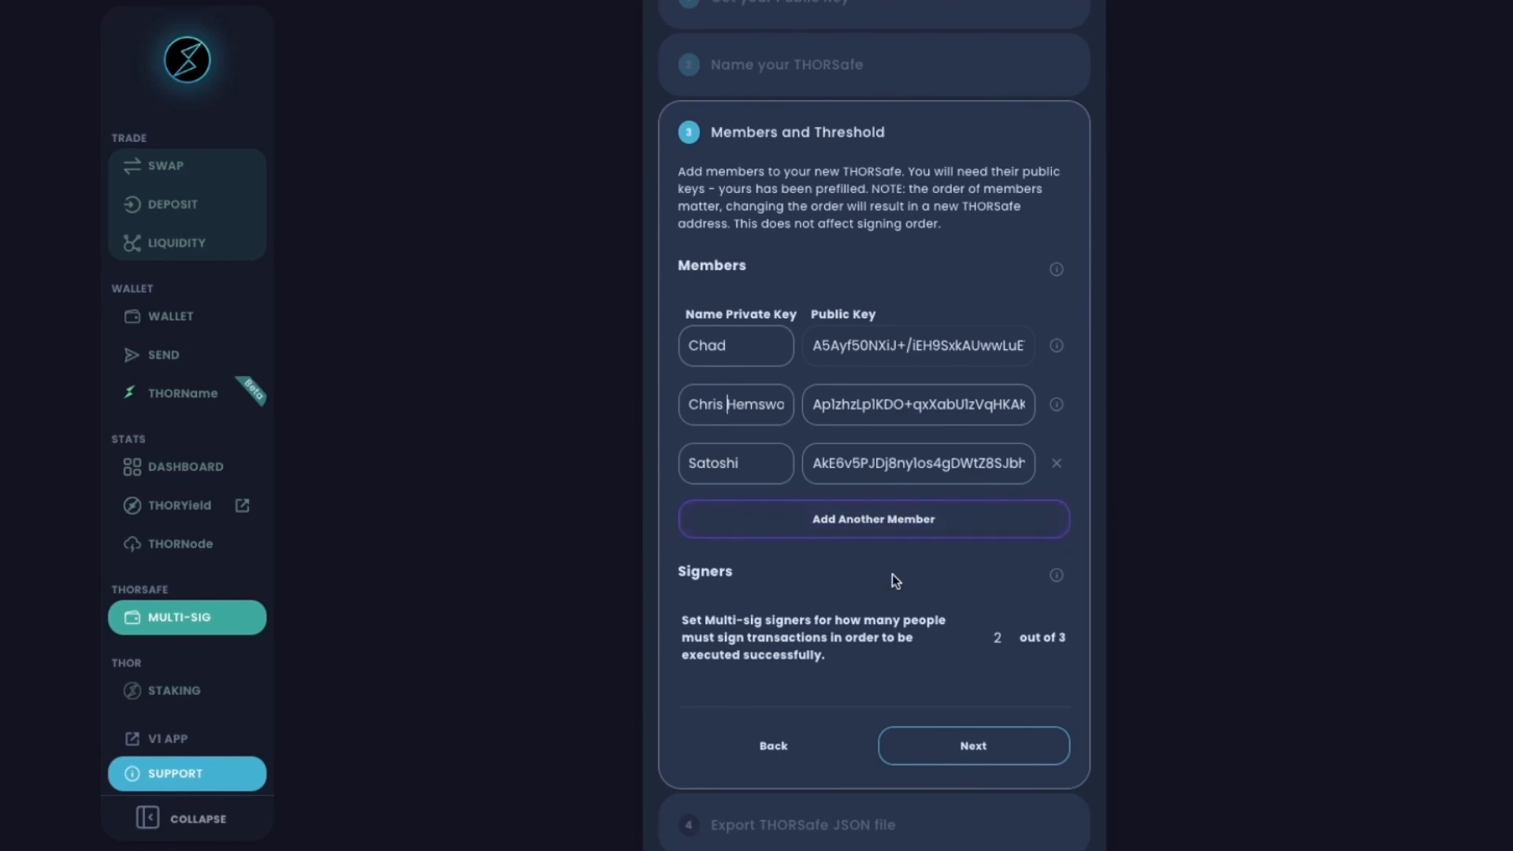
left_click(997, 640)
type("3")
scroll(995, 696, "down", 1)
Export the THORSafe JSON file under its default name and advance to the Review step.
left_click(974, 659)
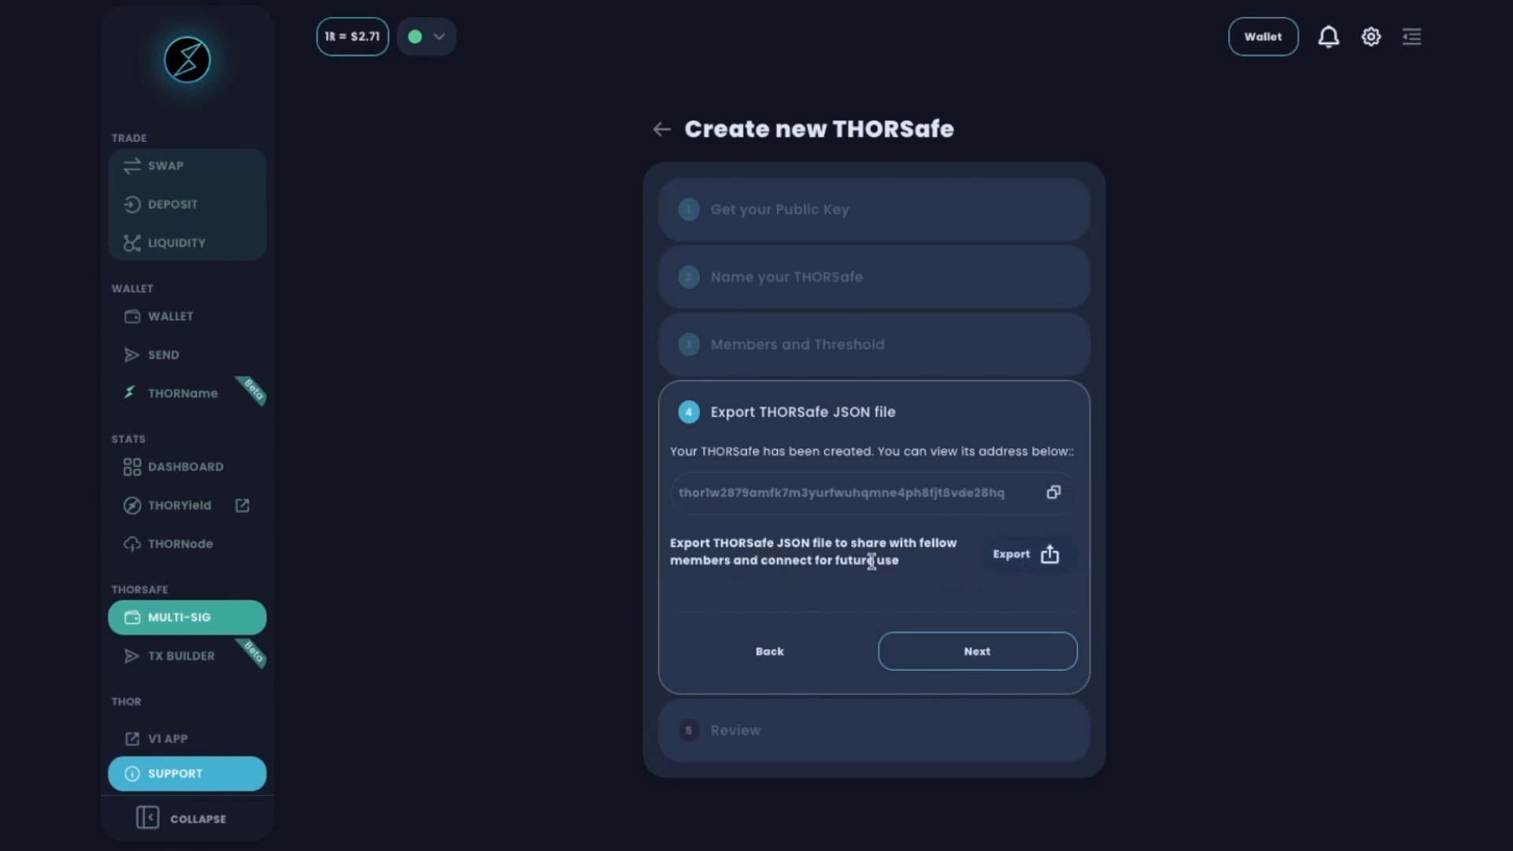
left_click(1042, 568)
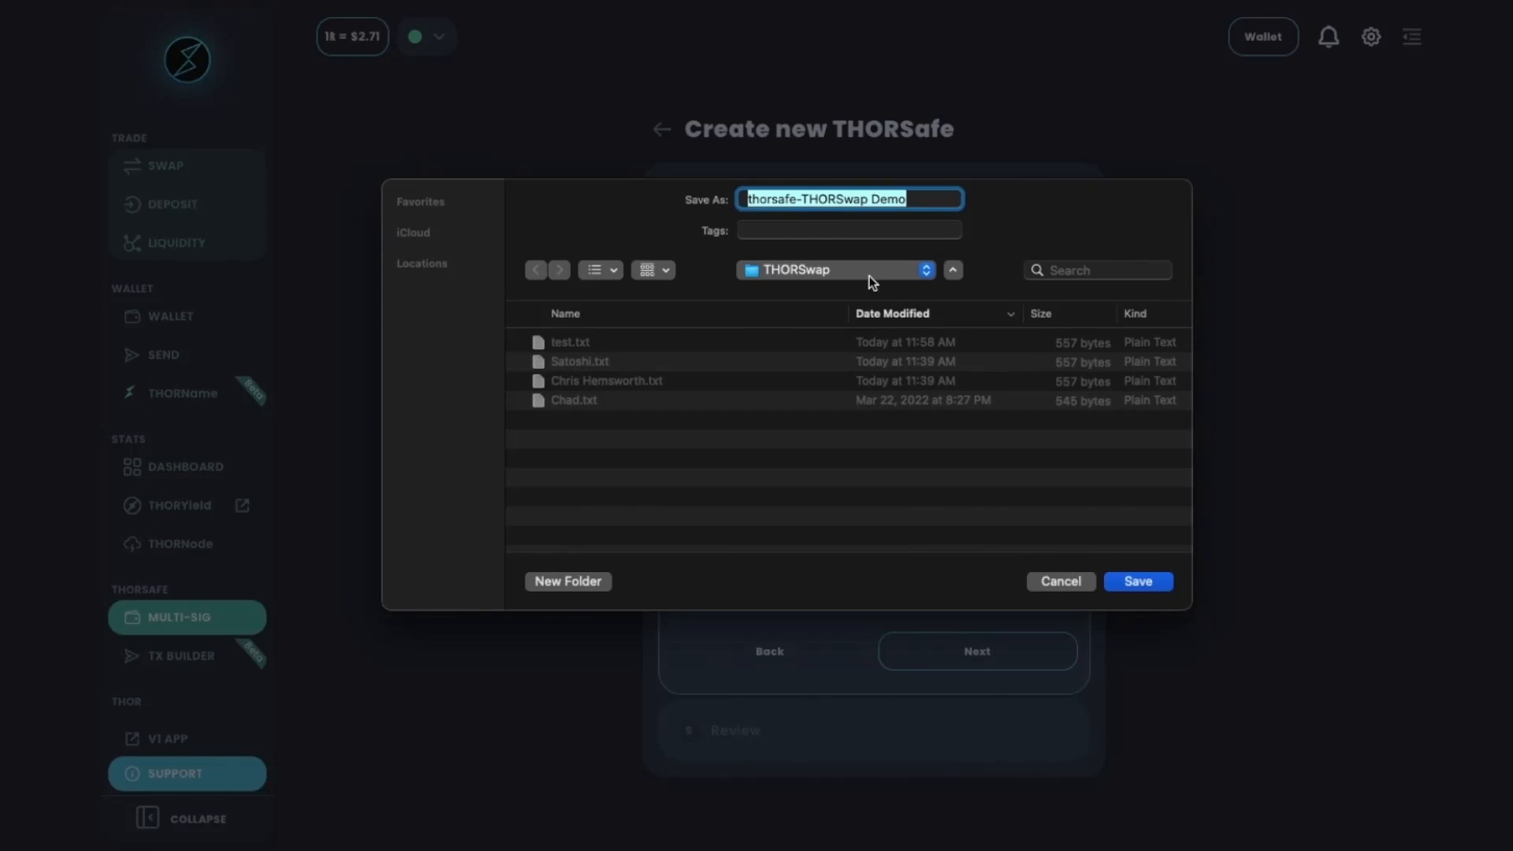
left_click(1137, 582)
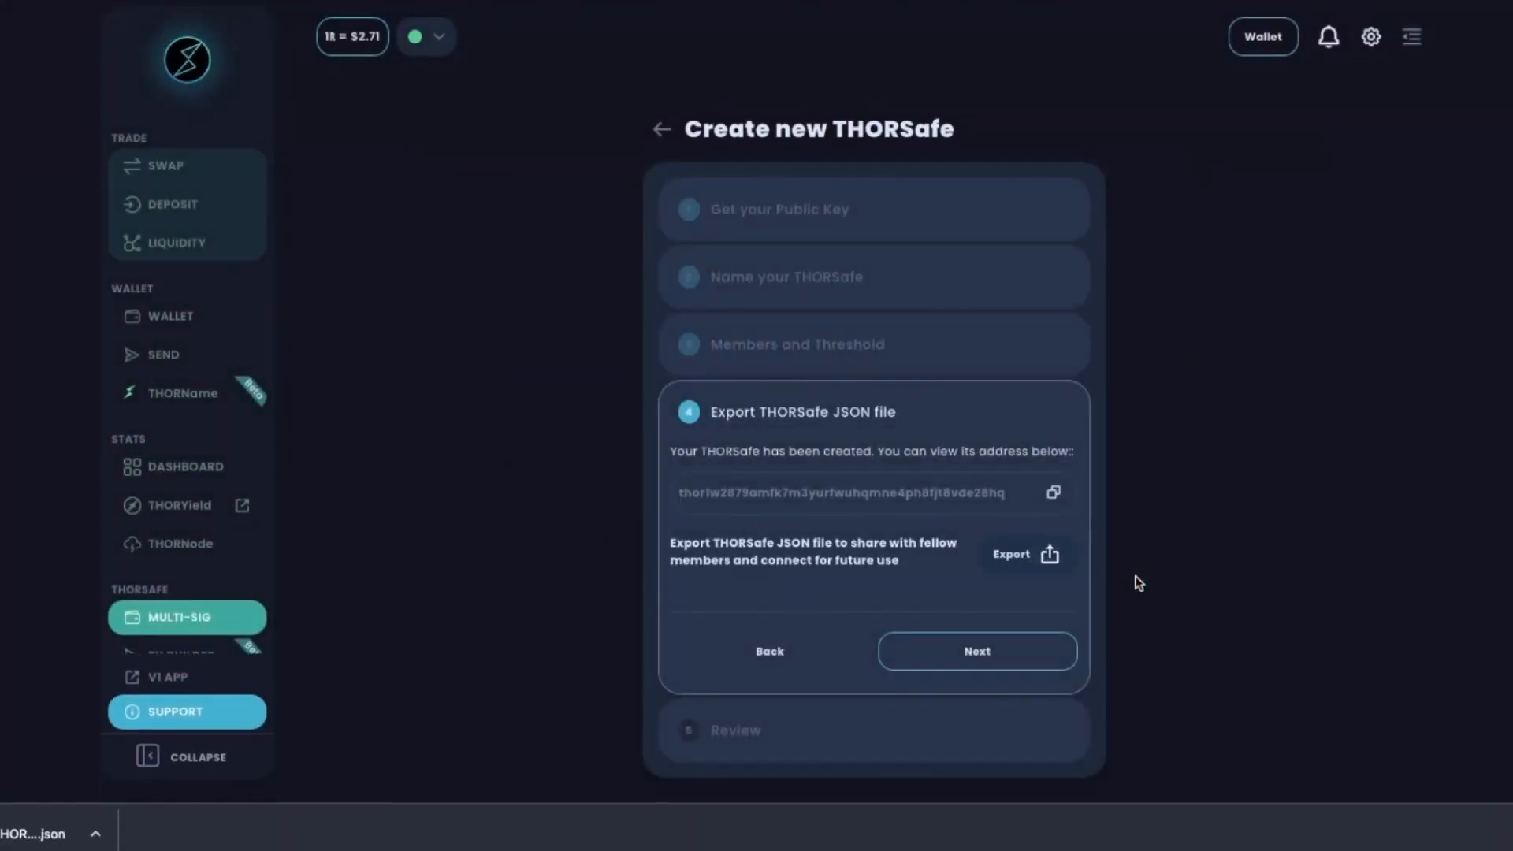
left_click(977, 652)
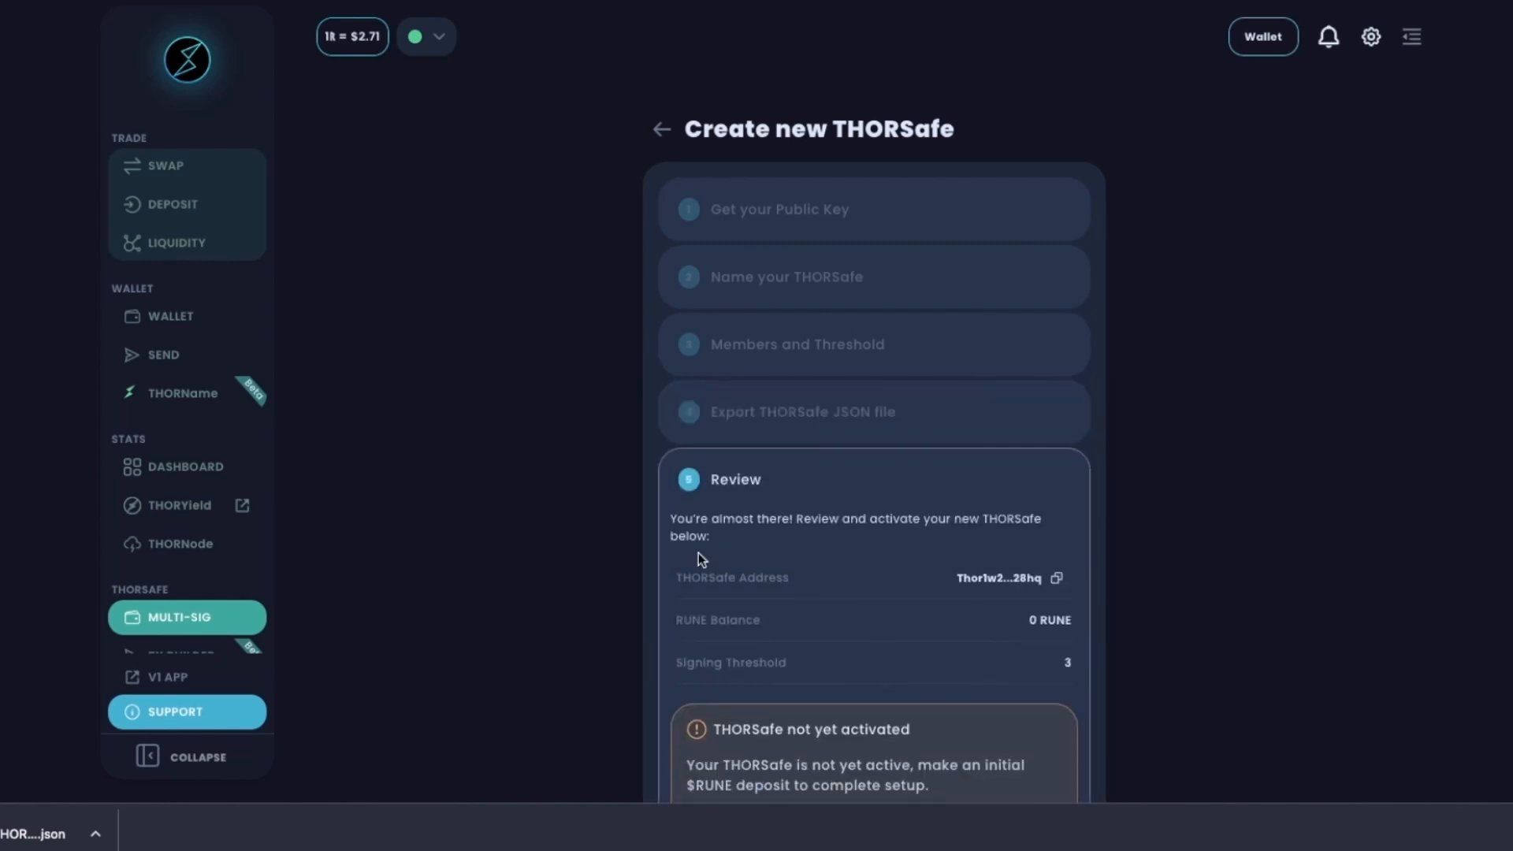
scroll(699, 556, "down", 2)
scroll(701, 559, "down", 3)
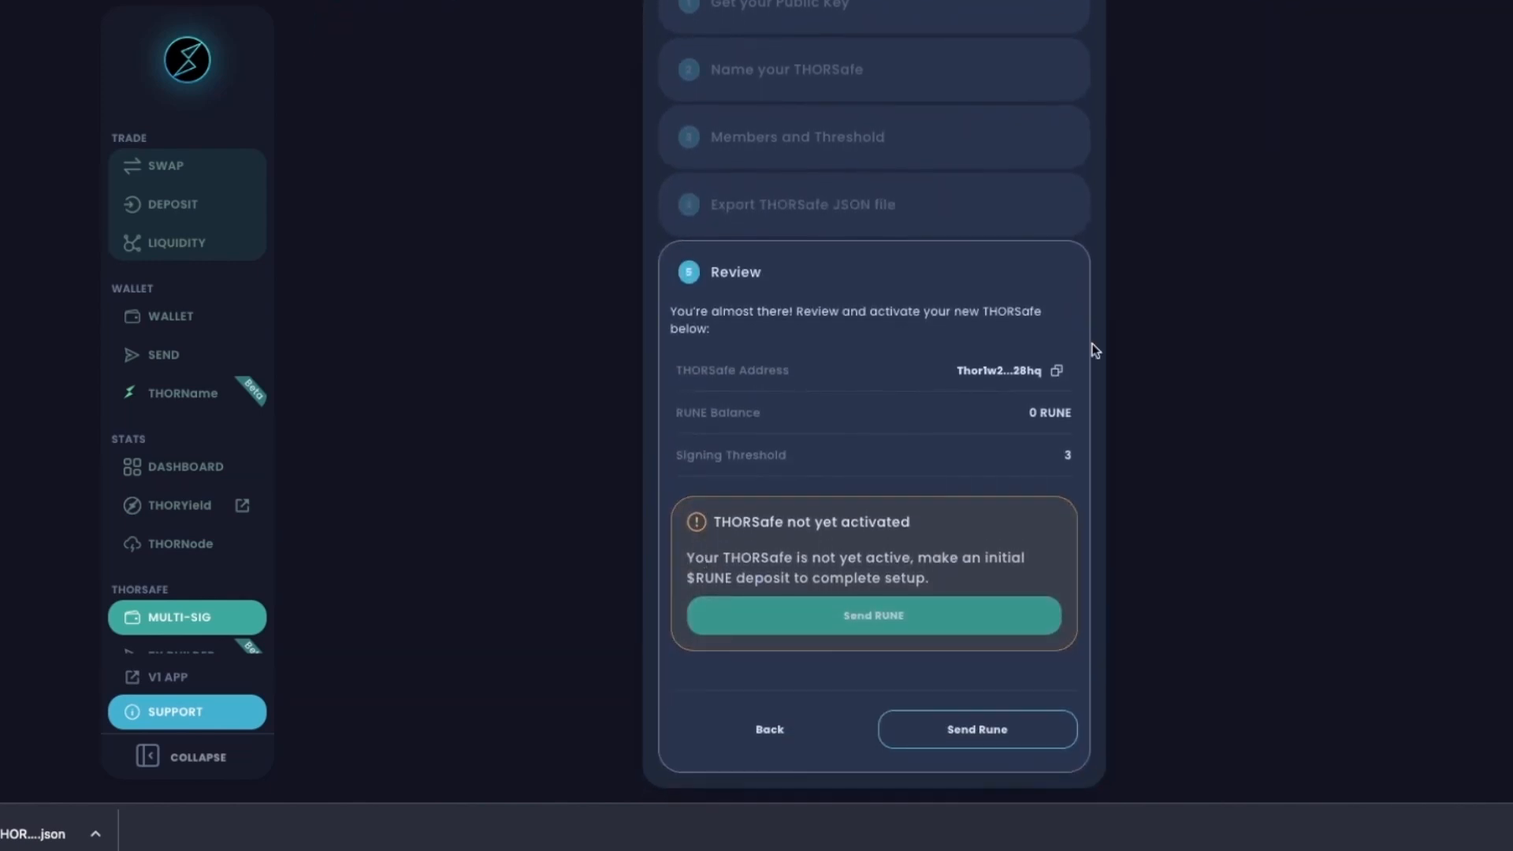
Send 1 RUNE to the THORSafe, confirm with the wallet password, and return to its overview.
left_click(902, 620)
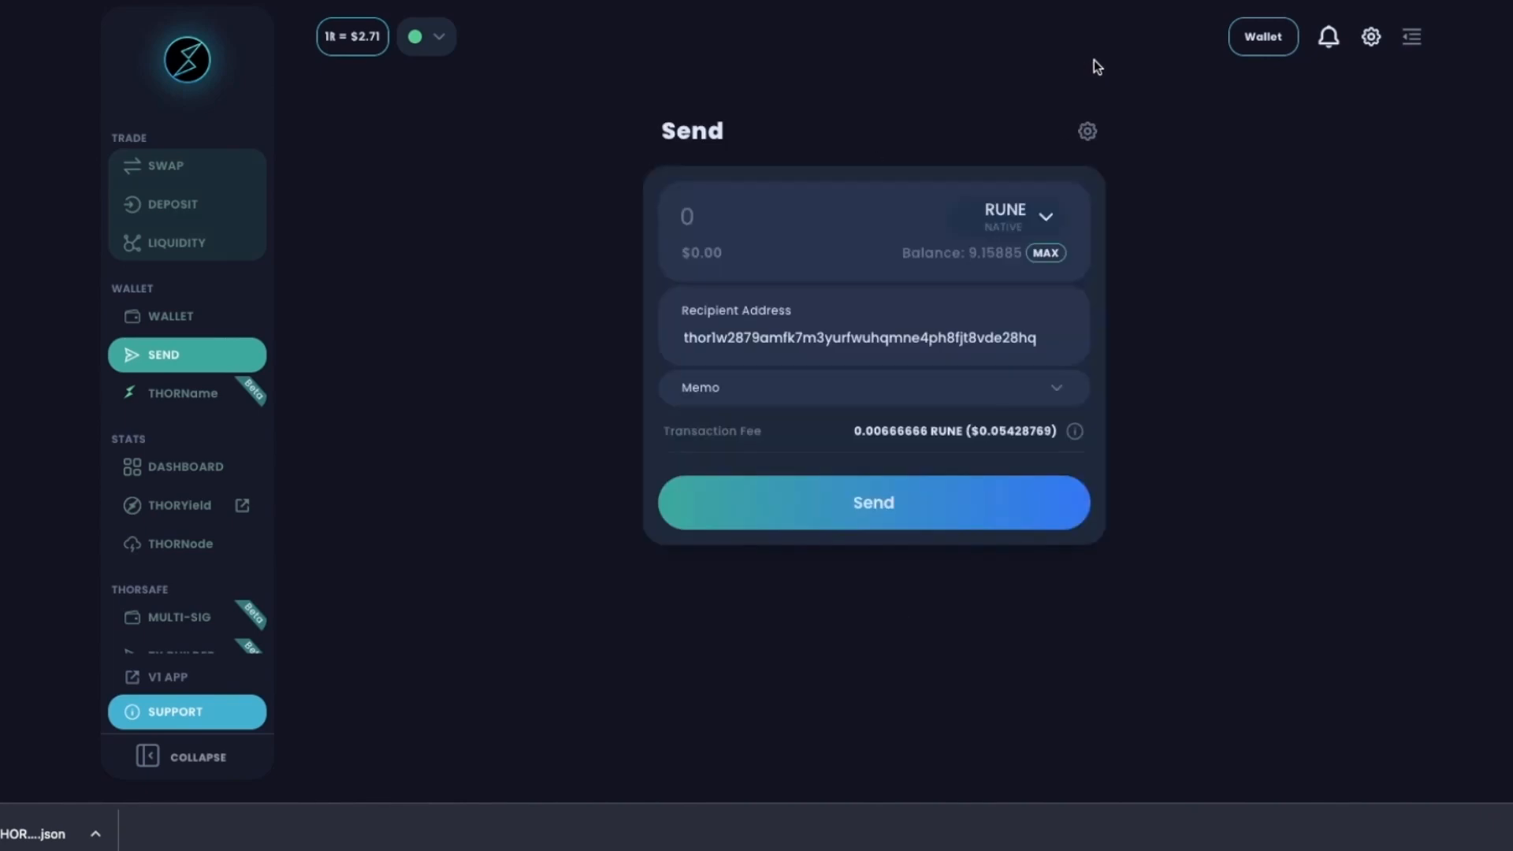
left_click(692, 220)
type("1")
left_click(969, 337)
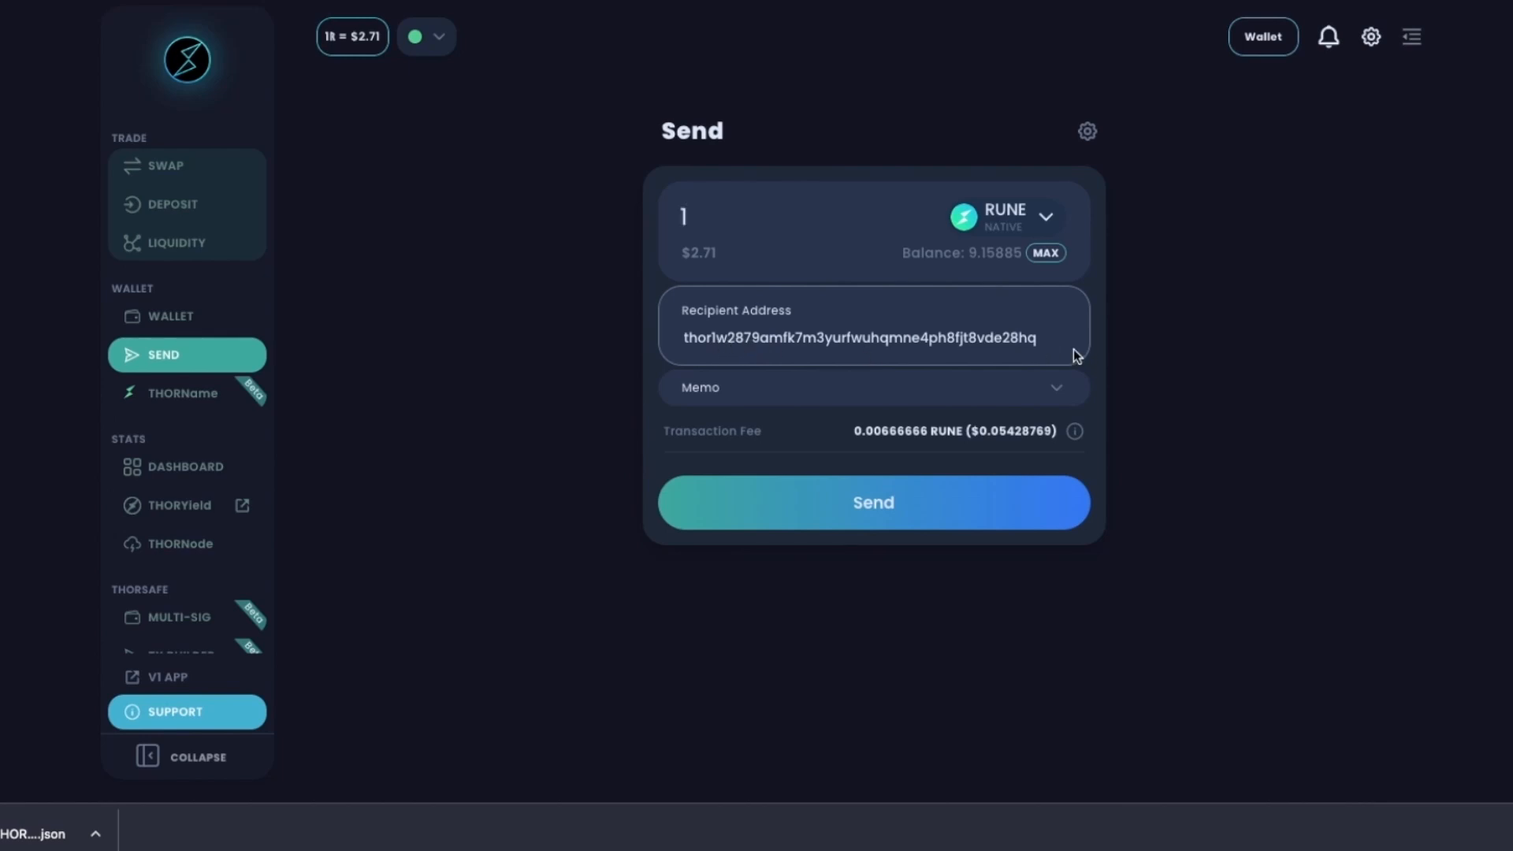
left_click(876, 514)
type("••••••")
left_click(829, 546)
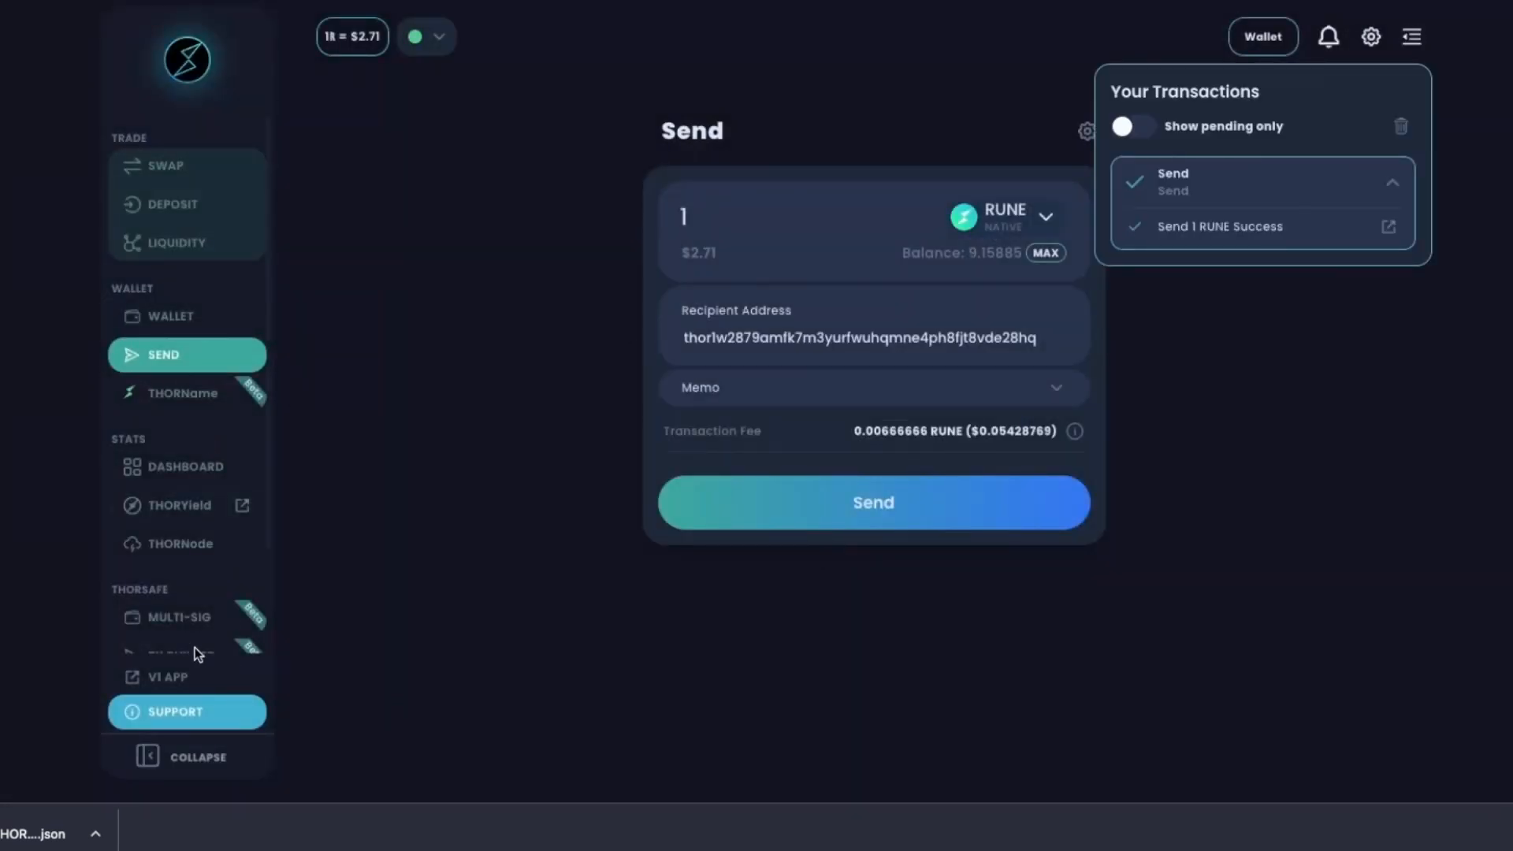
left_click(192, 617)
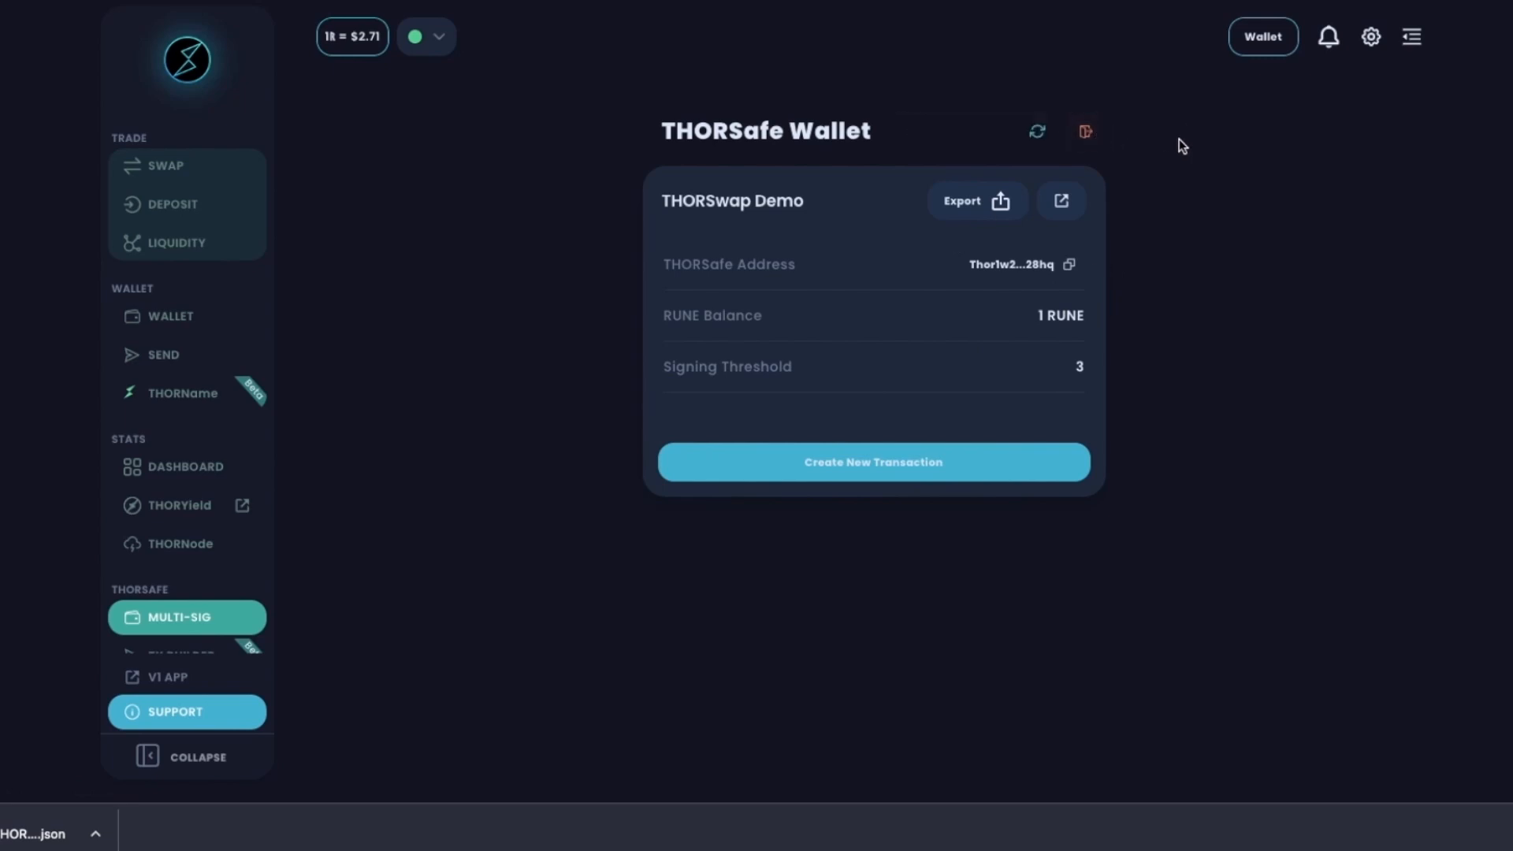
Disconnect the current THORSafe and confirm the disconnection.
left_click(1086, 134)
left_click(932, 461)
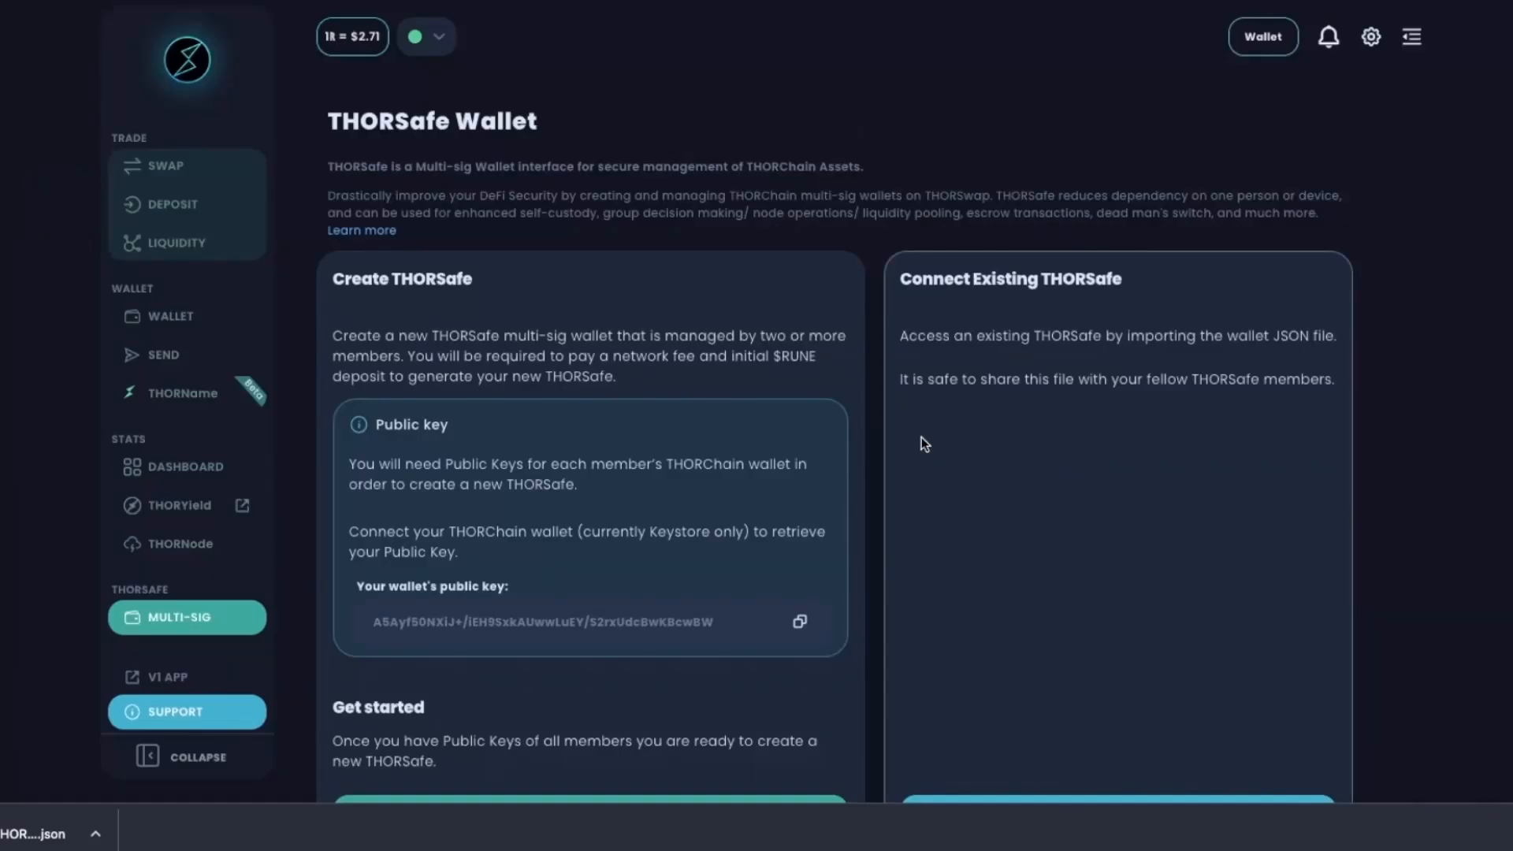
scroll(625, 460, "down", 1)
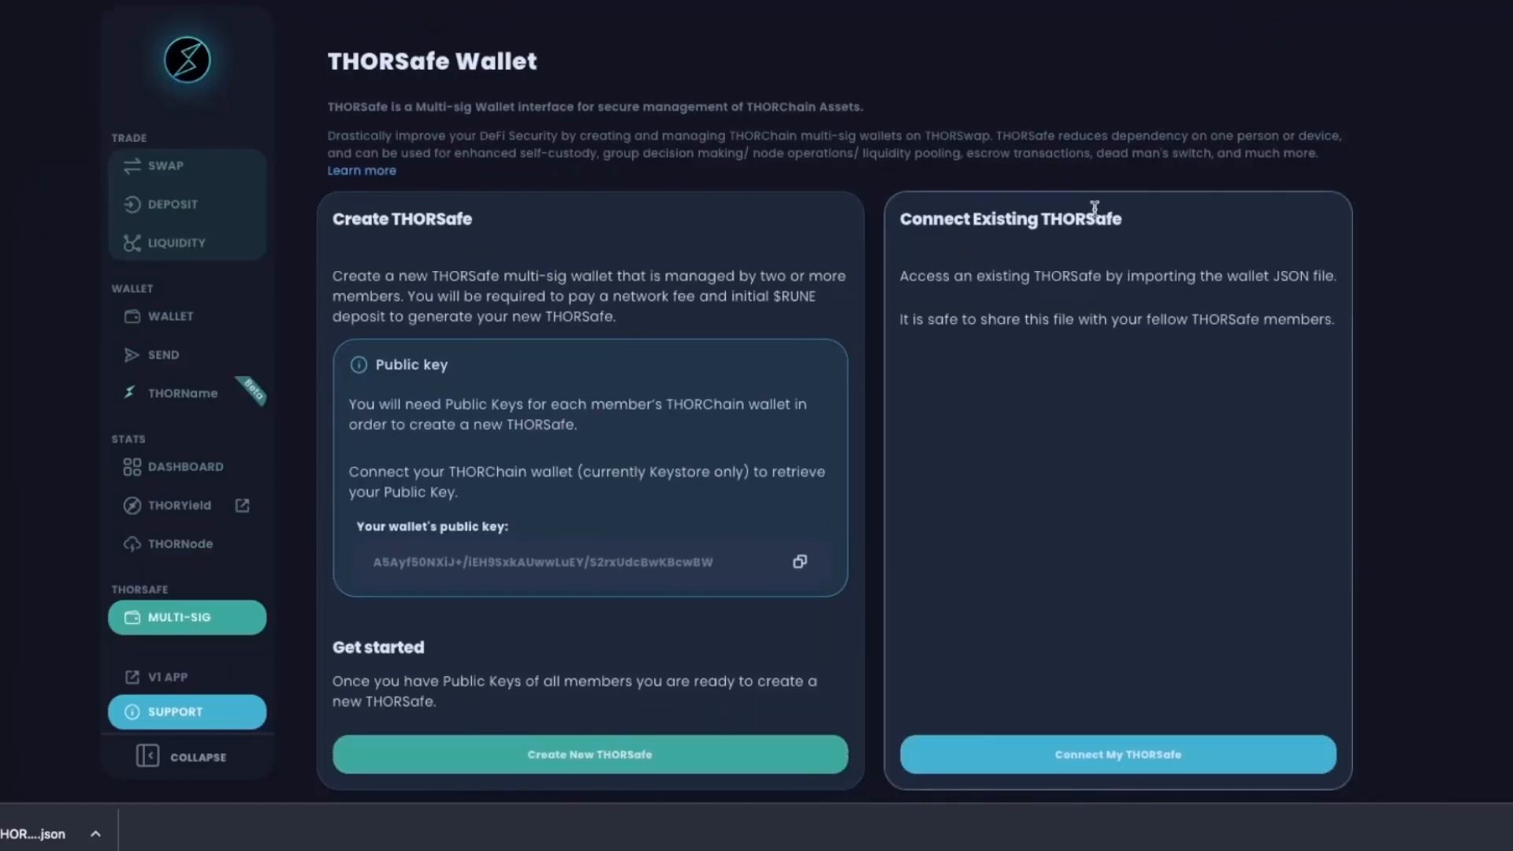
scroll(1109, 257, "down", 1)
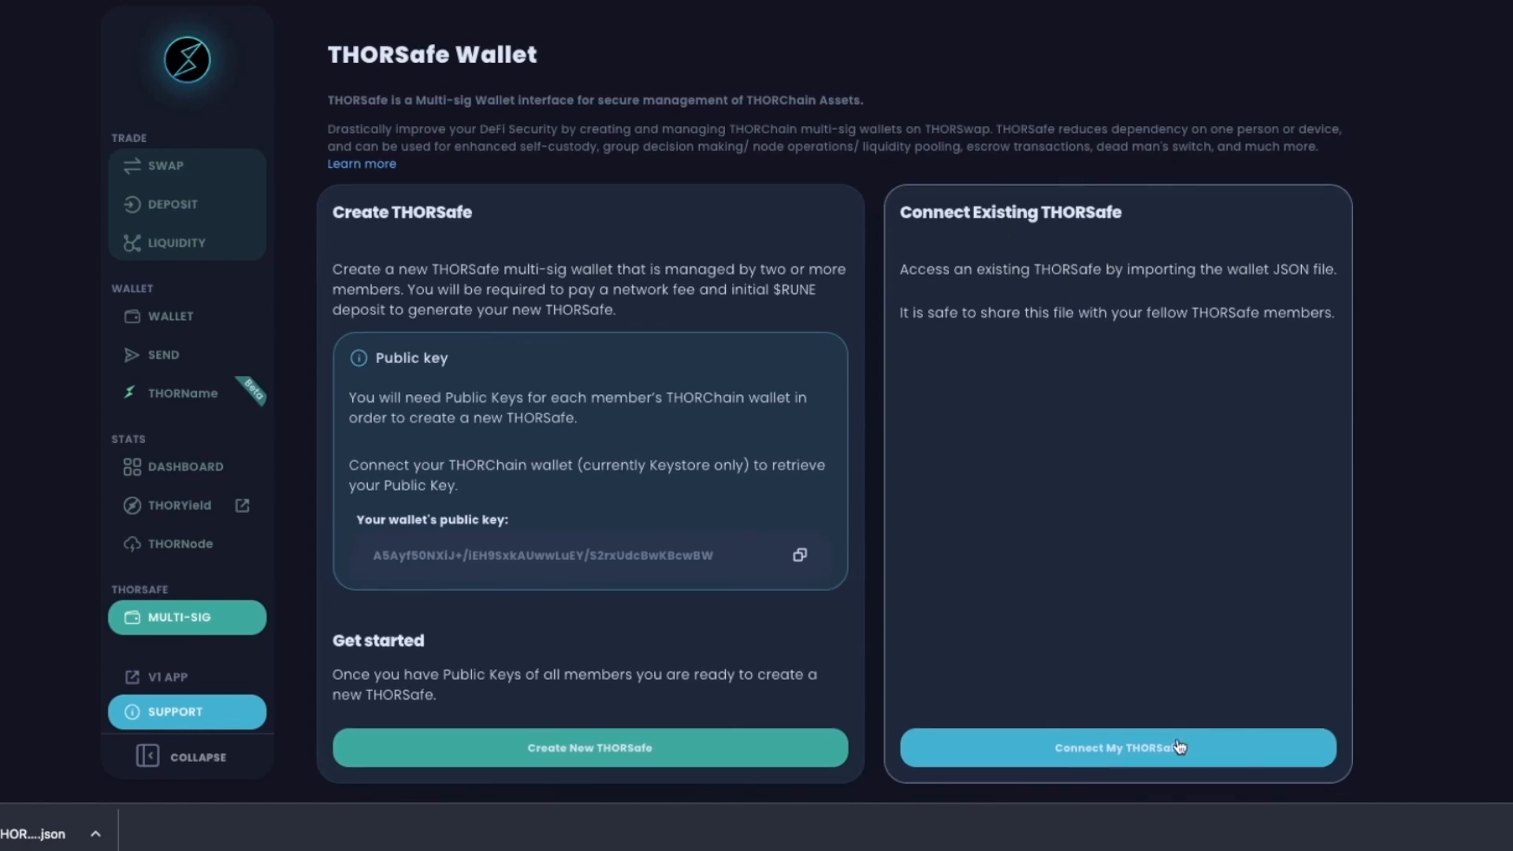
Reconnect the THORSafe from 'thorsafe-THORSwap Demo.json', naming it 'THORSwap Demo'.
left_click(1177, 745)
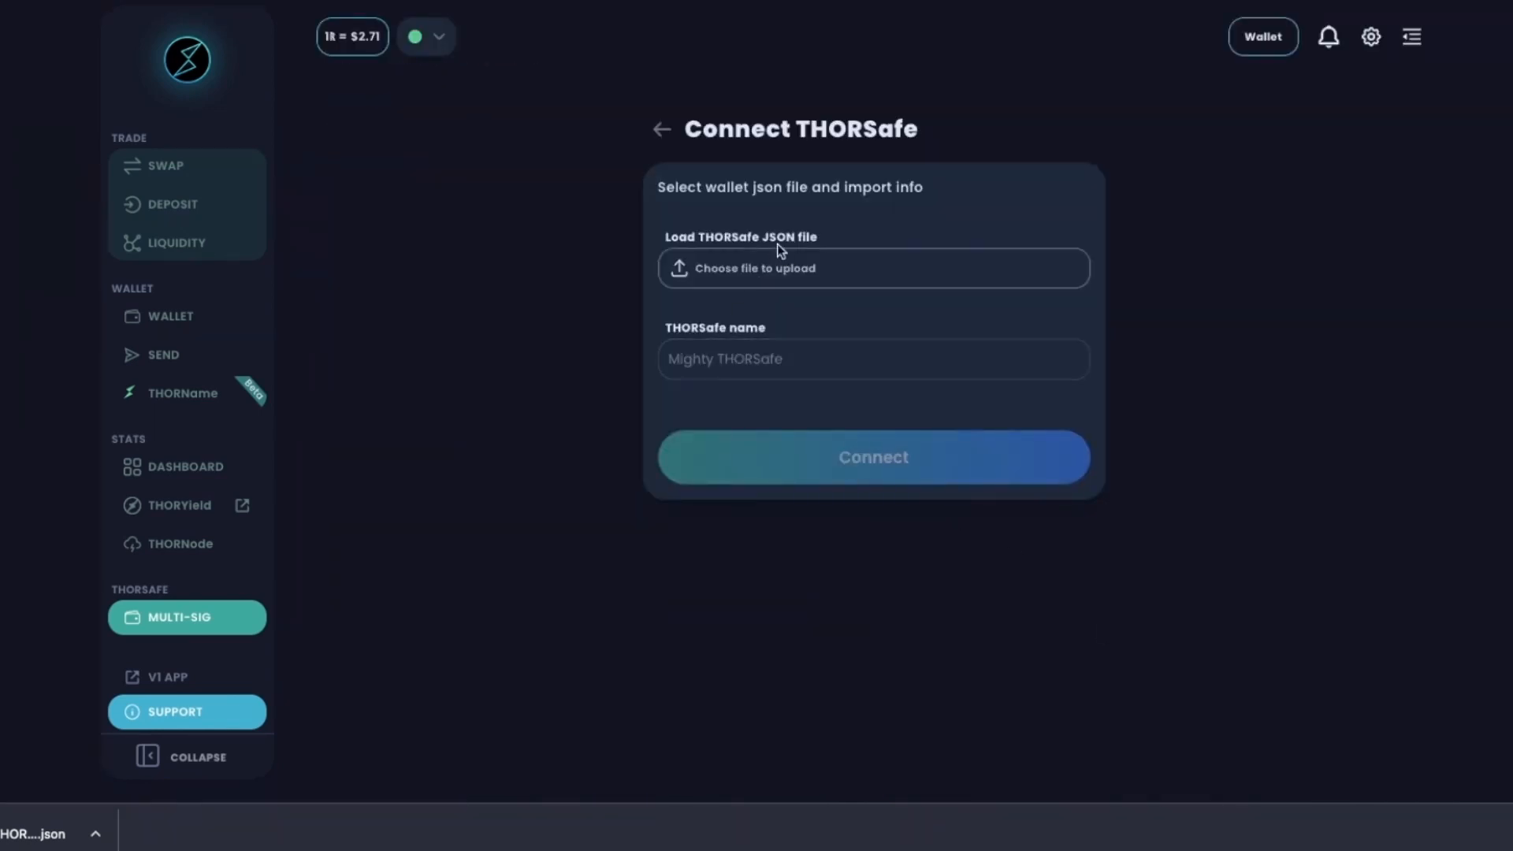
left_click(774, 269)
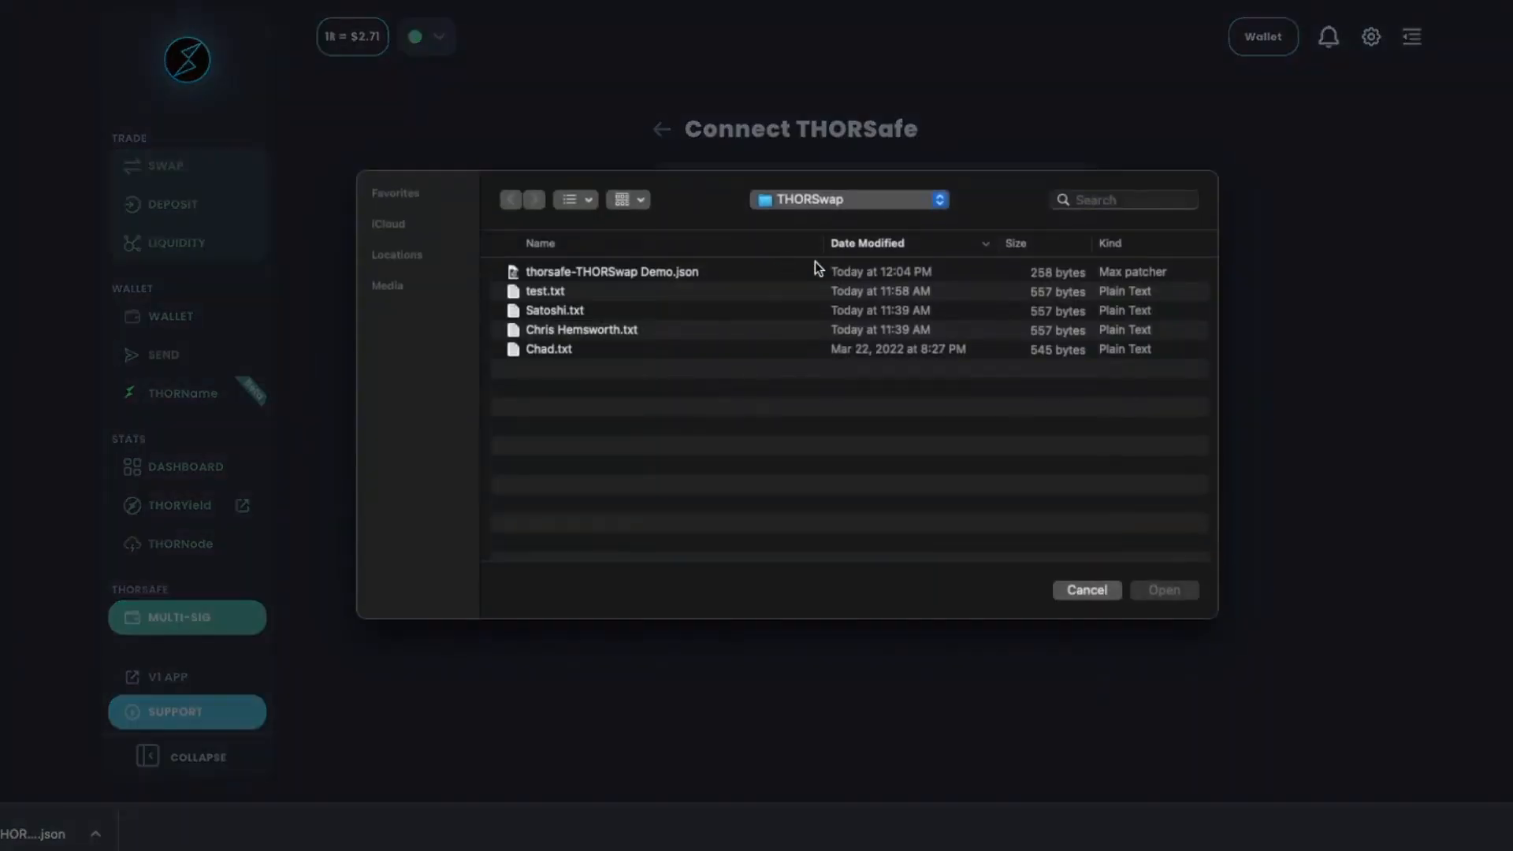
double_click(621, 271)
left_click(821, 359)
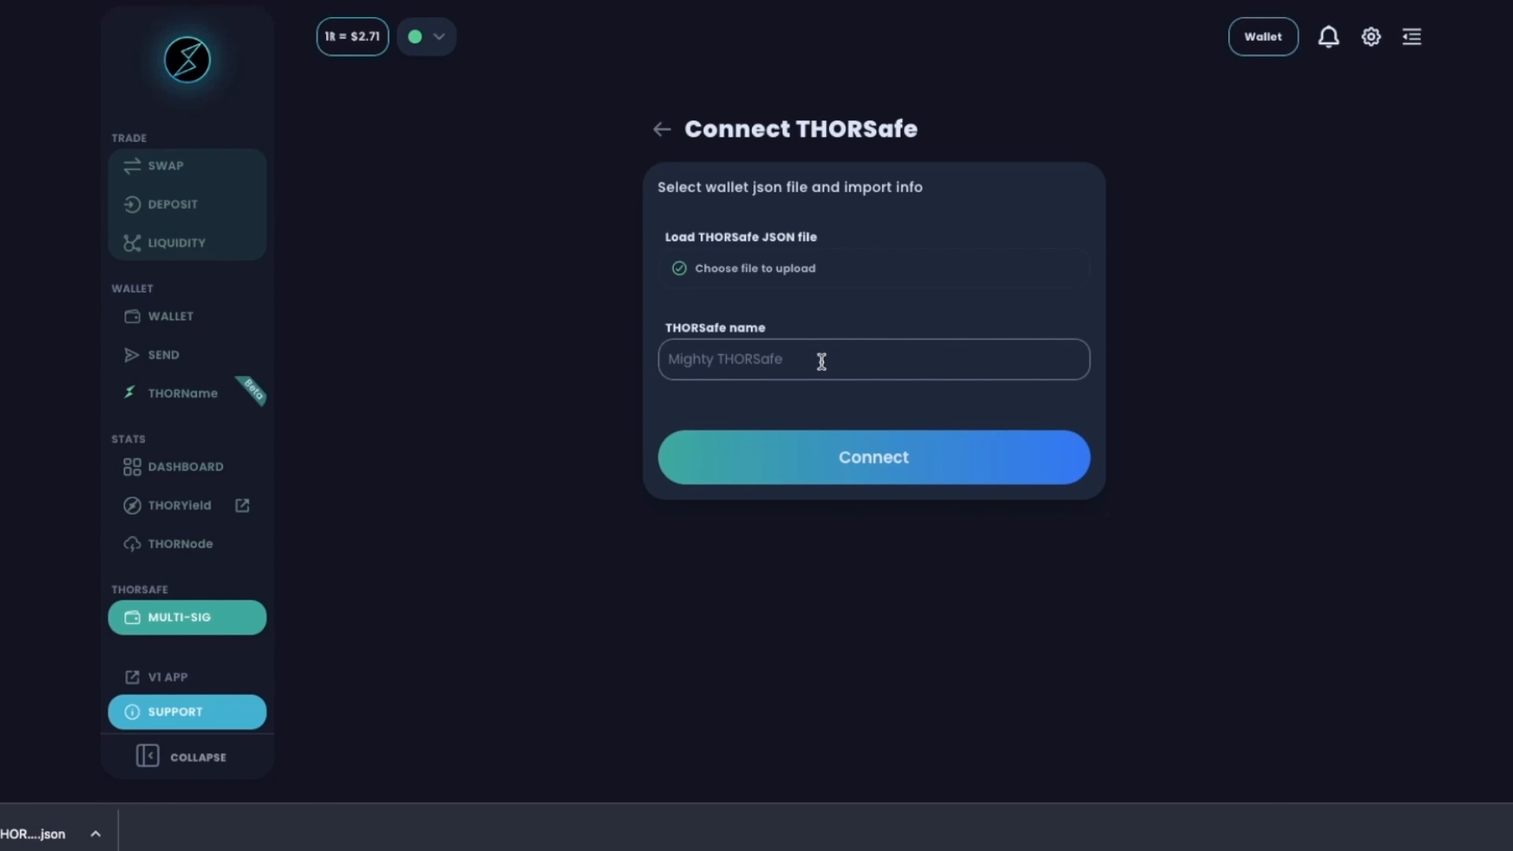
type("THORSwap Demo")
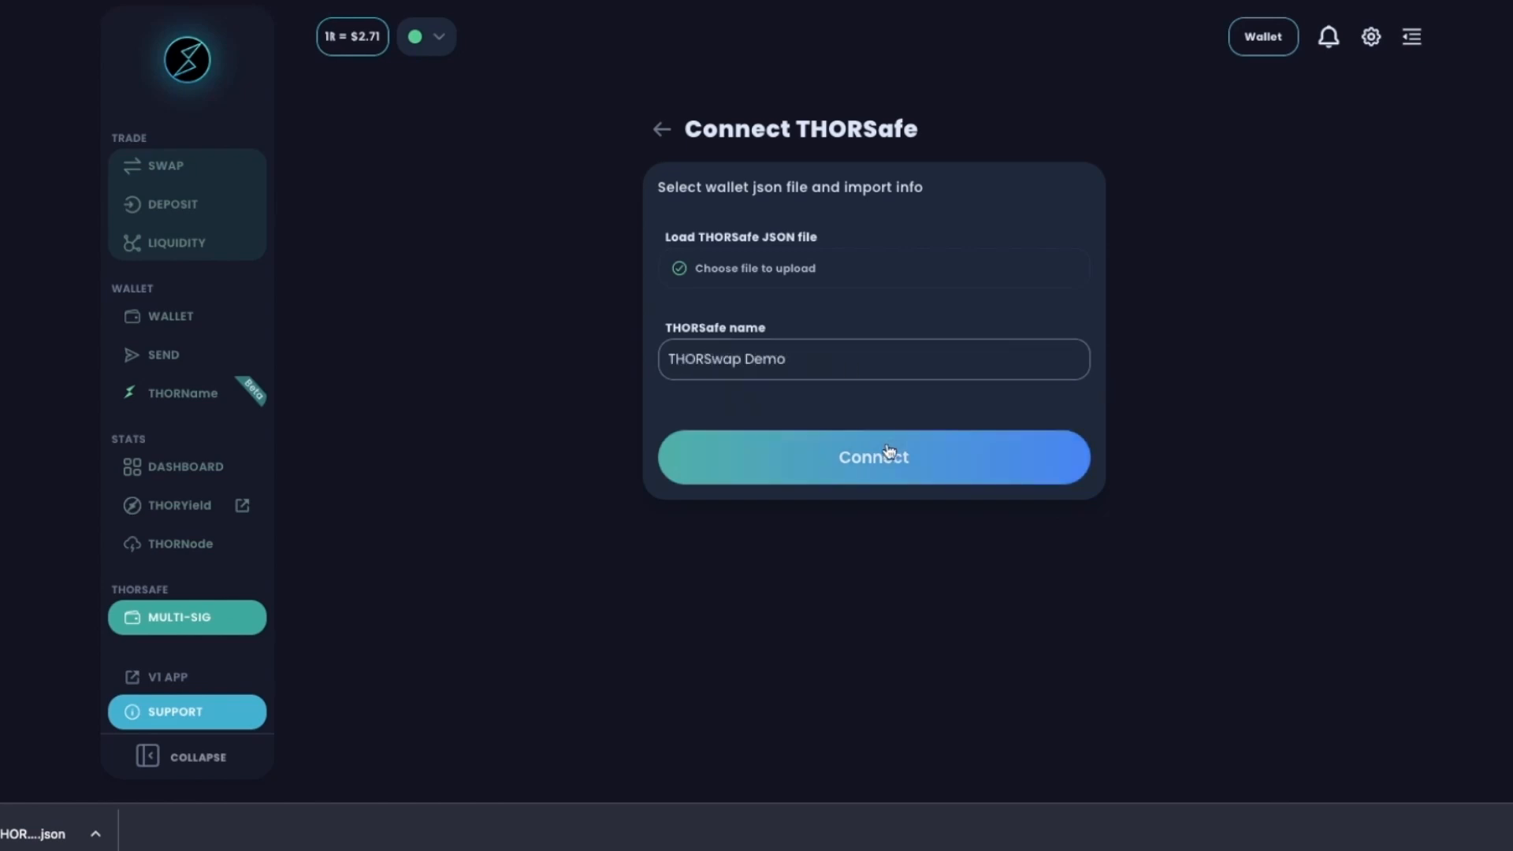
left_click(891, 455)
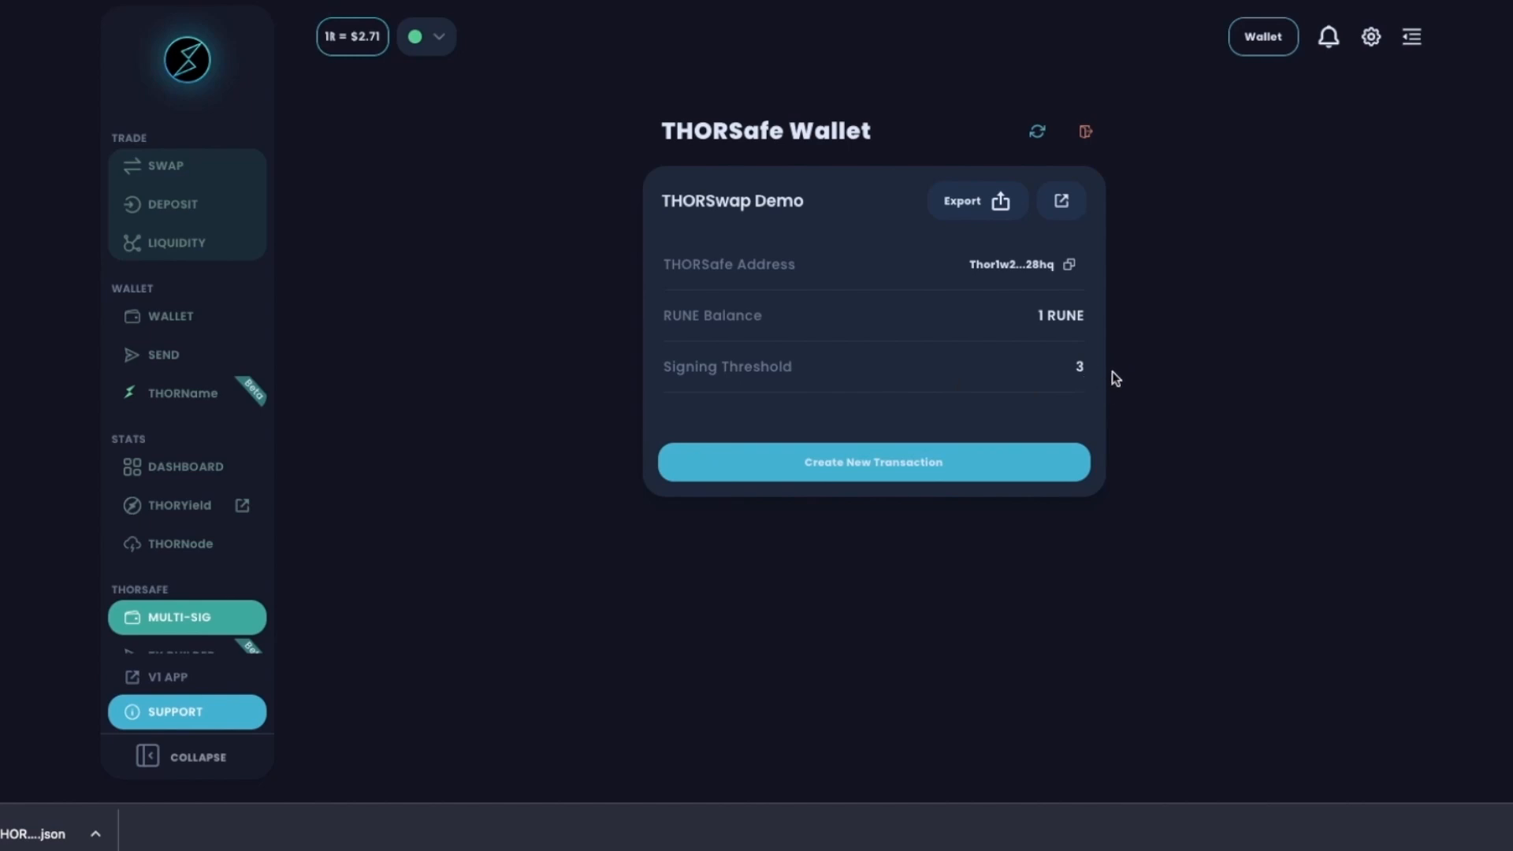
Start a new THORSafe transaction, select all three members as signers, and continue to Transaction Details.
left_click(888, 459)
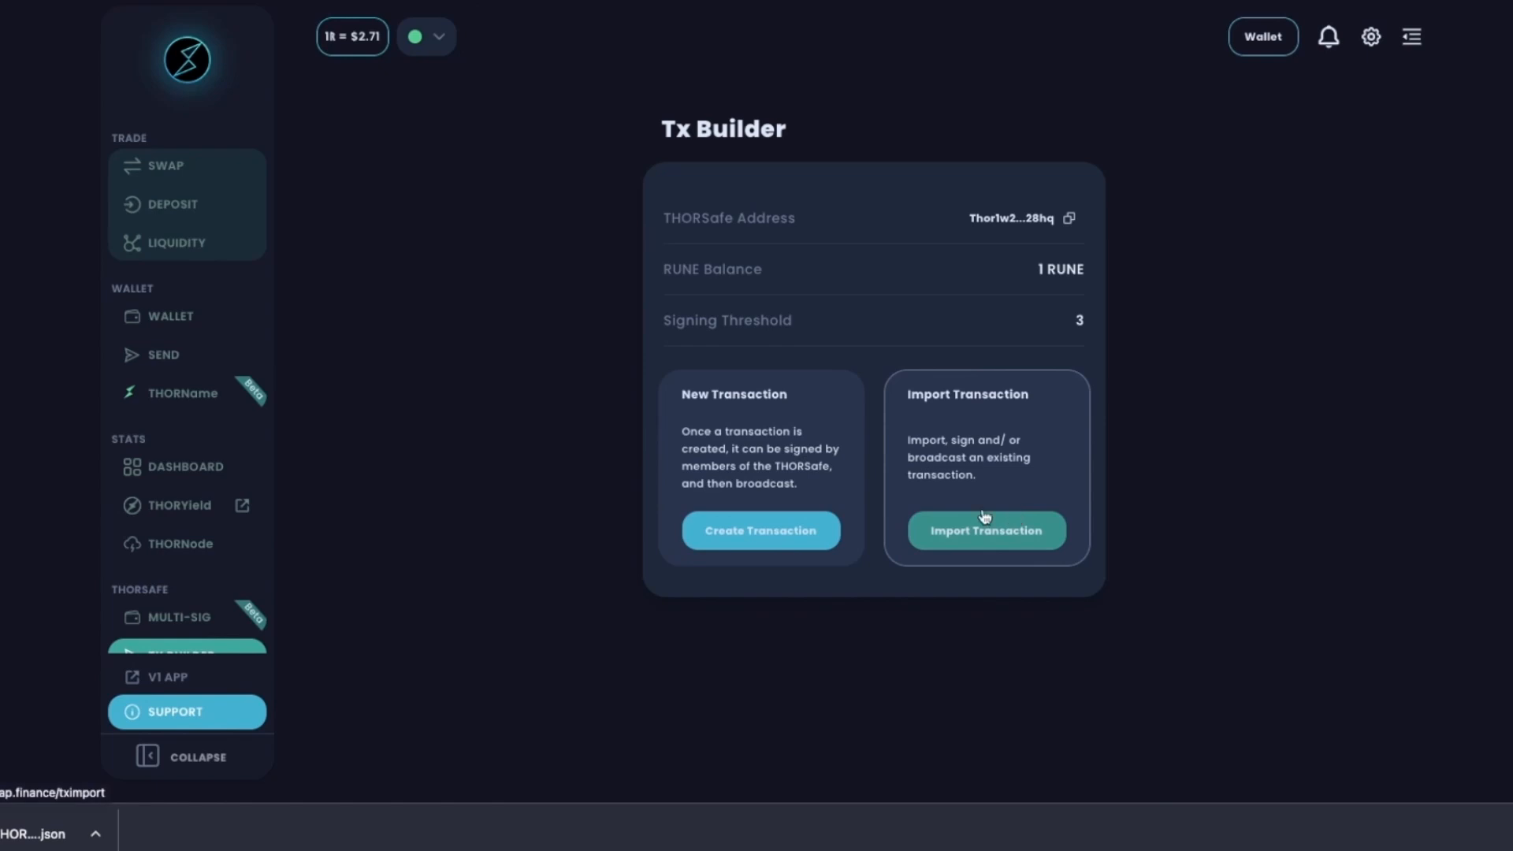
left_click(751, 535)
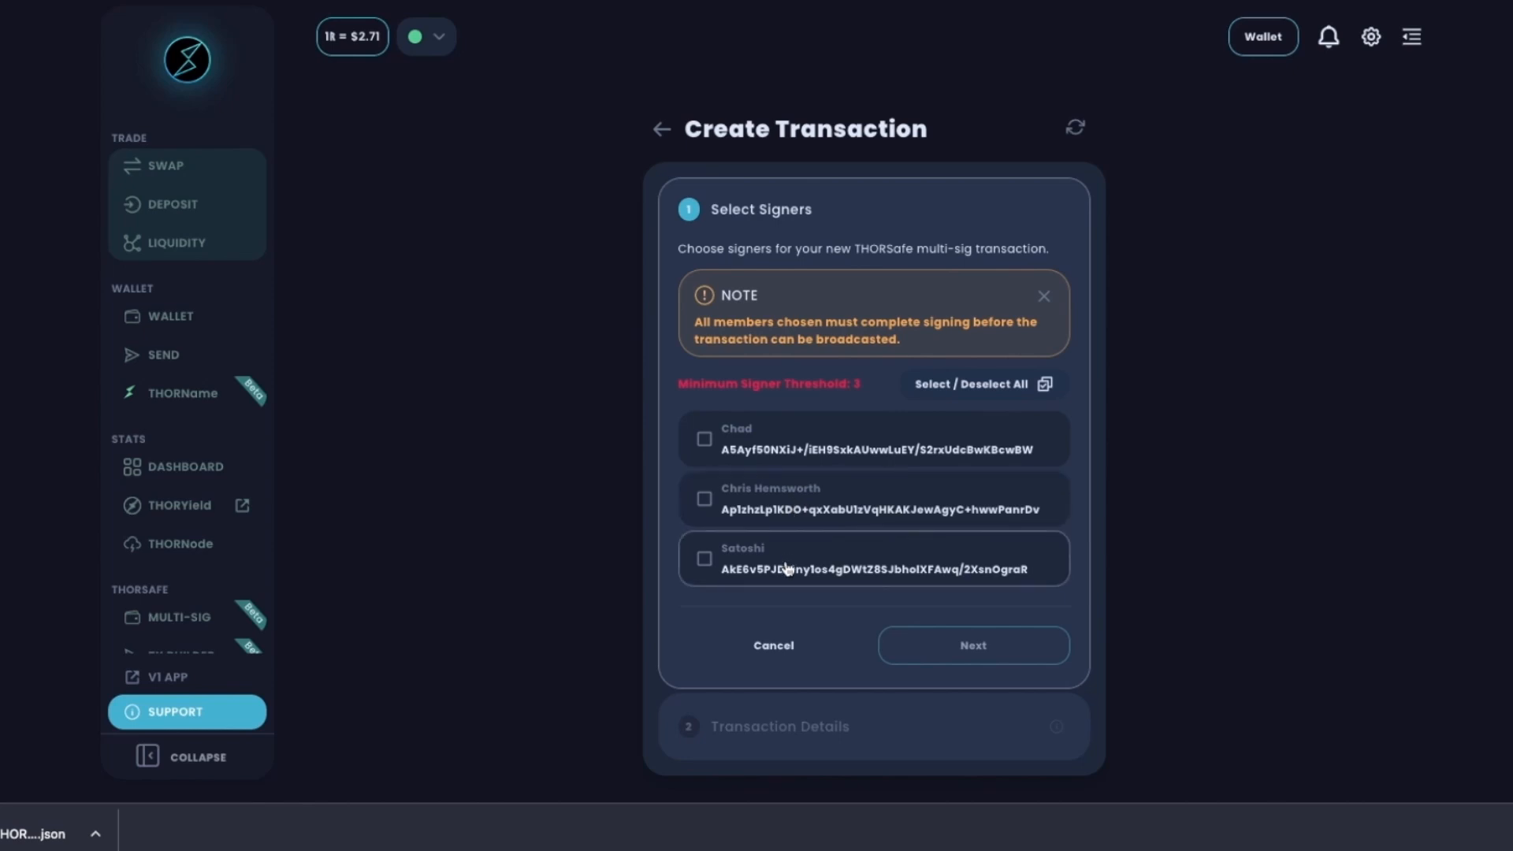
left_click(704, 439)
left_click(703, 499)
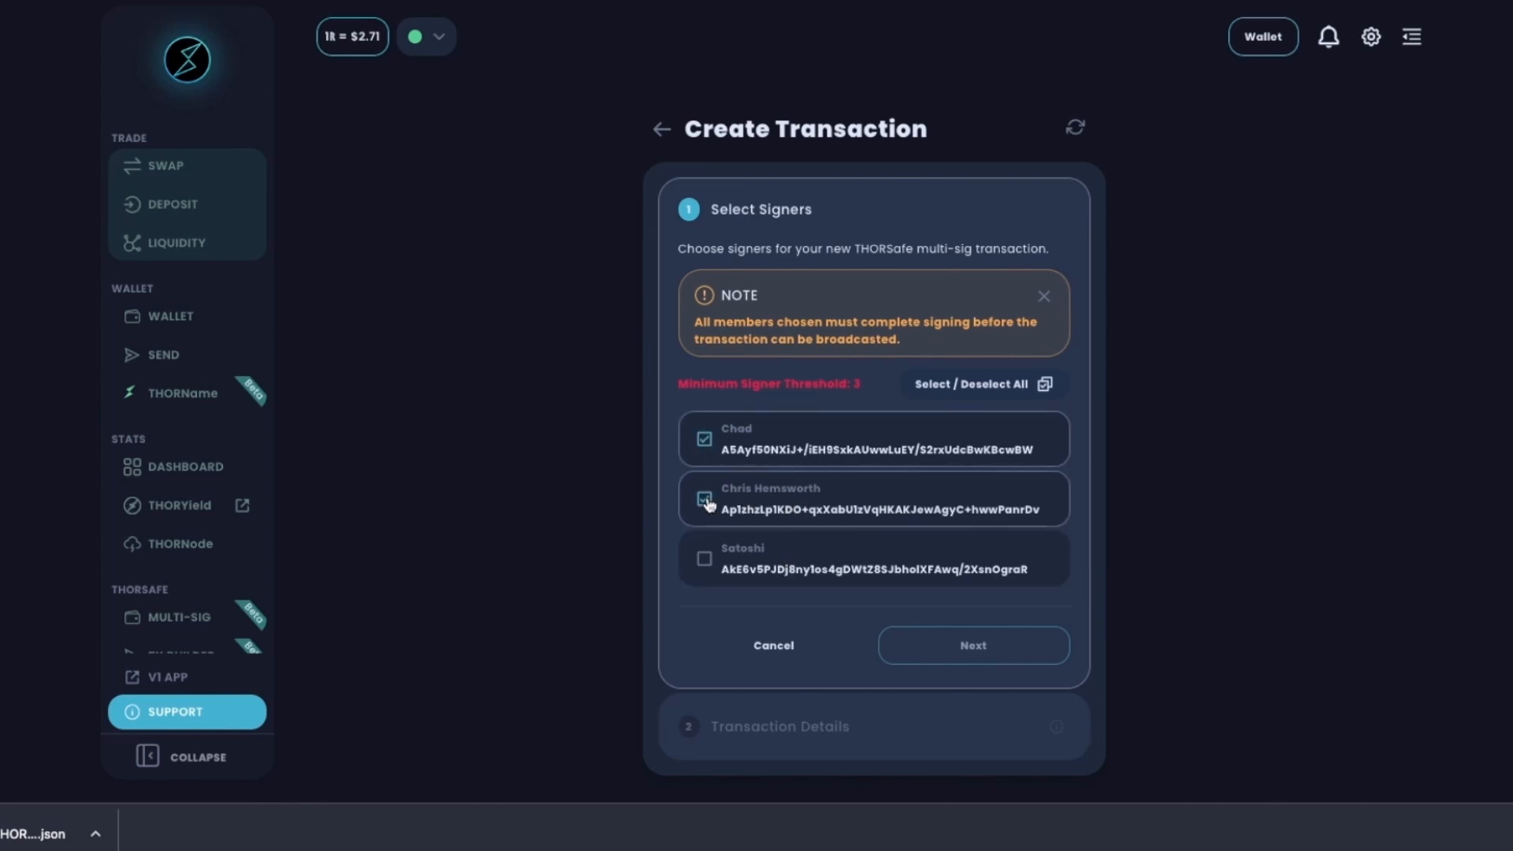
left_click(705, 561)
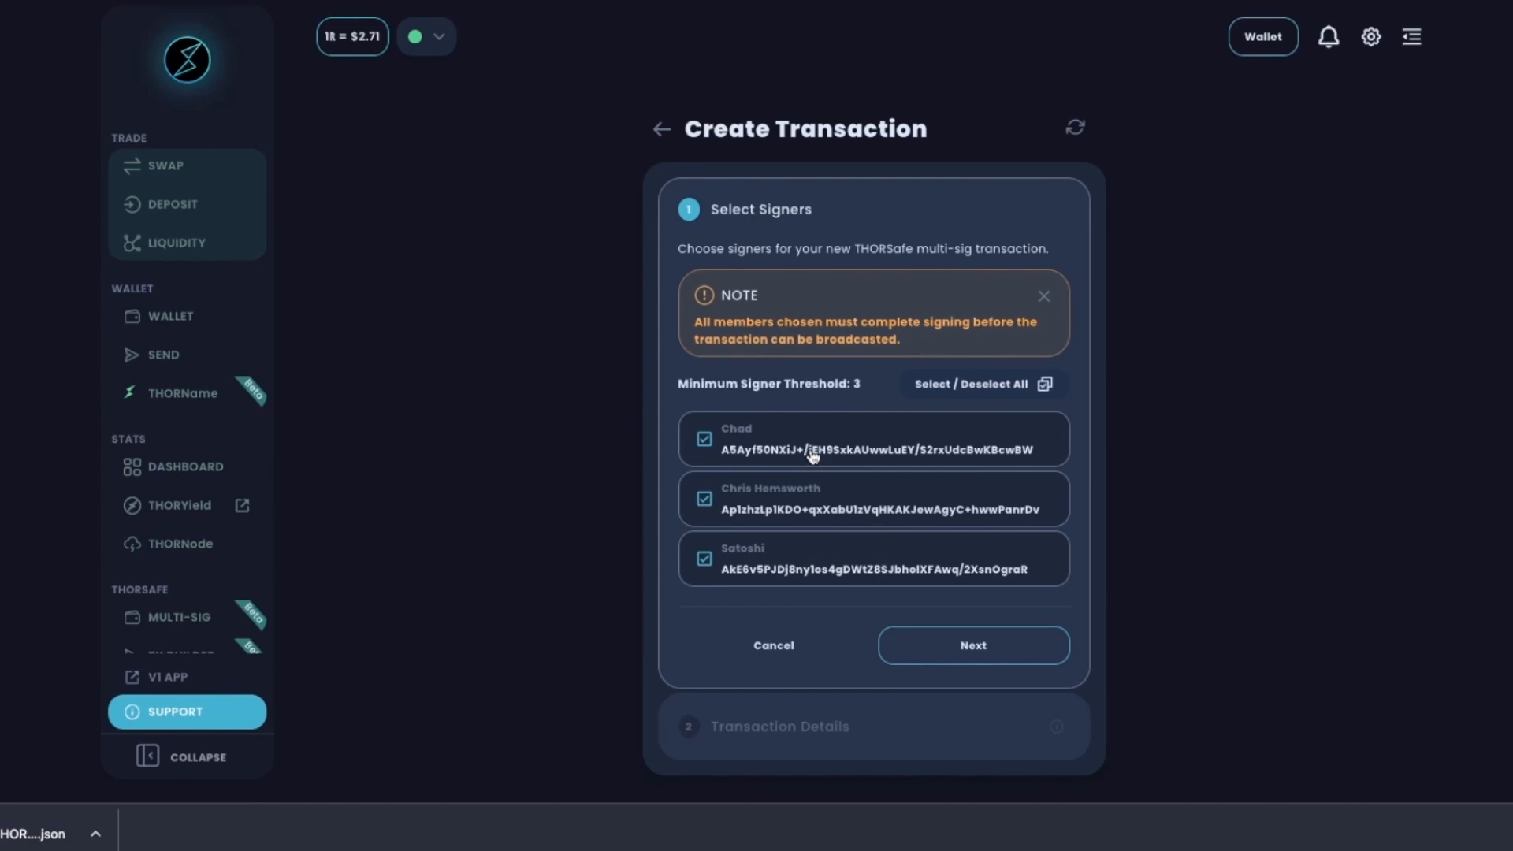
left_click(704, 499)
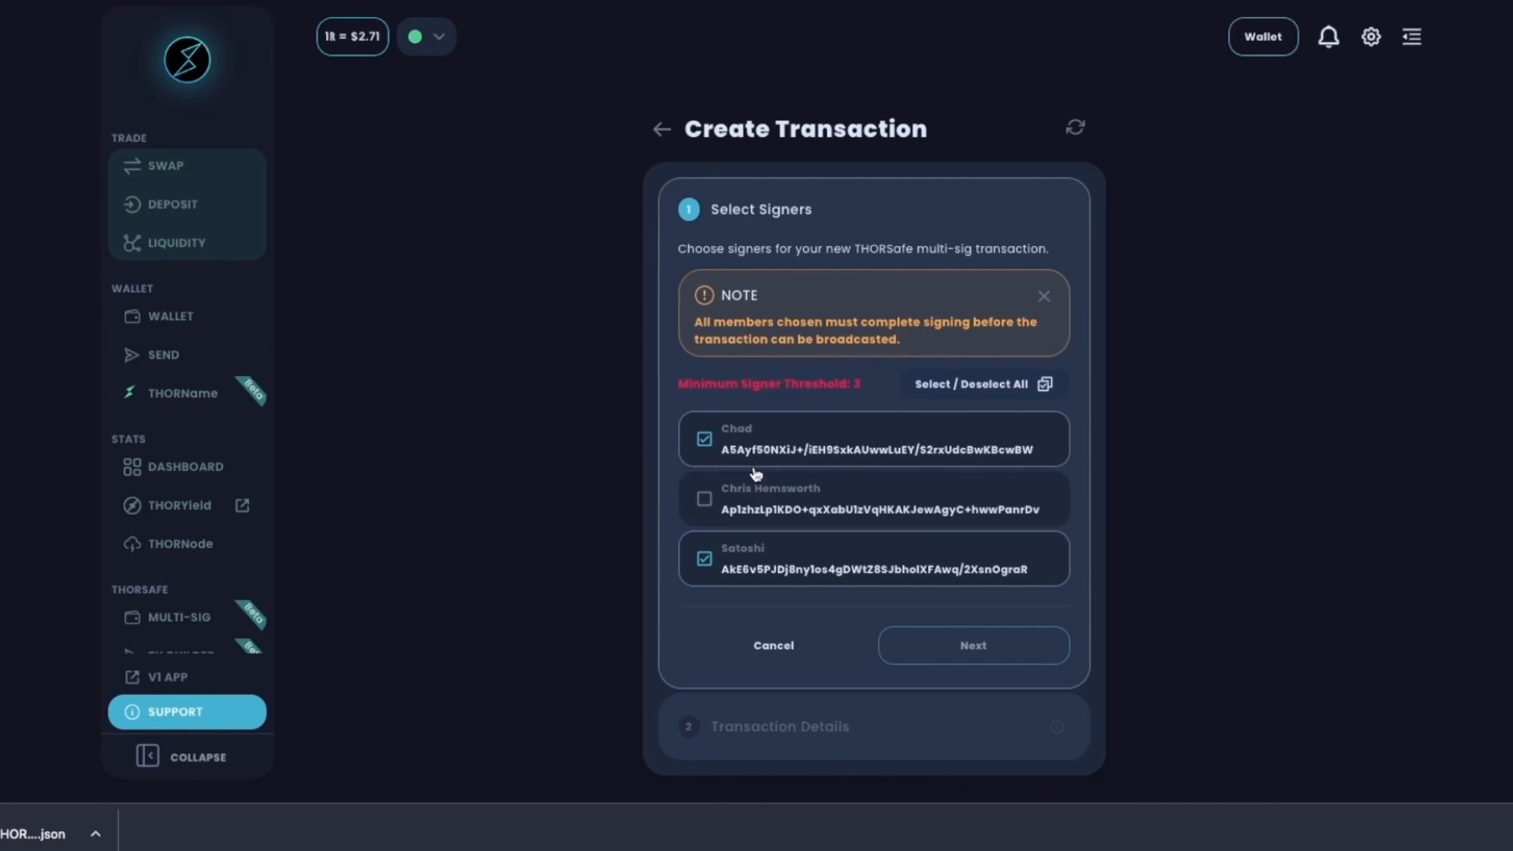
left_click(704, 500)
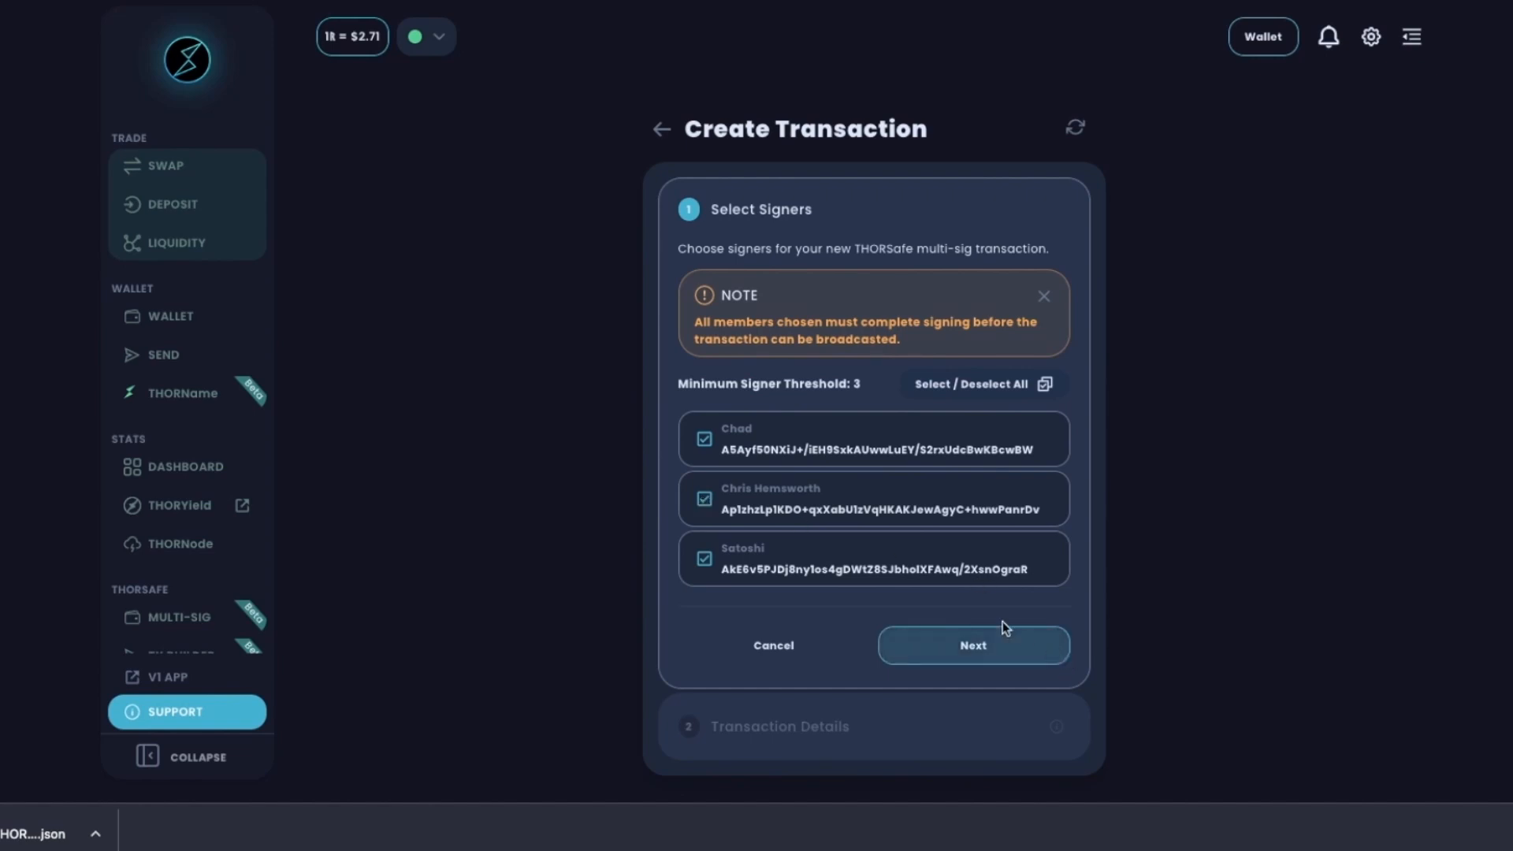
left_click(952, 647)
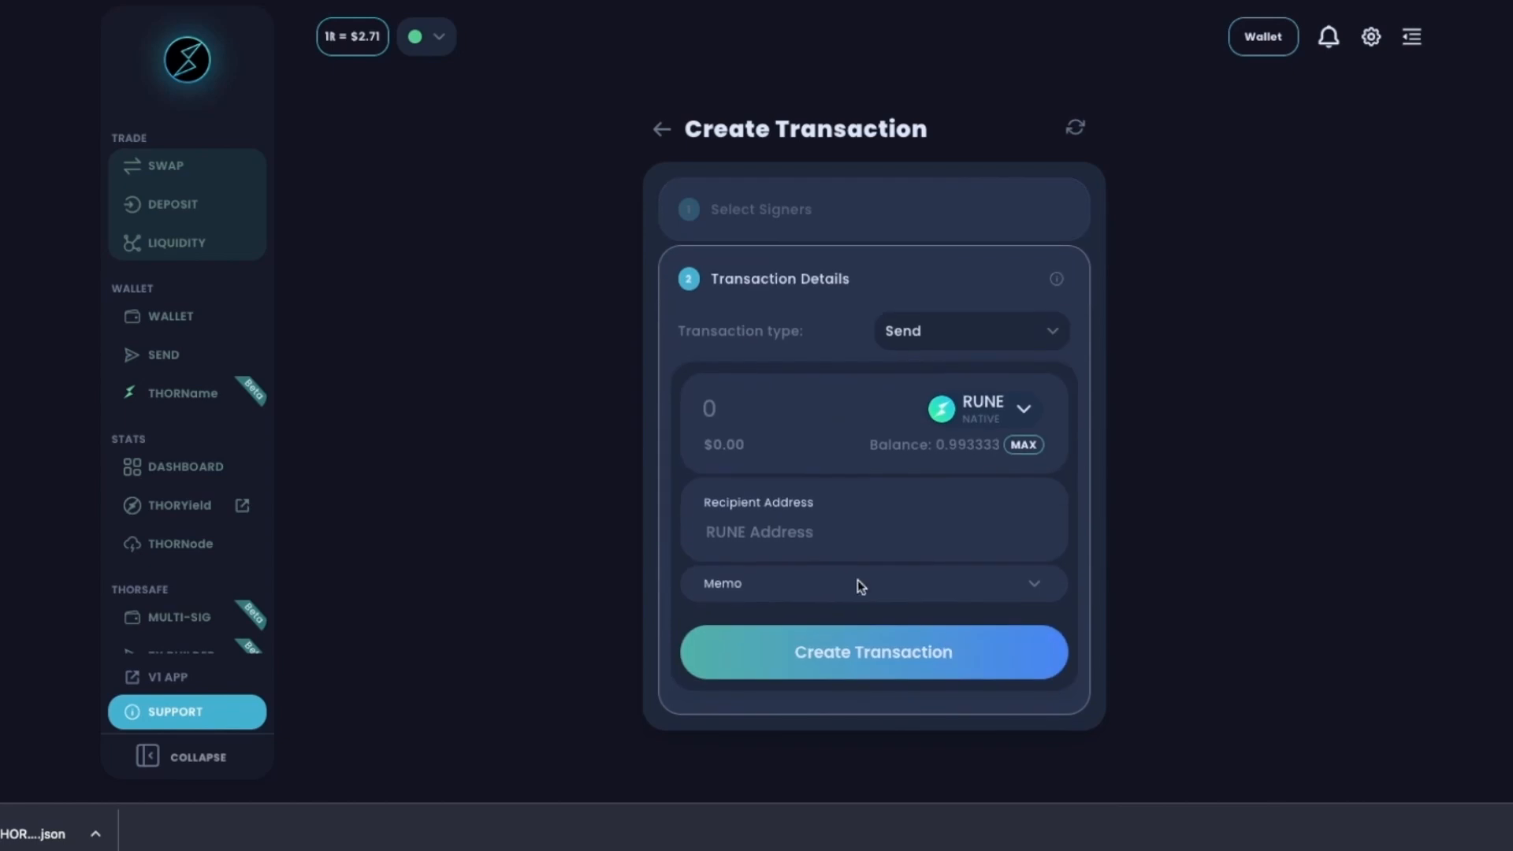
Set the transaction type to Node Actions after trying Deposit, Withdraw and Custom deposit.
left_click(952, 348)
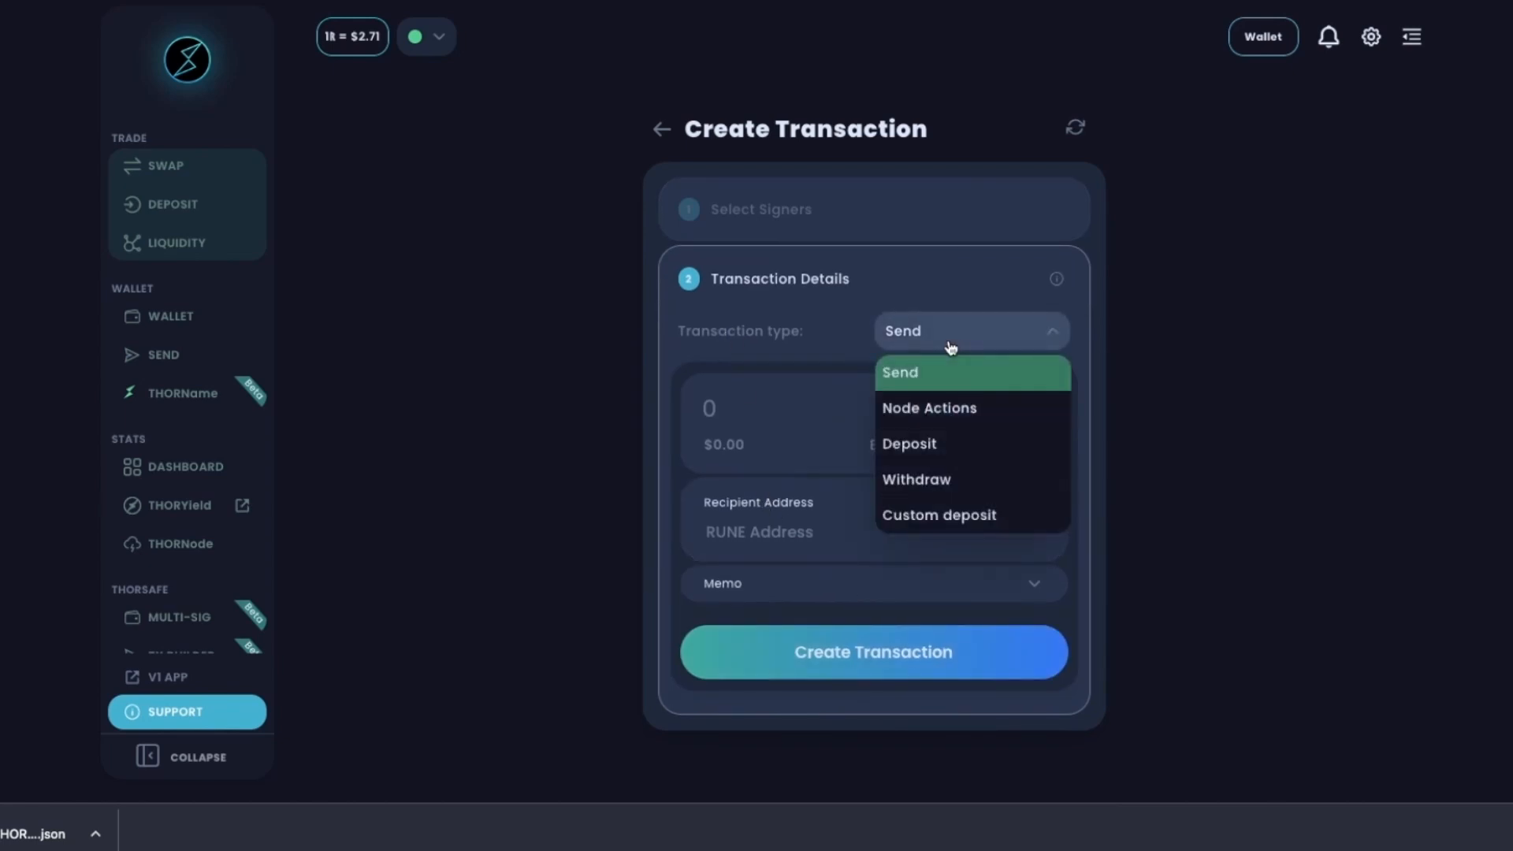
left_click(936, 410)
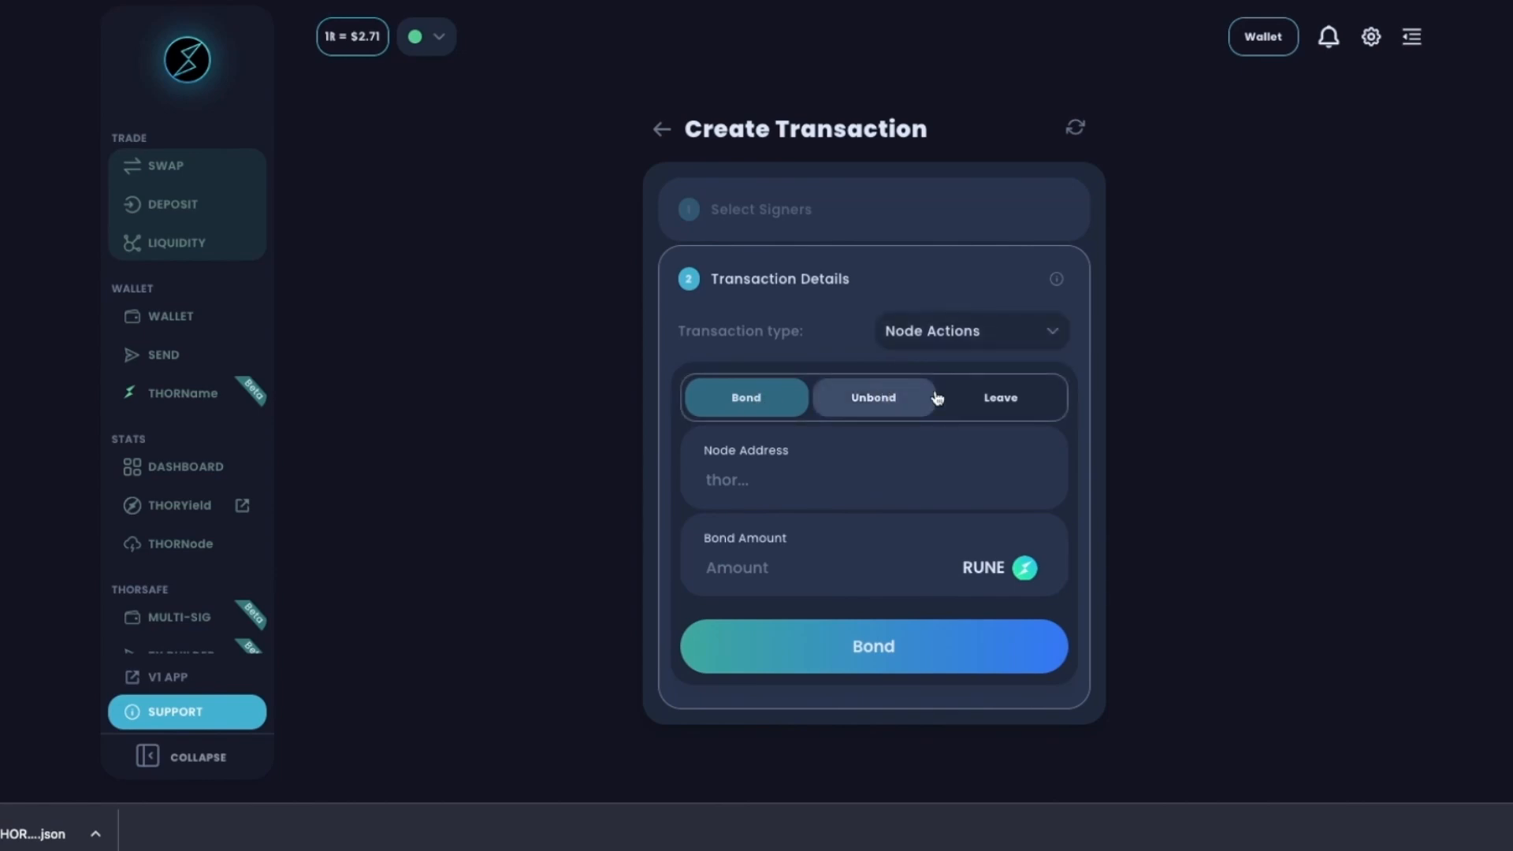
left_click(1028, 400)
left_click(928, 331)
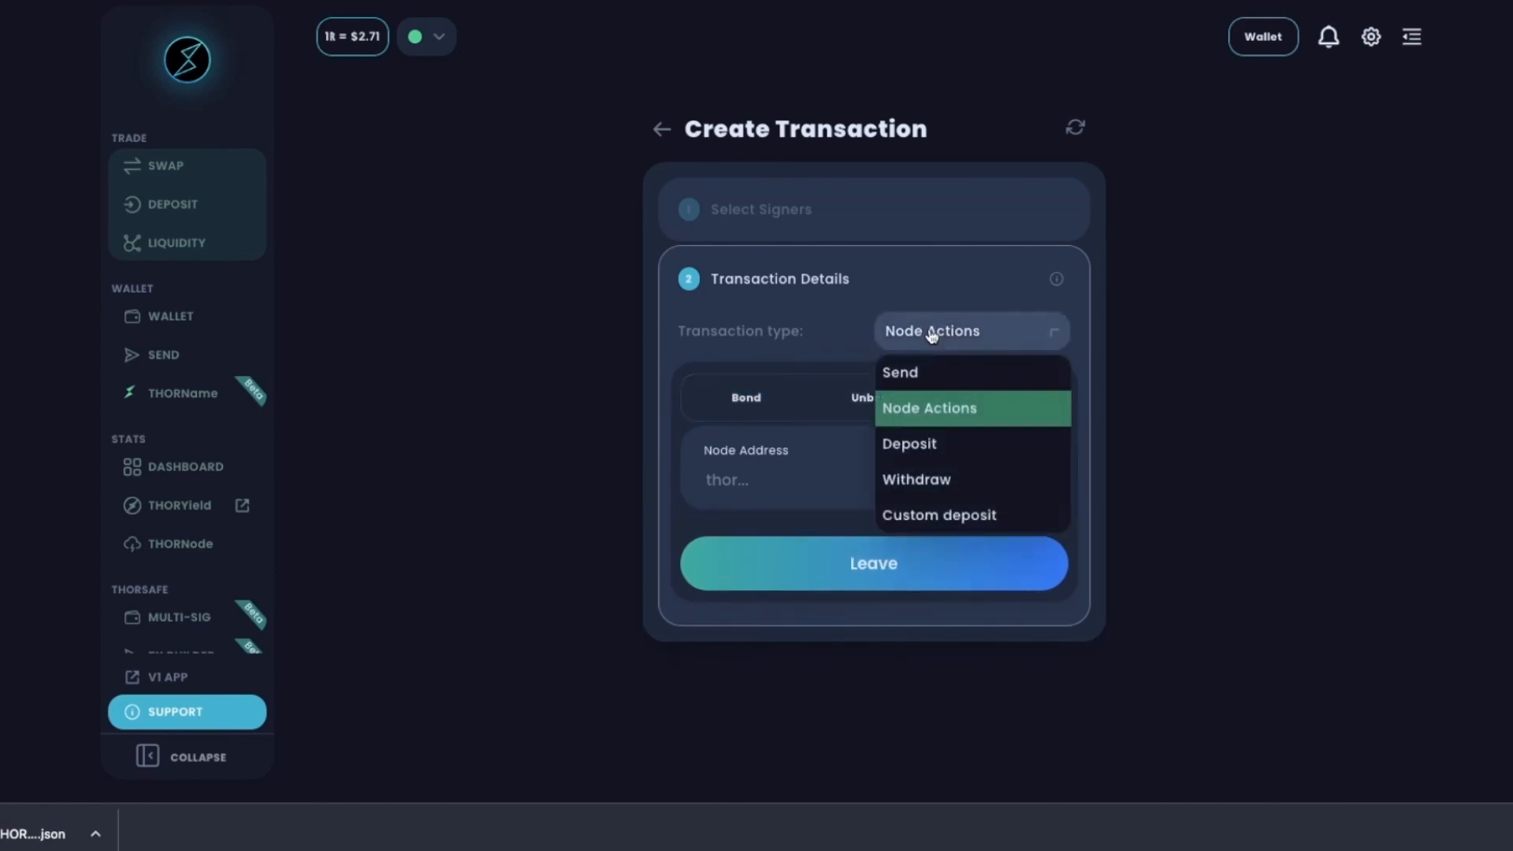
left_click(914, 444)
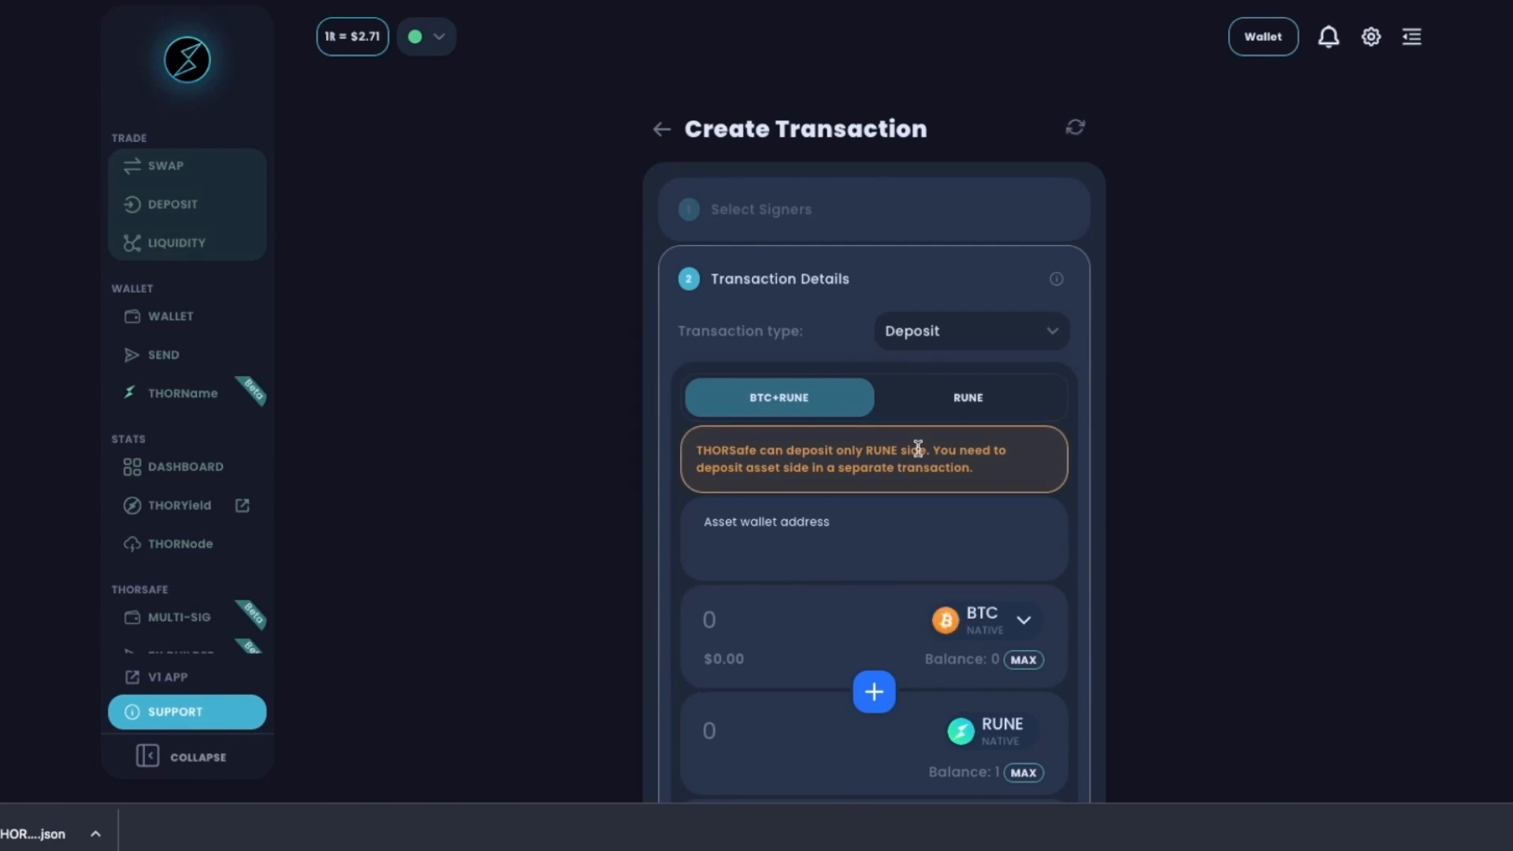
scroll(918, 448, "down", 1)
left_click(1013, 303)
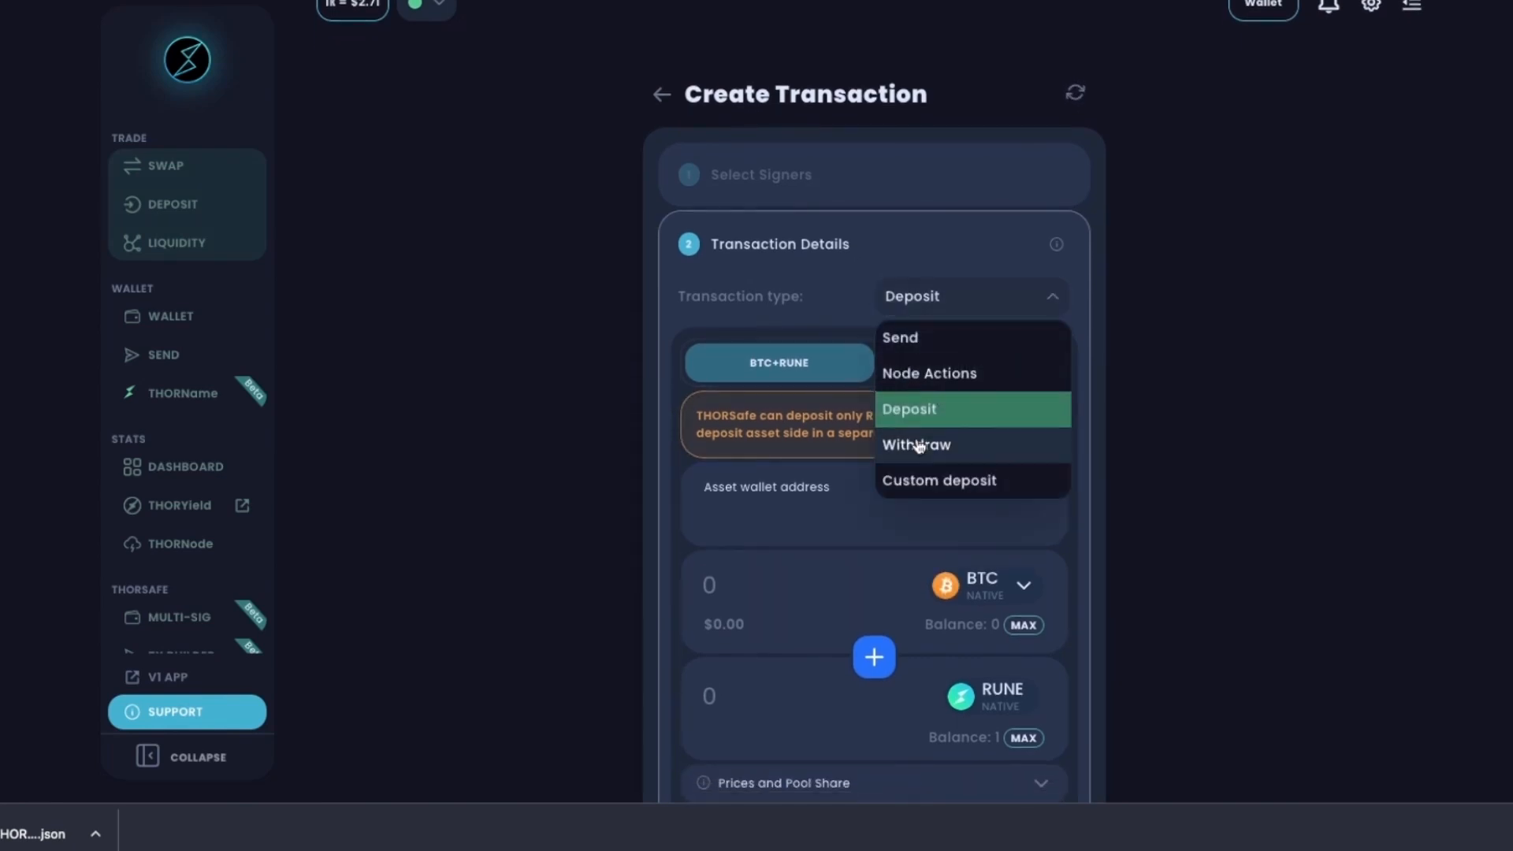
left_click(918, 447)
left_click(989, 297)
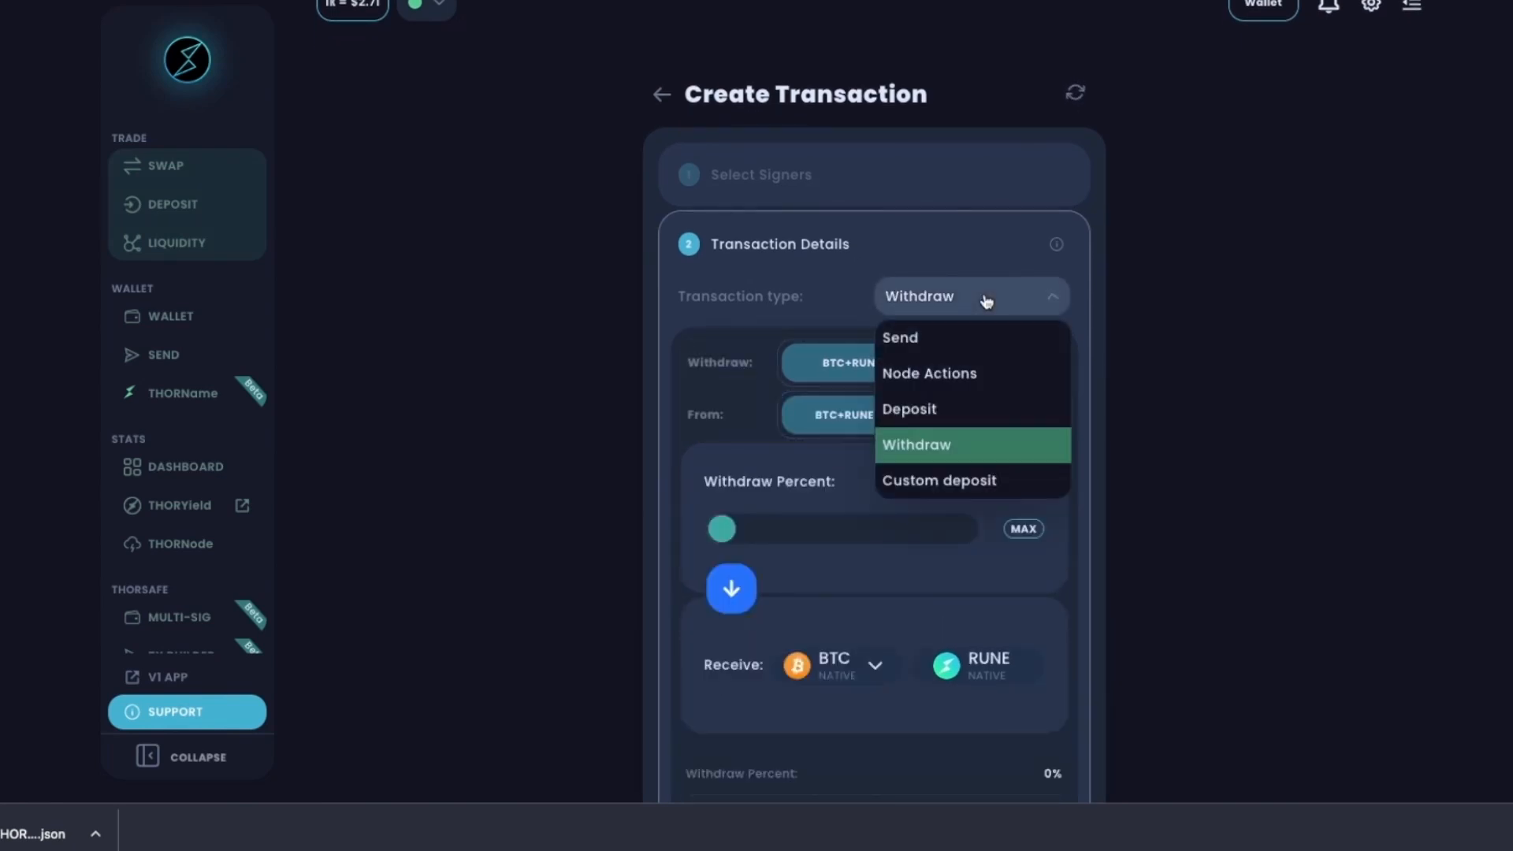
left_click(940, 483)
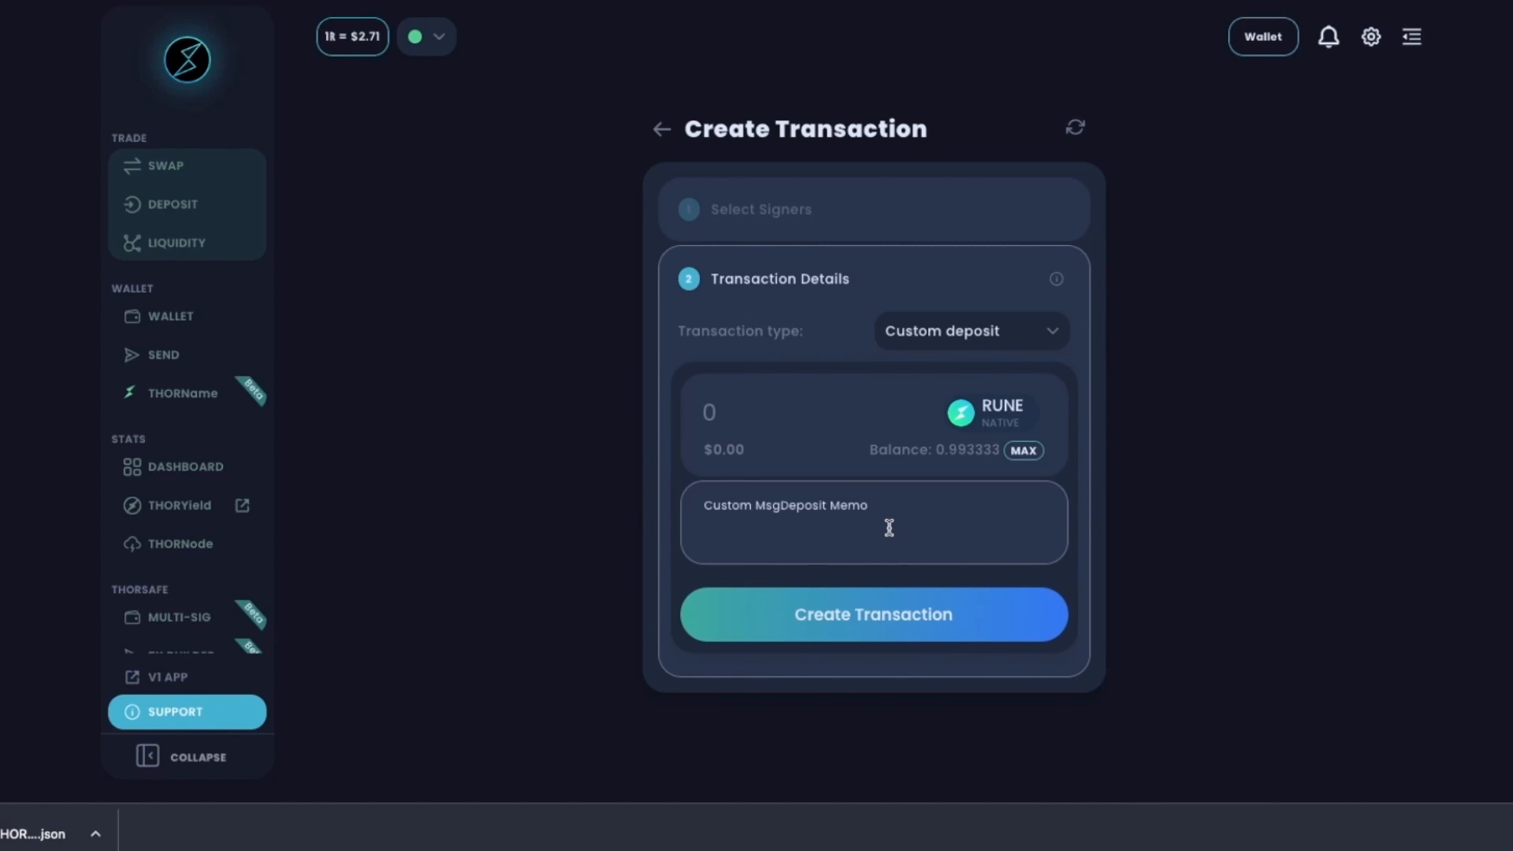
left_click(979, 334)
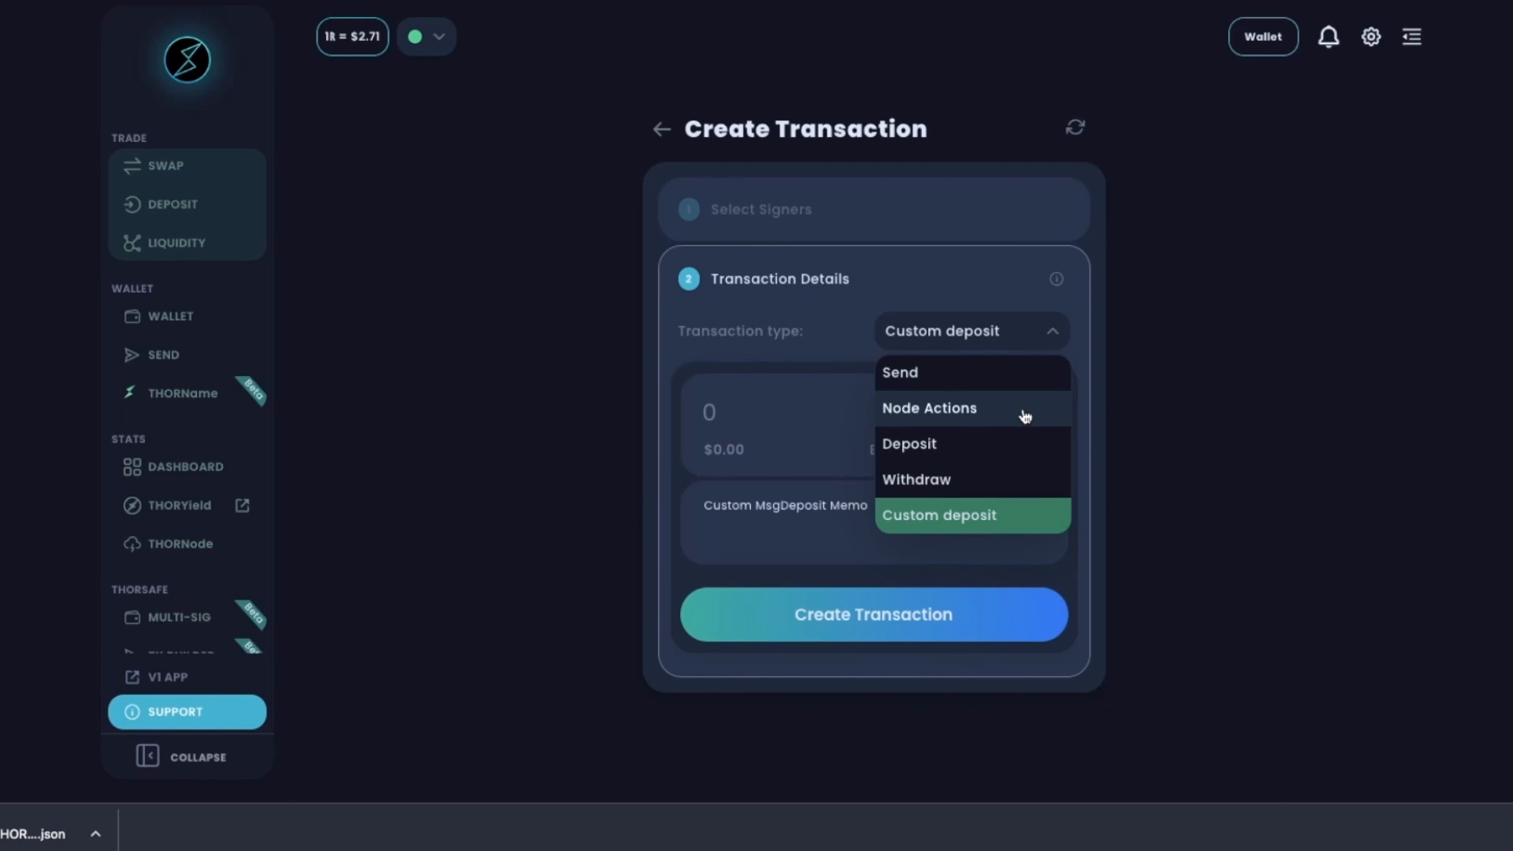
left_click(1024, 413)
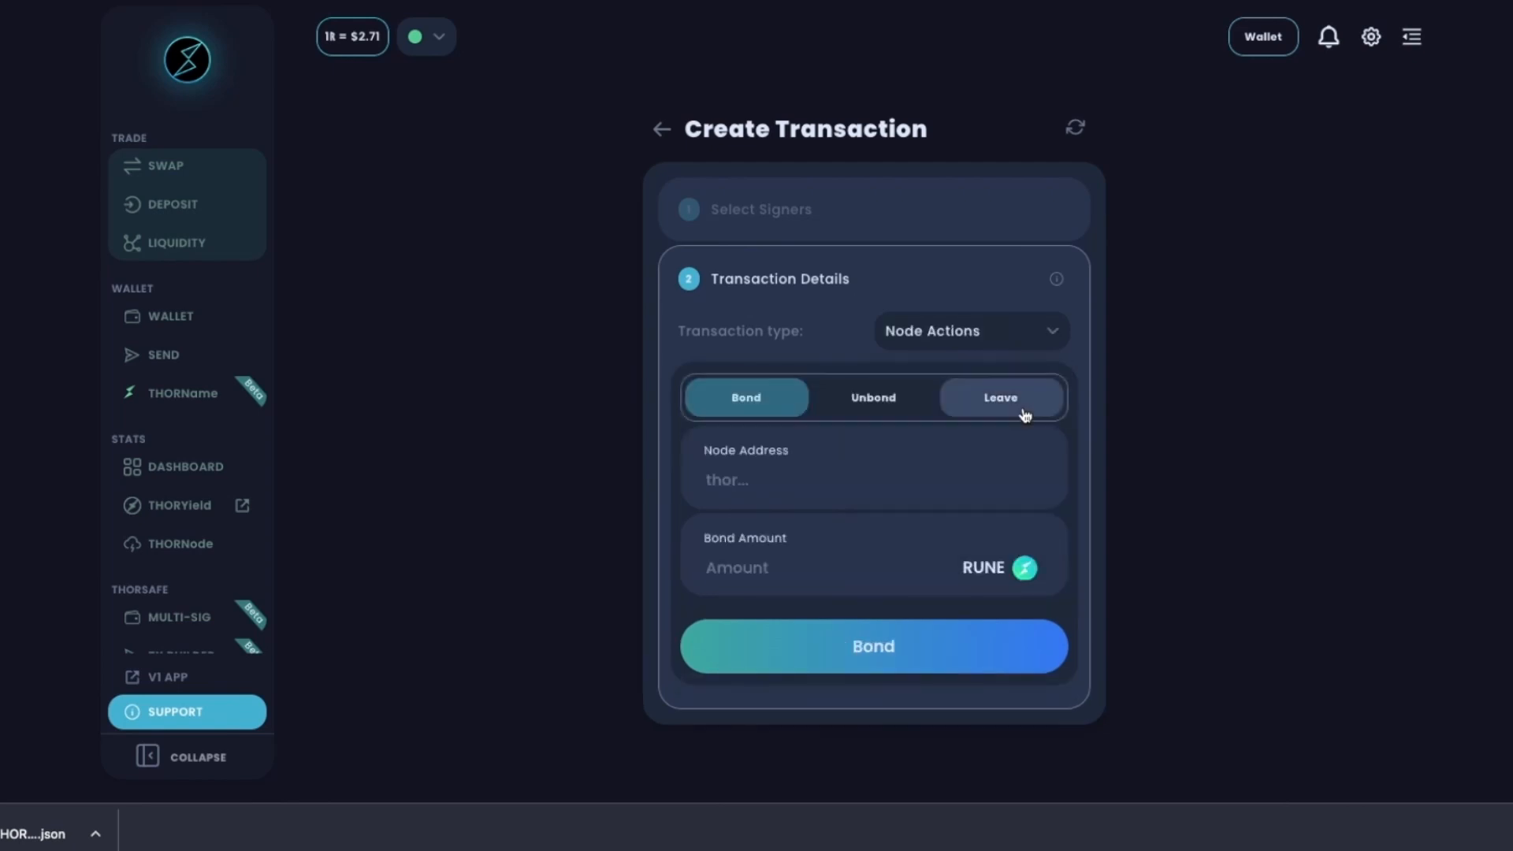
left_click(960, 334)
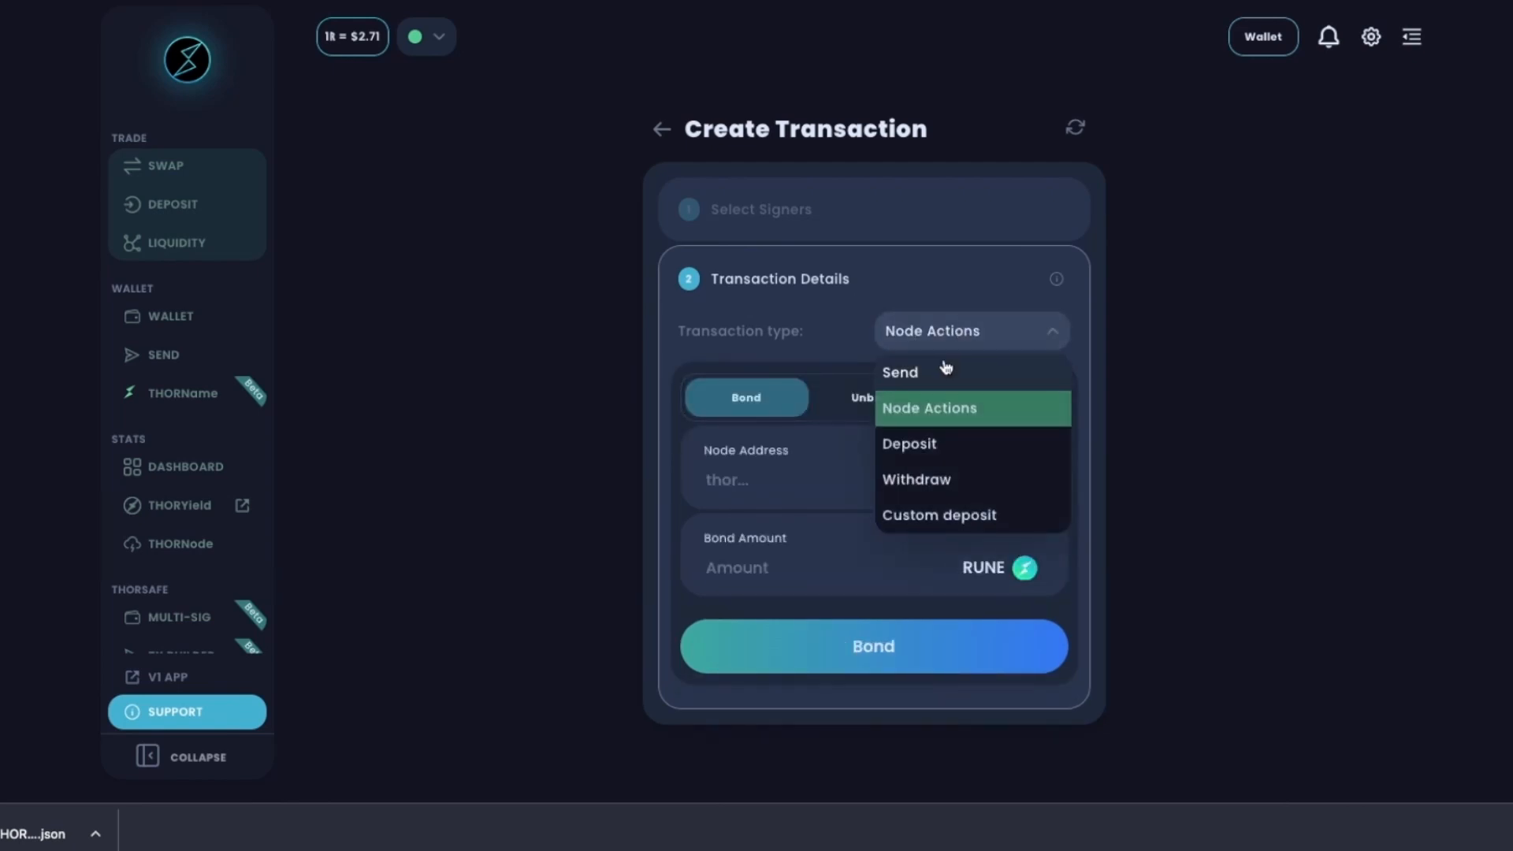
left_click(916, 413)
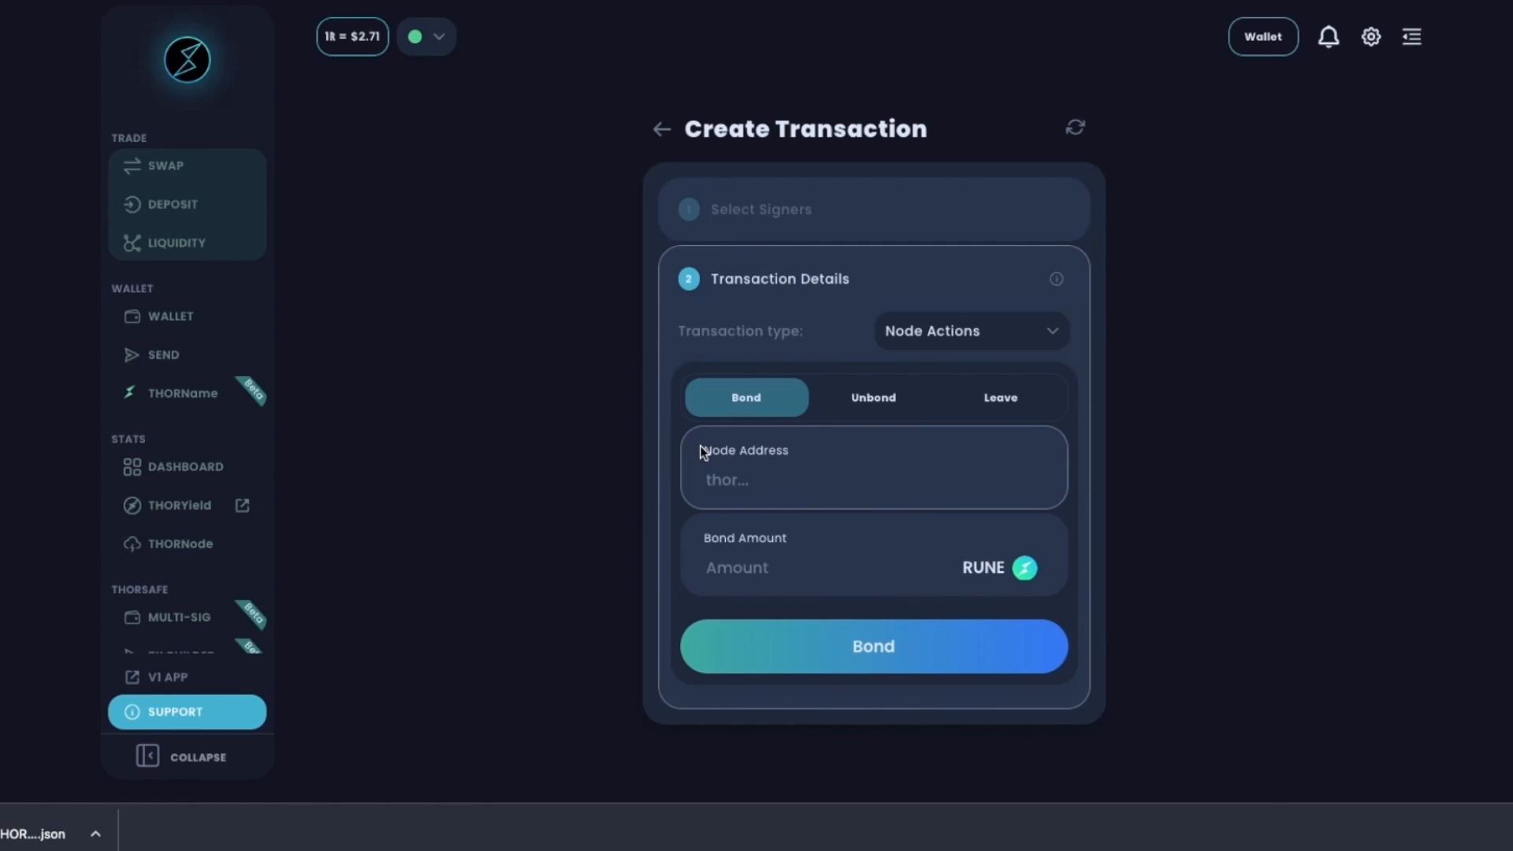
Create a Bond of 1 RUNE to the pasted node address.
left_click(800, 473)
key("ctrl+v")
left_click(731, 564)
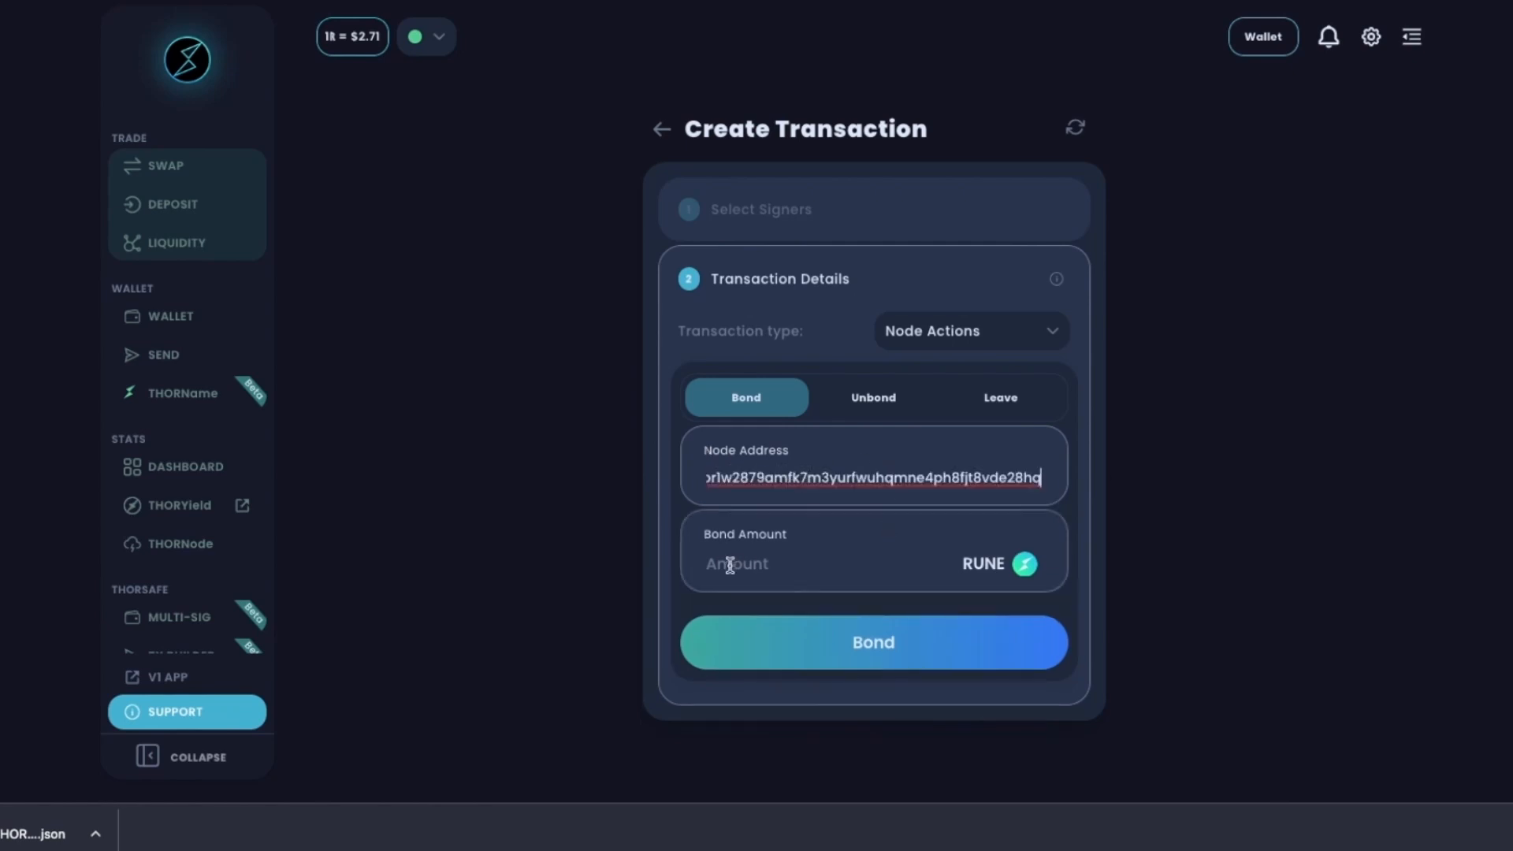
type("1")
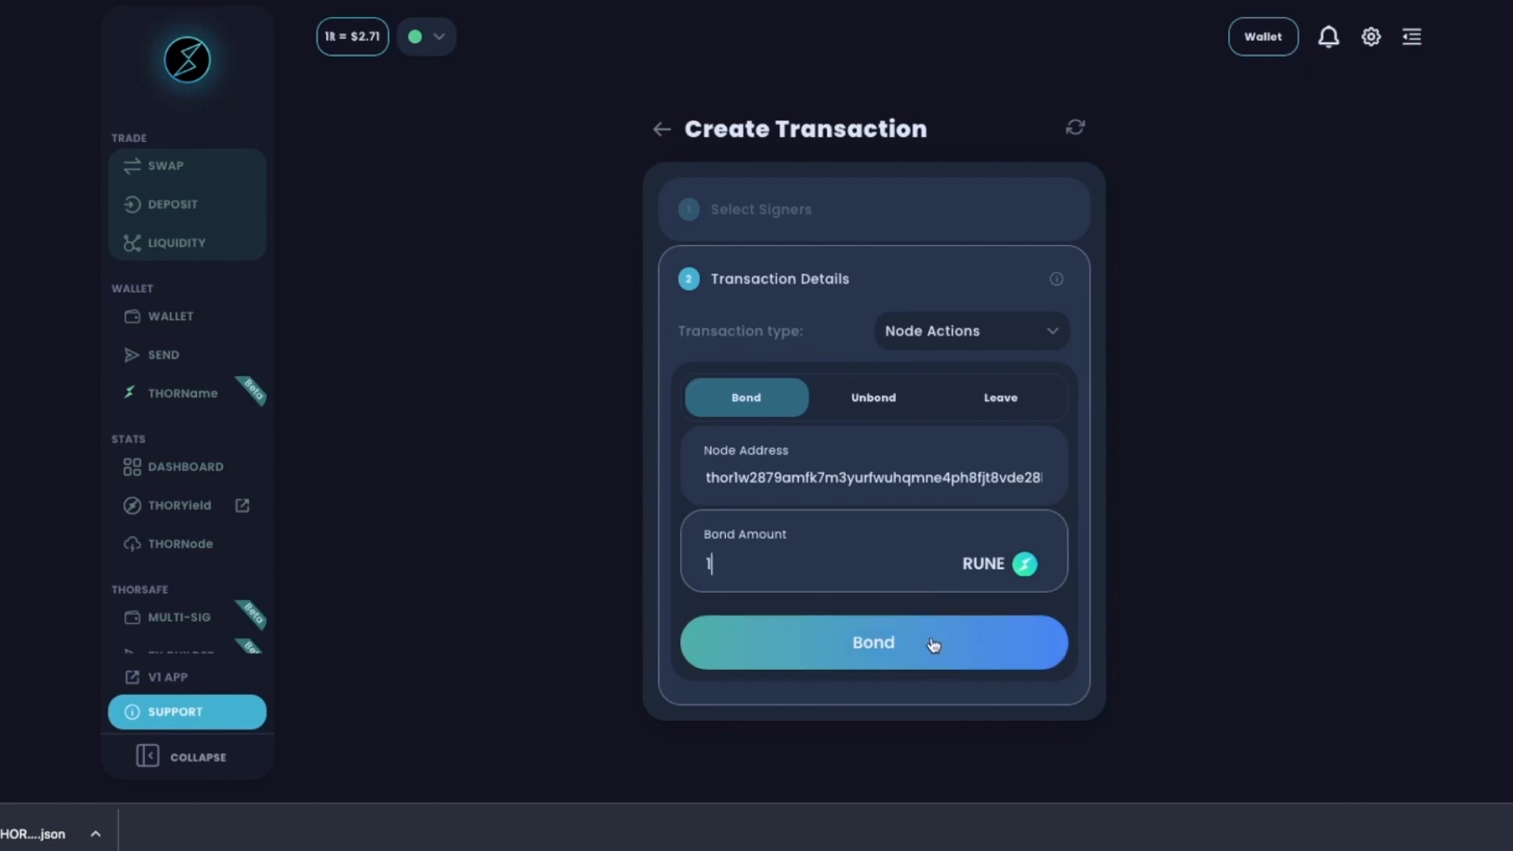
left_click(867, 652)
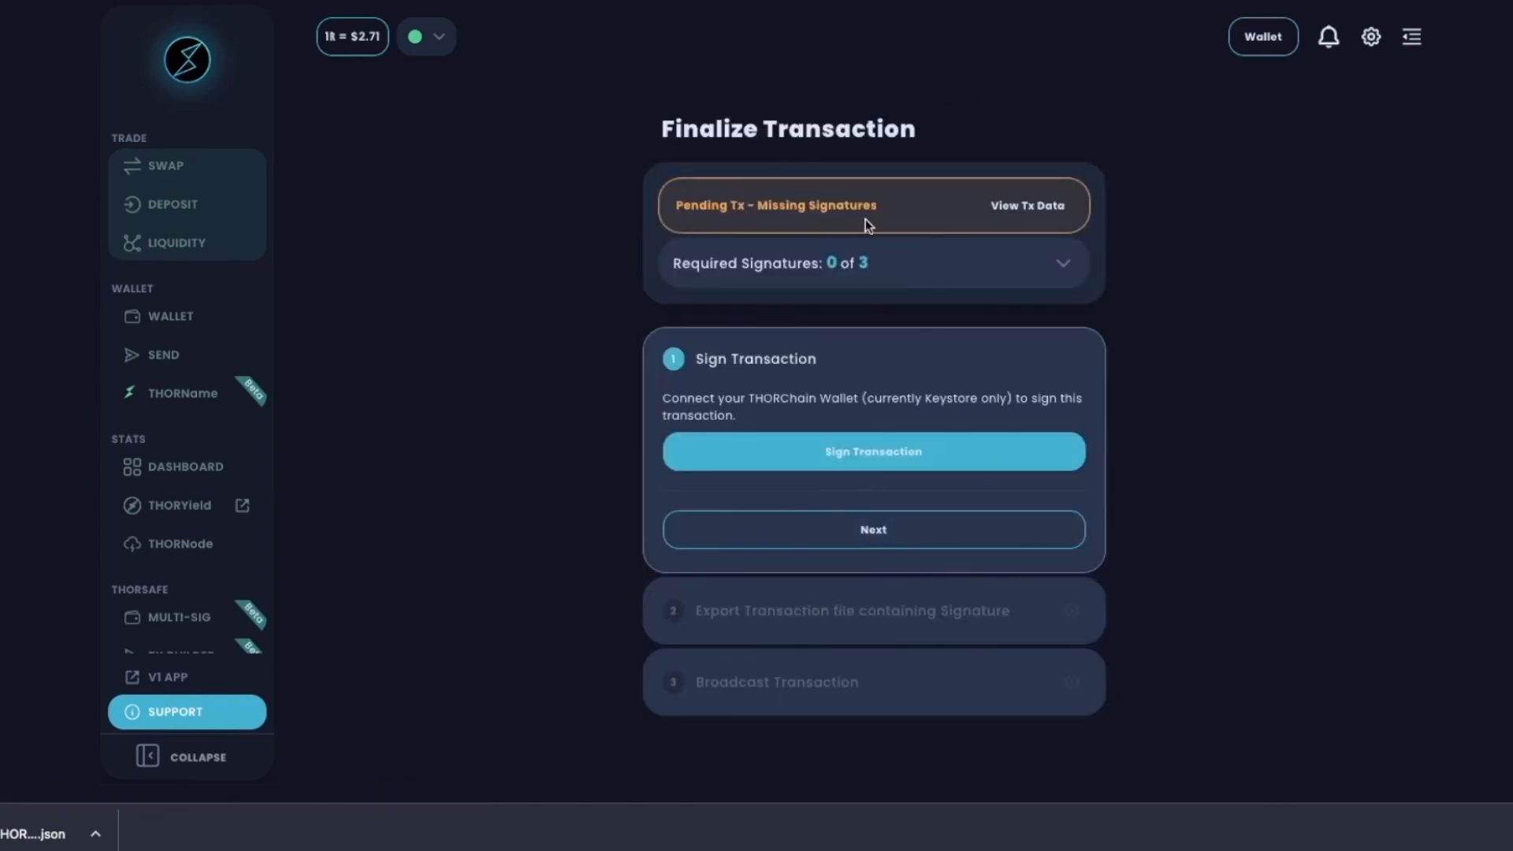
Add the first member's signature to the bond transaction.
left_click(1062, 268)
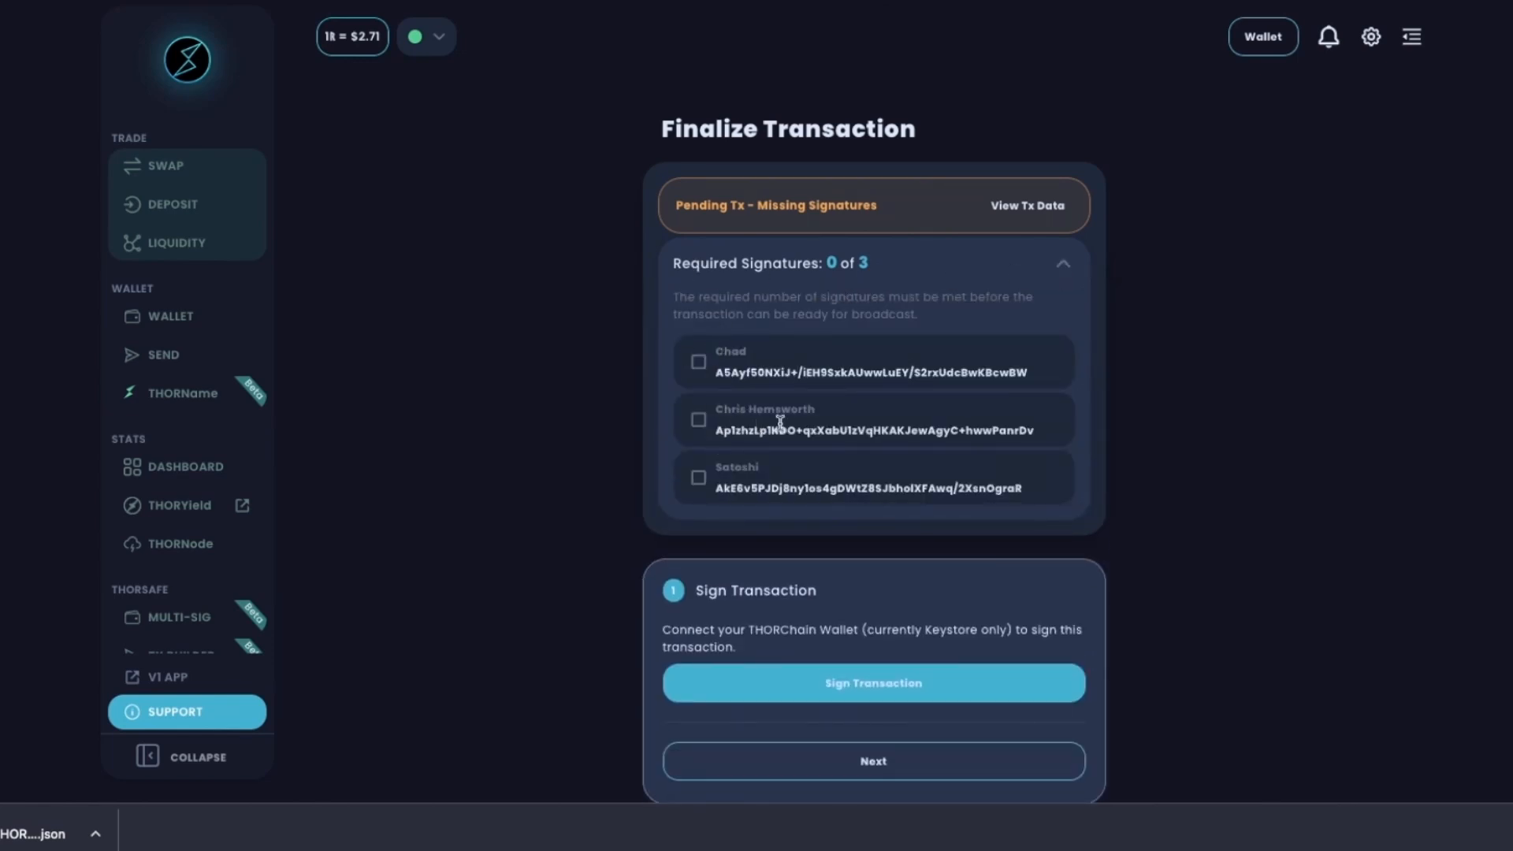
scroll(783, 359, "down", 2)
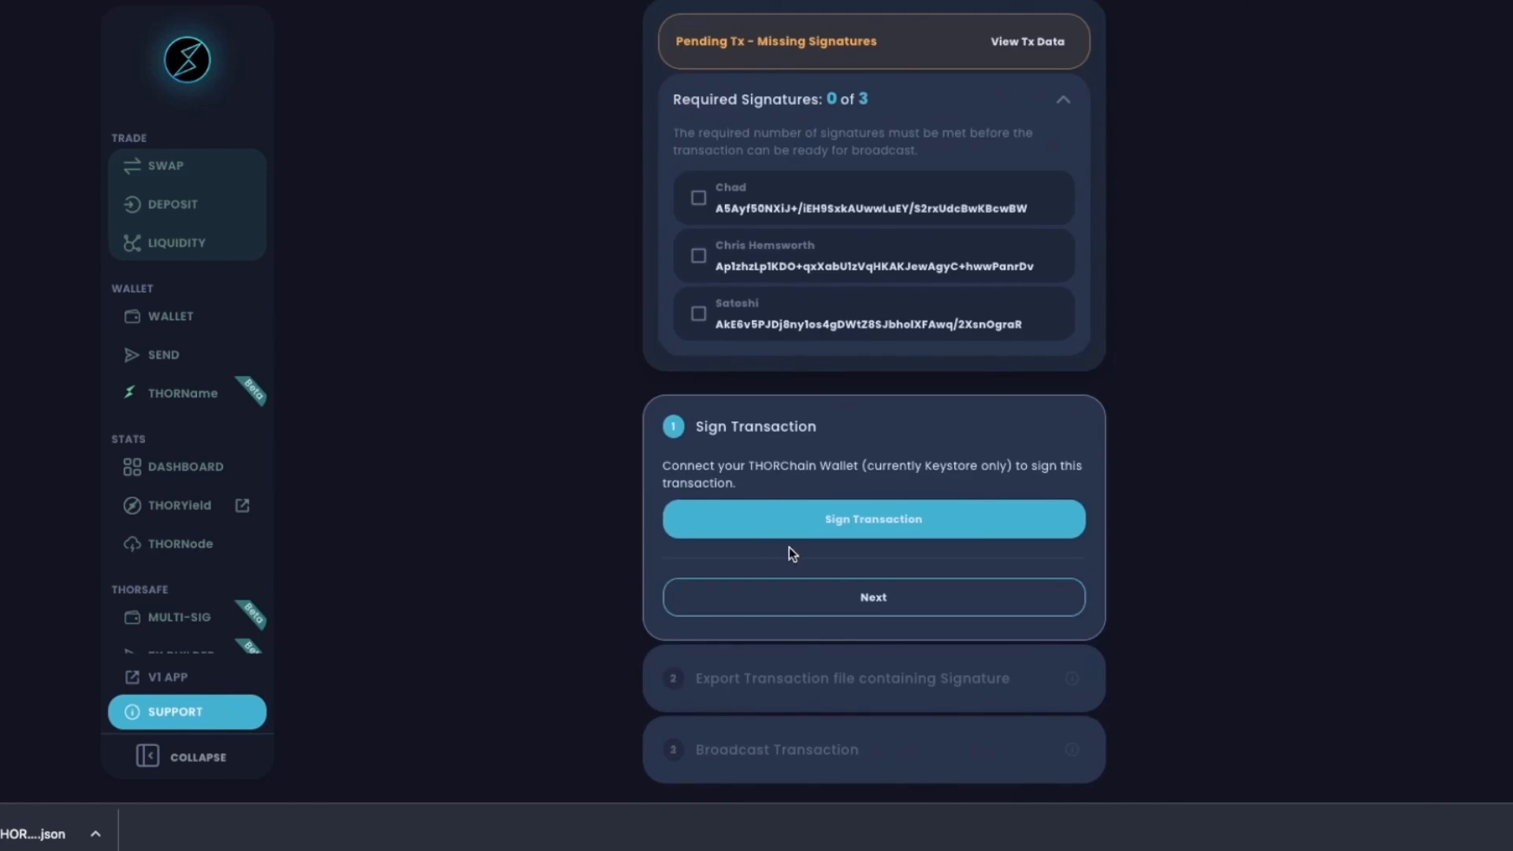
left_click(917, 523)
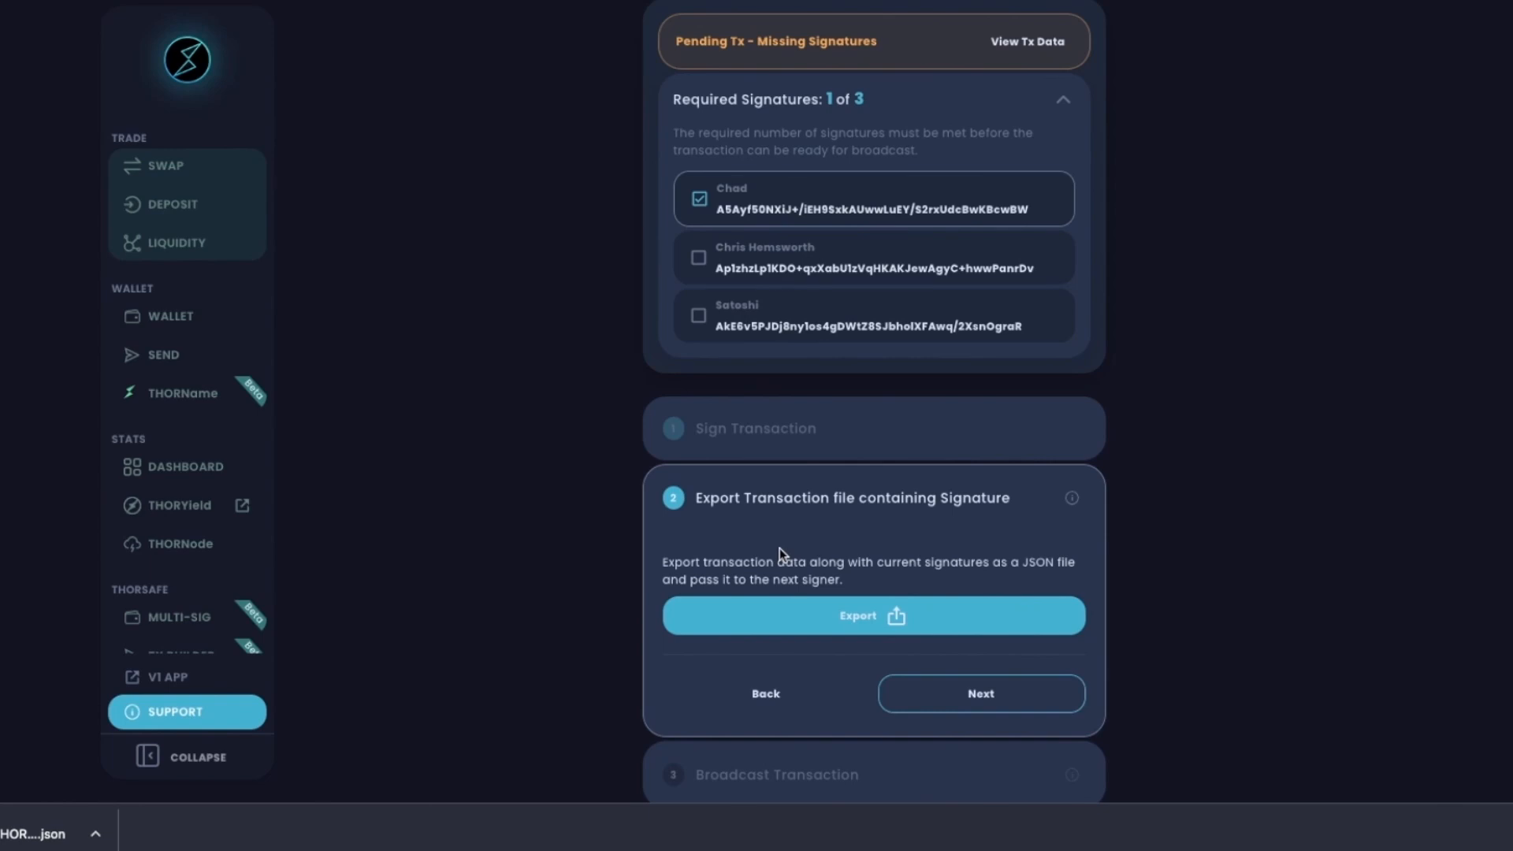
scroll(925, 506, "down", 1)
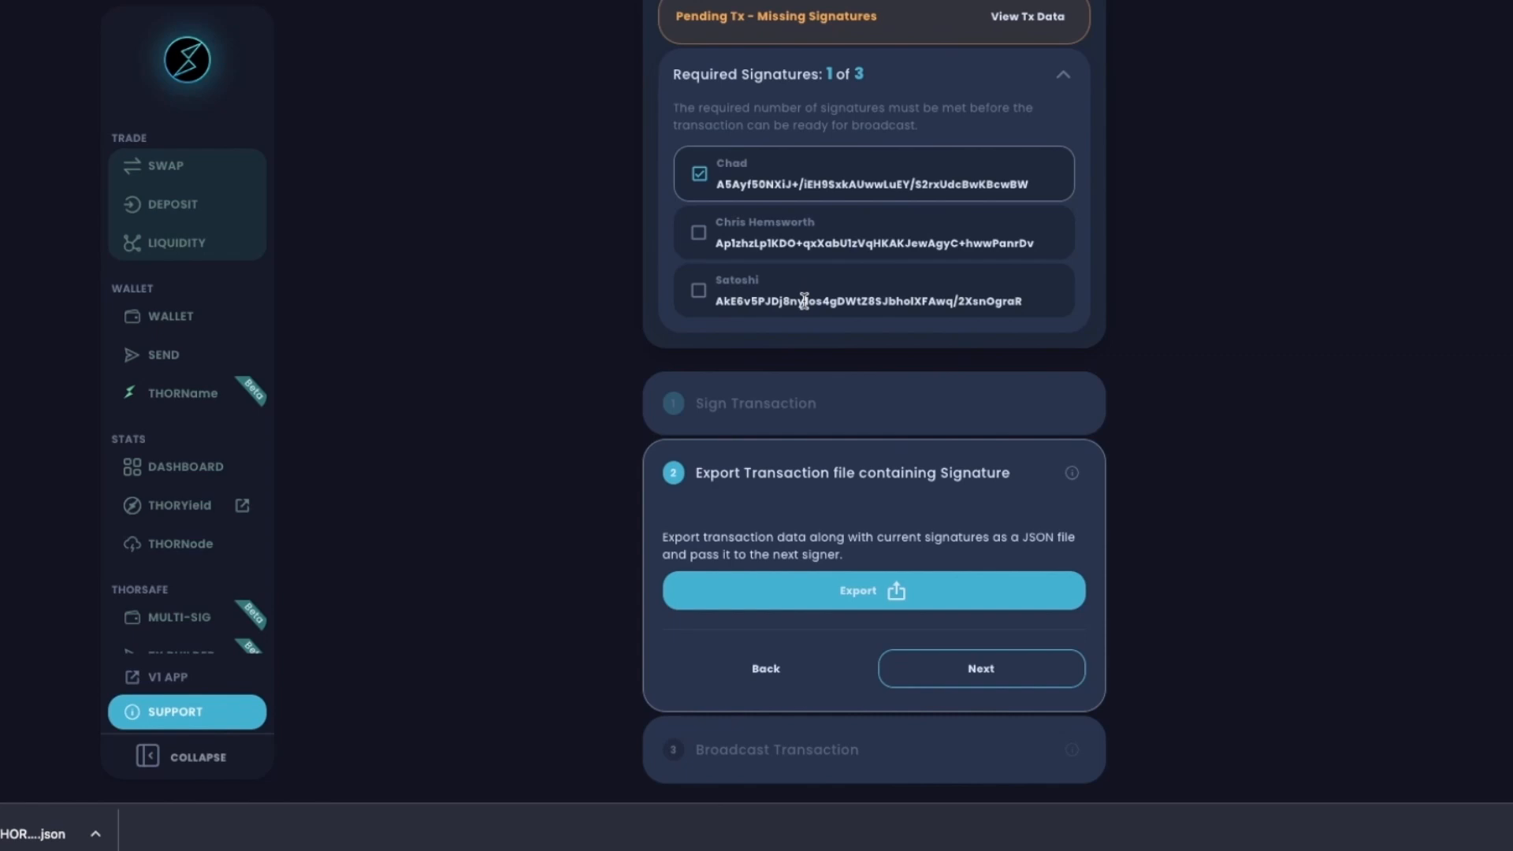
Export and save the one-signature transaction file, then return to the THORSafe Wallet page.
left_click(835, 583)
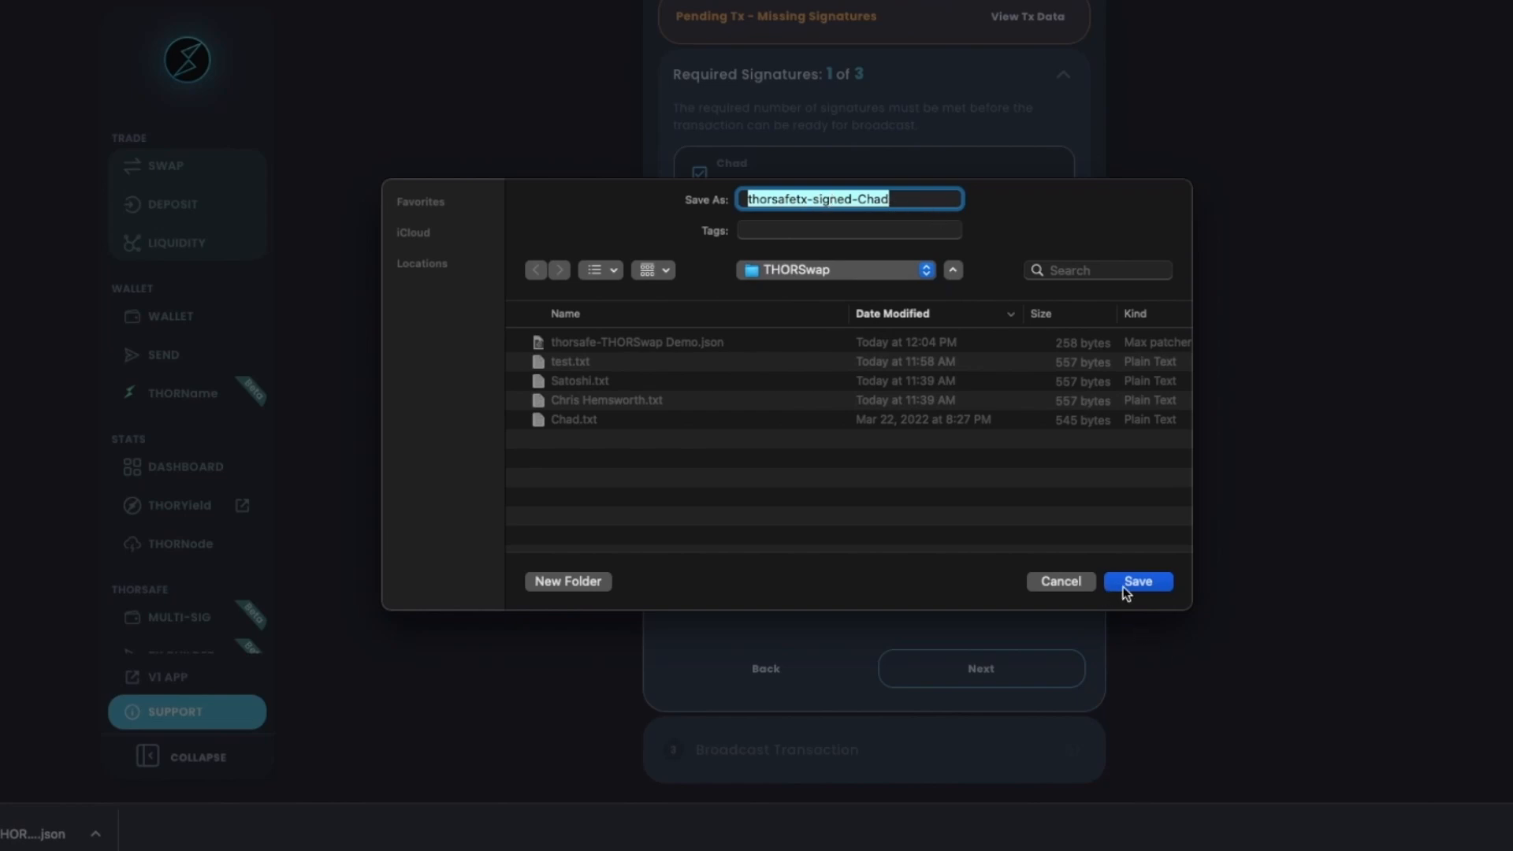
left_click(1149, 589)
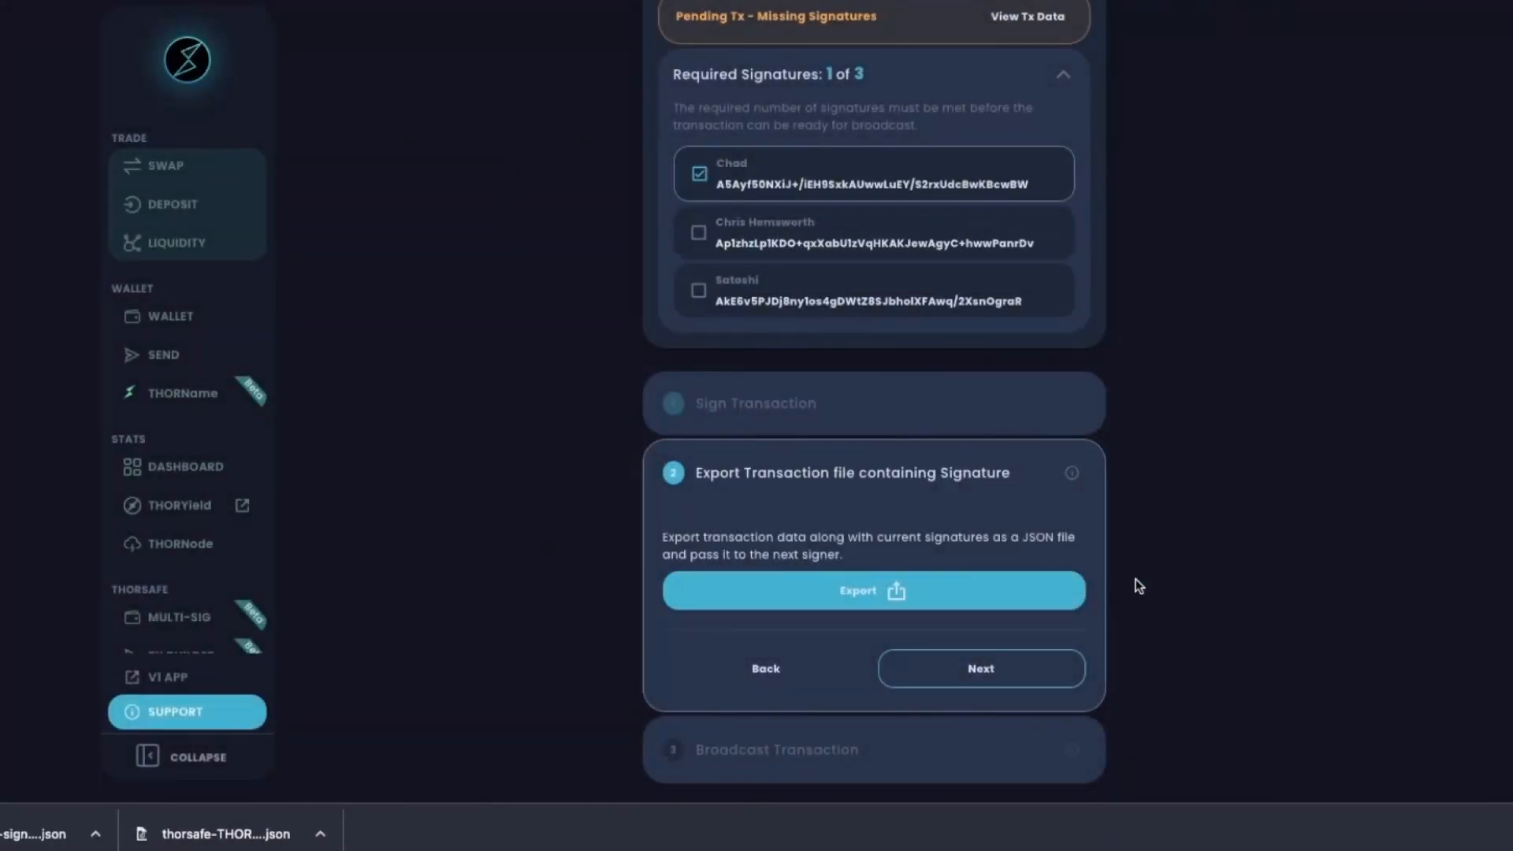
left_click(971, 665)
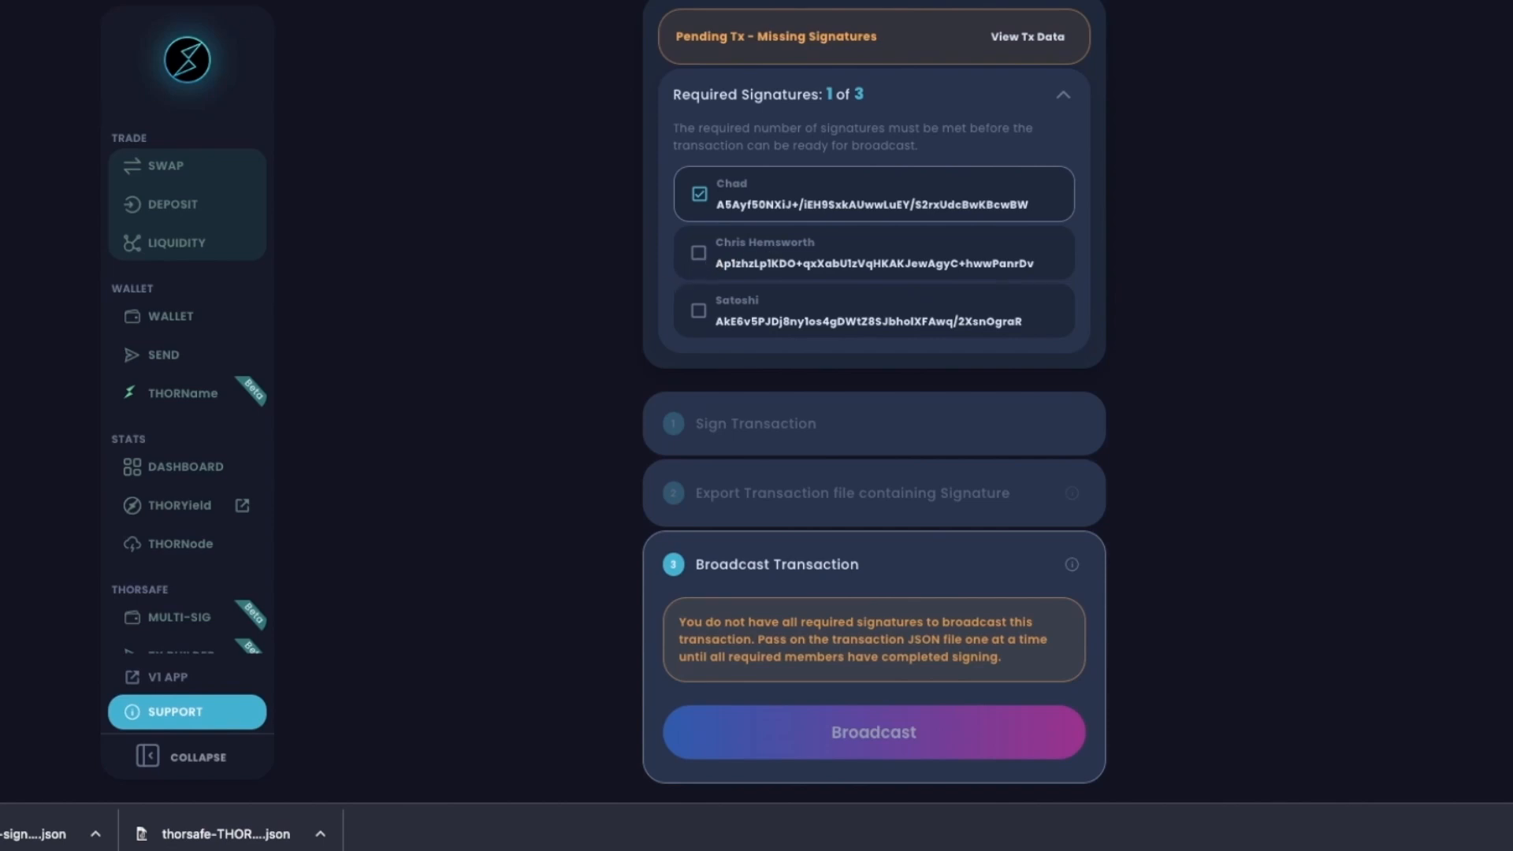
left_click(178, 617)
scroll(888, 309, "down", 1)
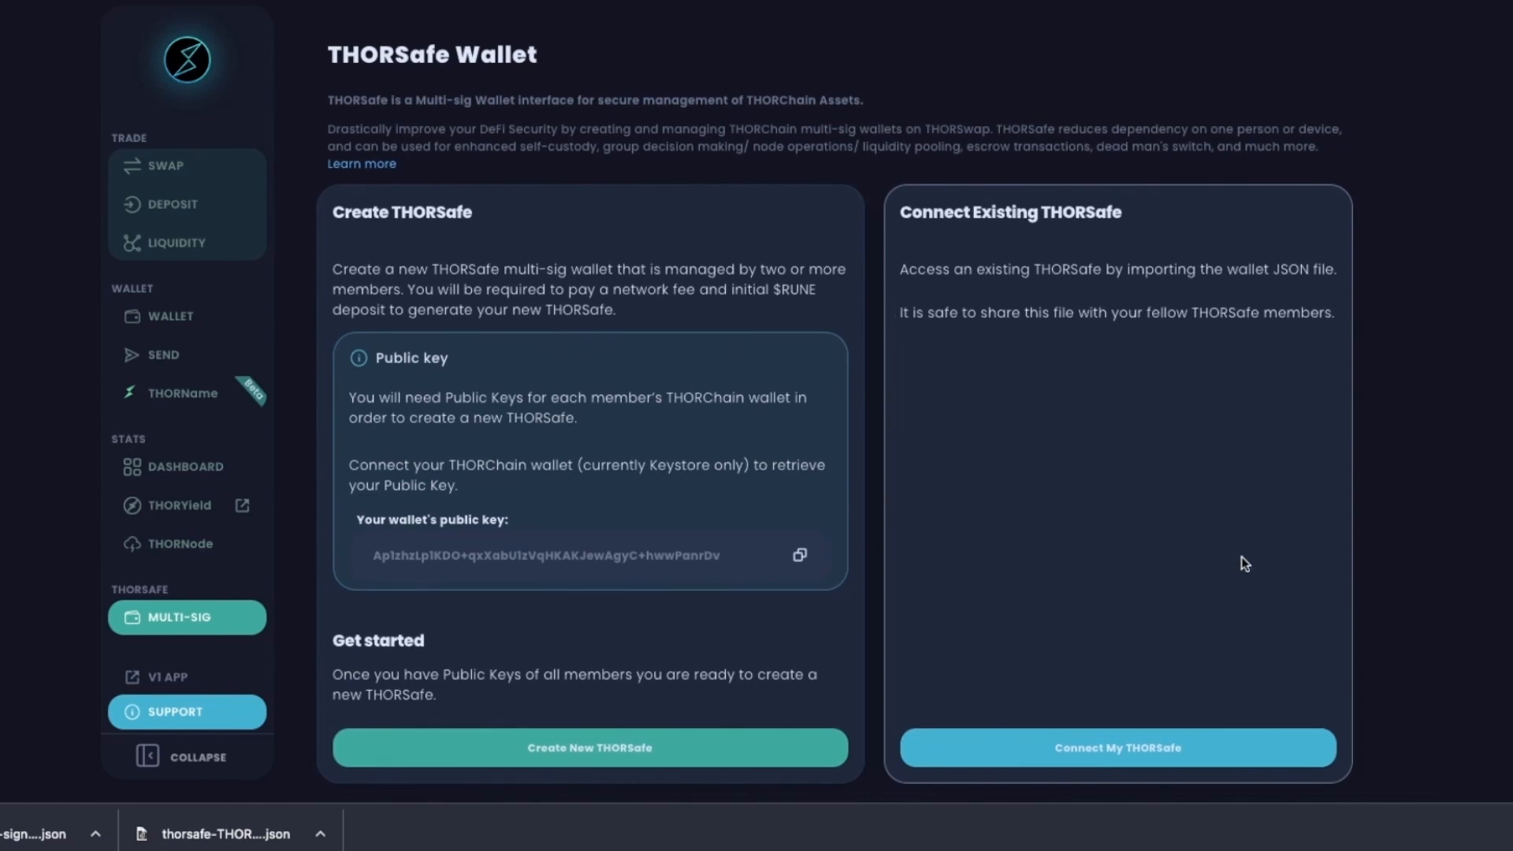
Connect the THORSafe wallet from thorsafe-THORSwap Demo.json.
left_click(1121, 755)
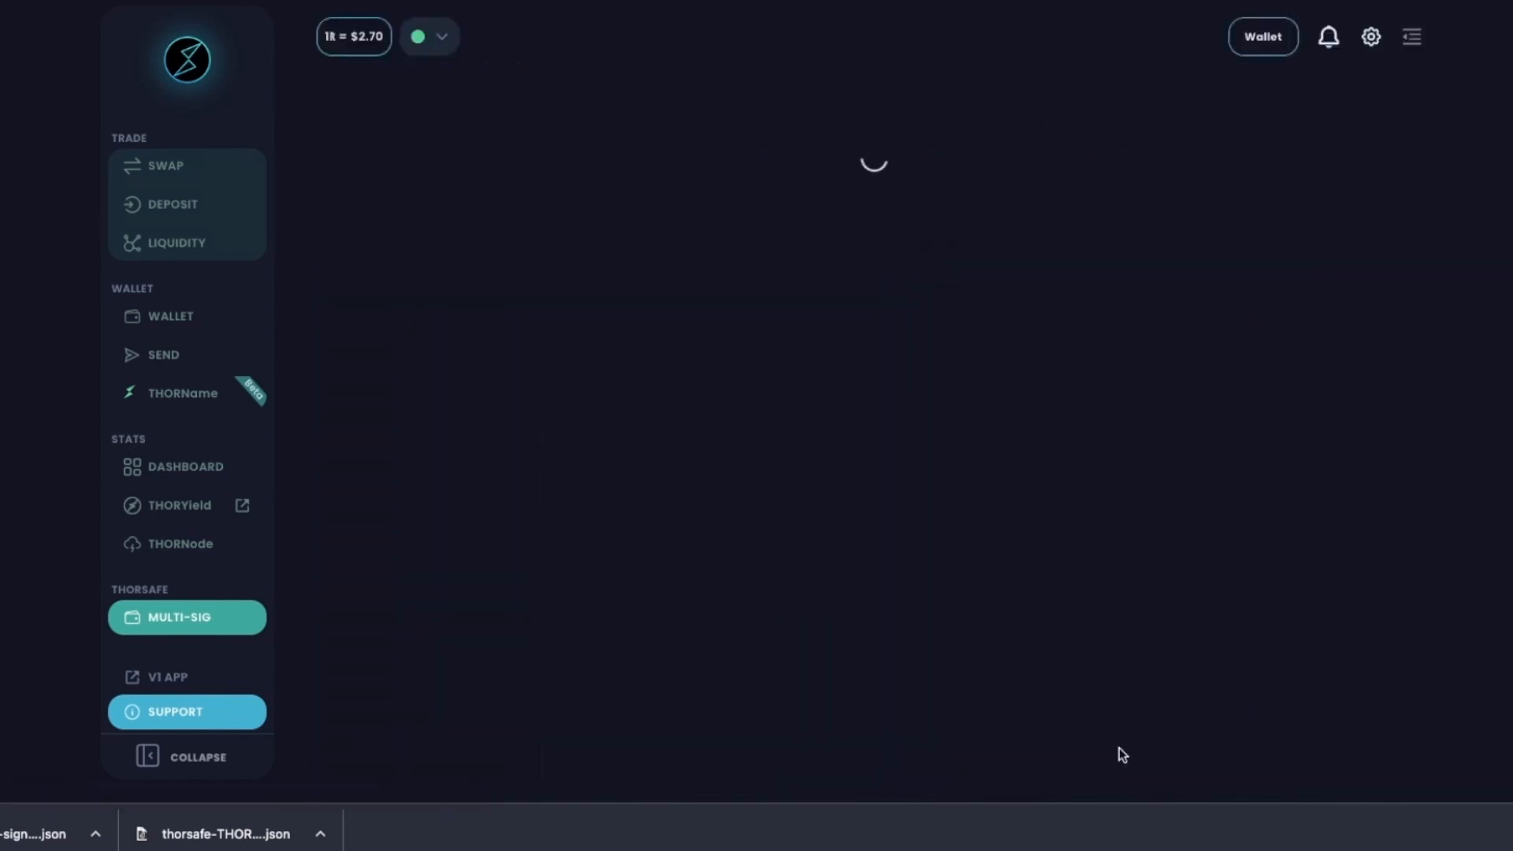
left_click(794, 272)
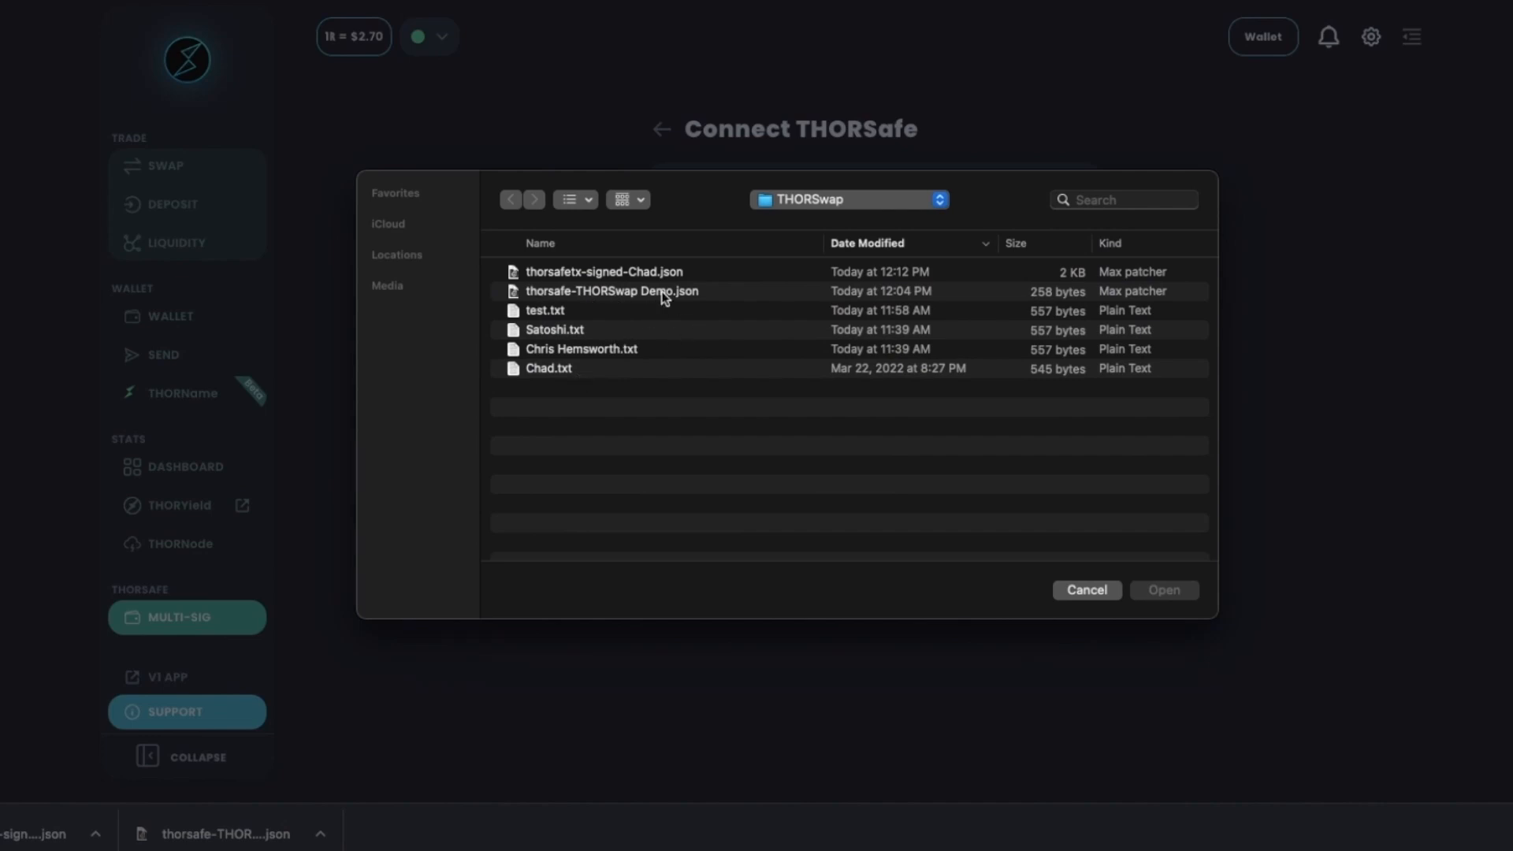
double_click(664, 297)
left_click(771, 361)
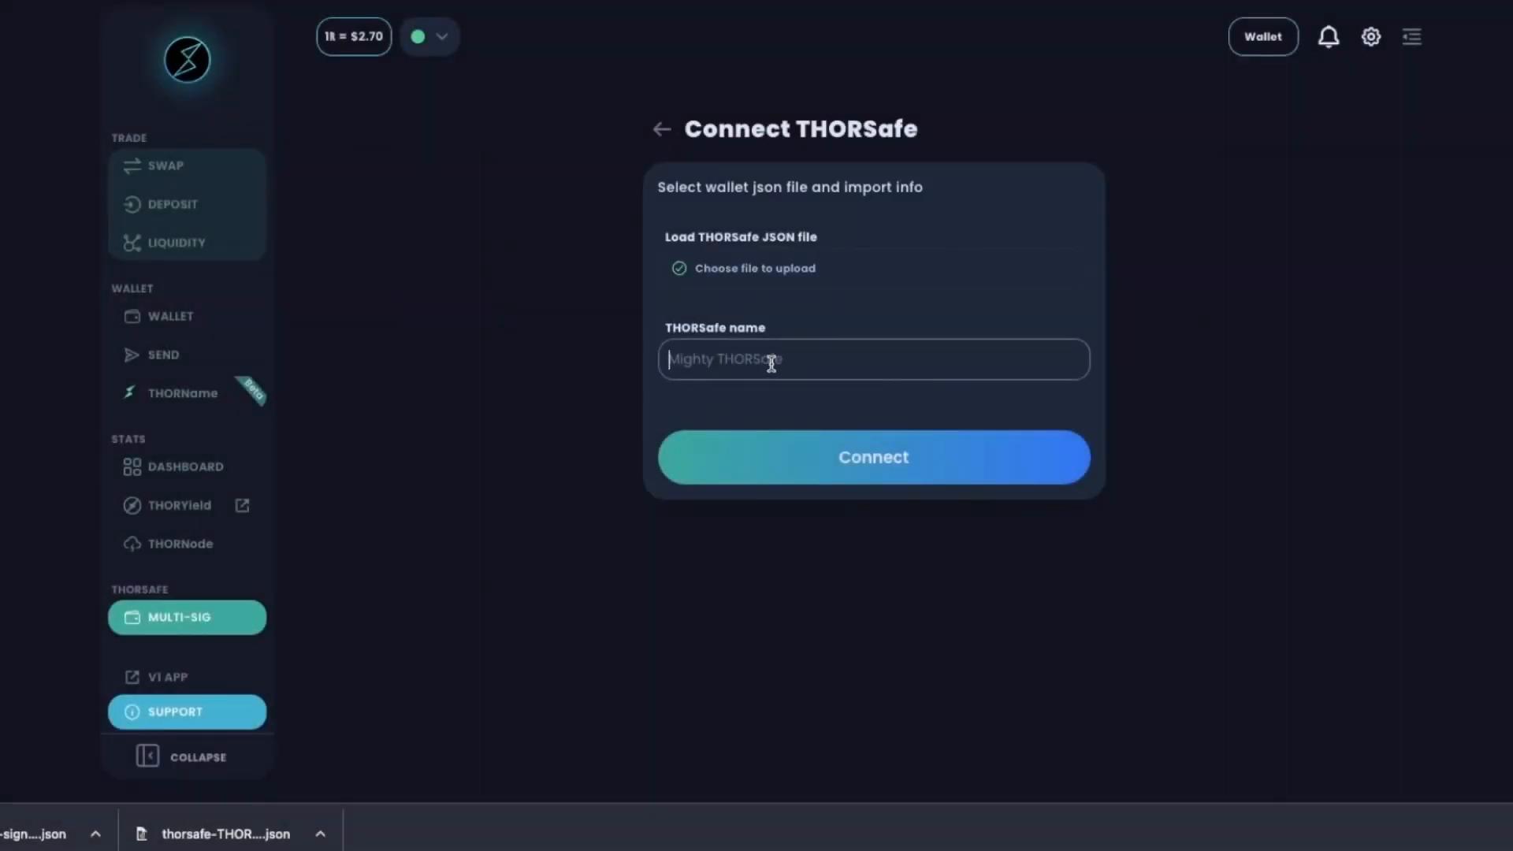
left_click(896, 466)
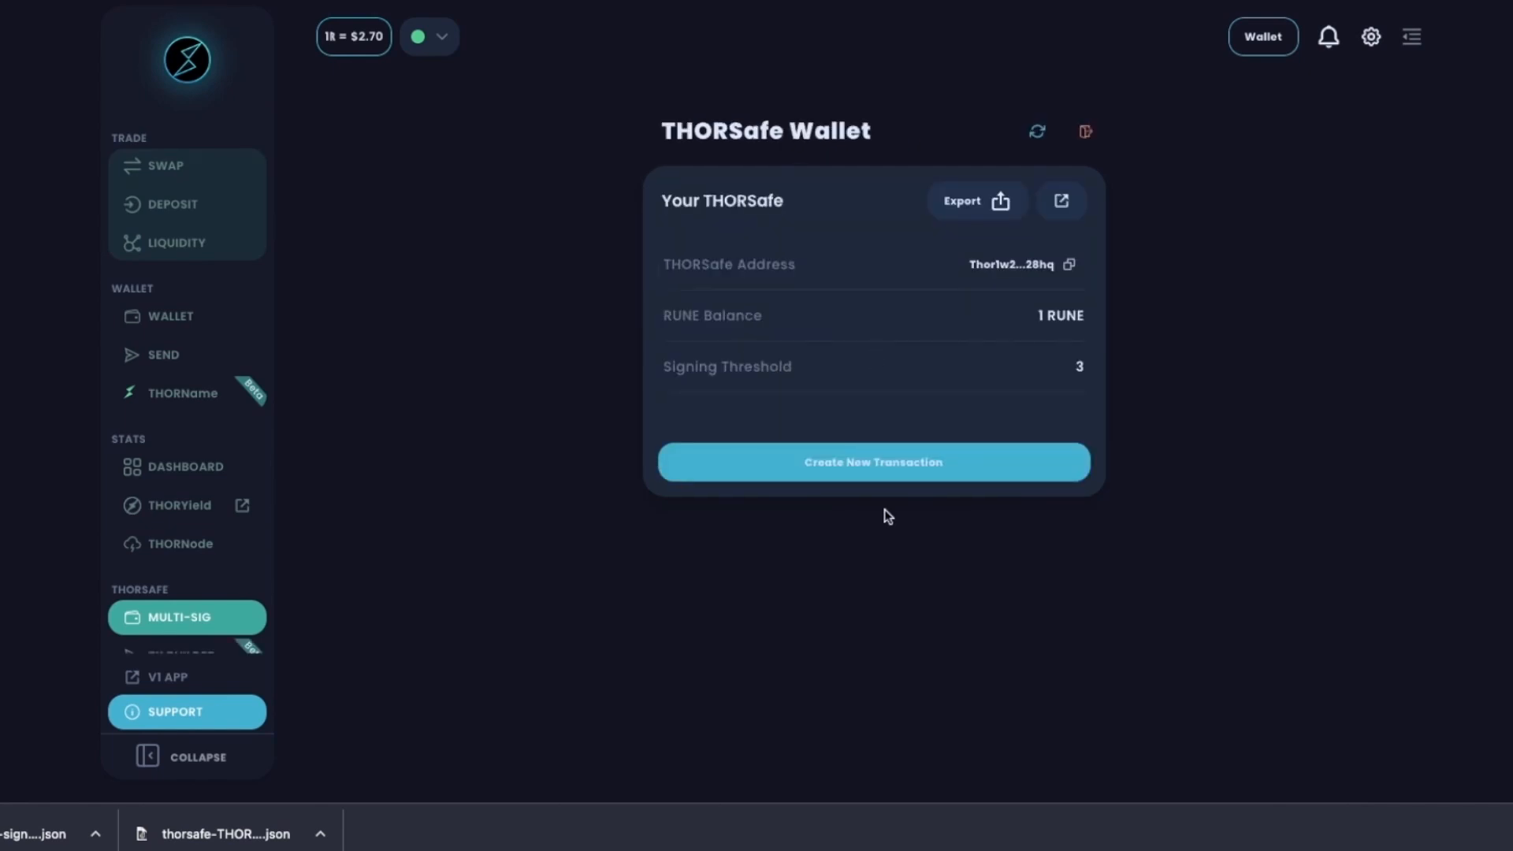
Import the transaction file signed by the first member.
left_click(866, 473)
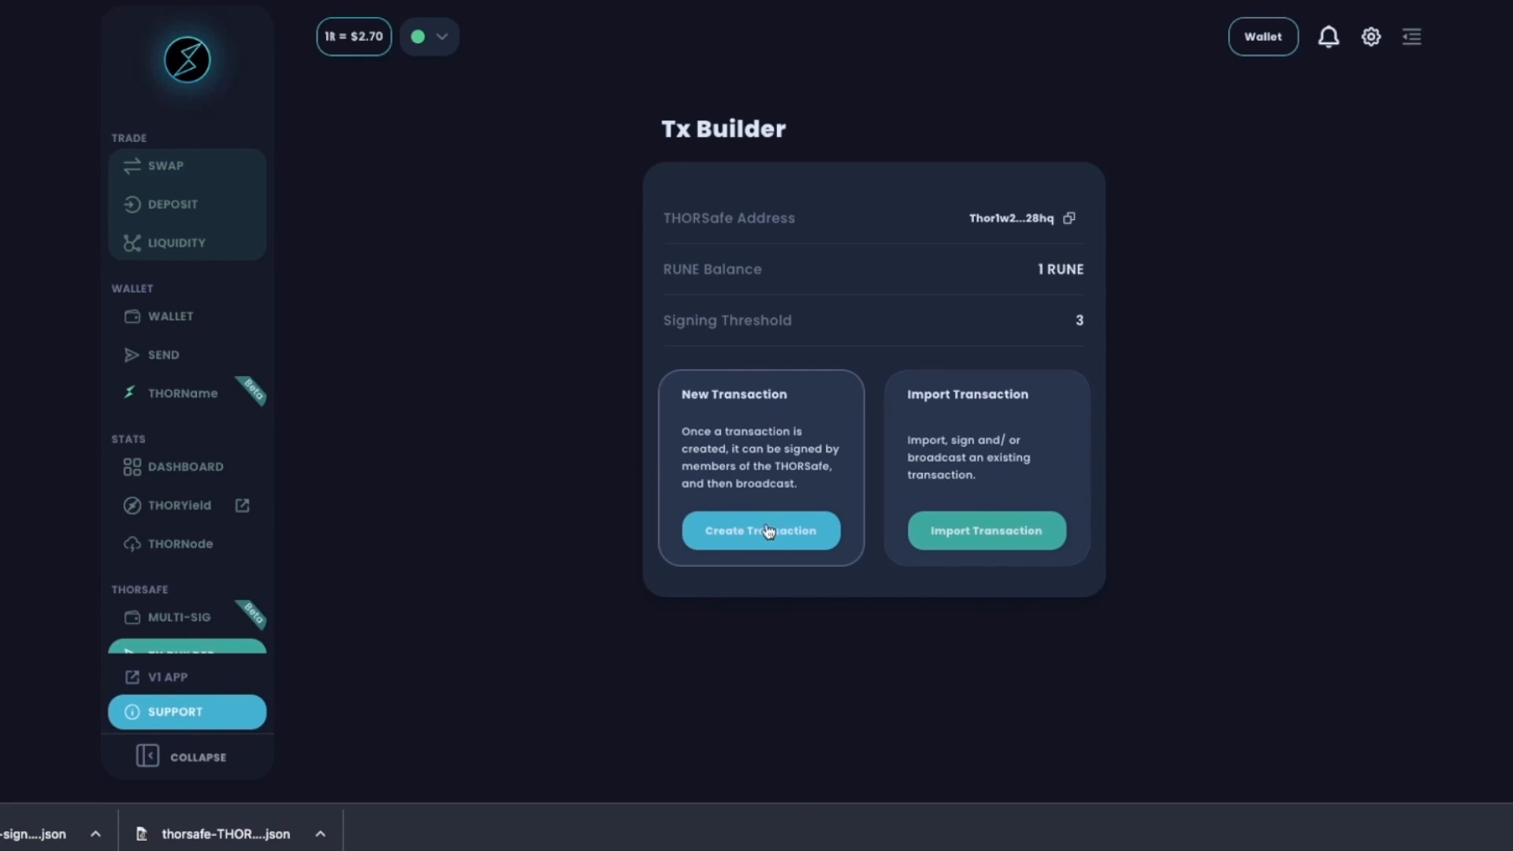
left_click(997, 542)
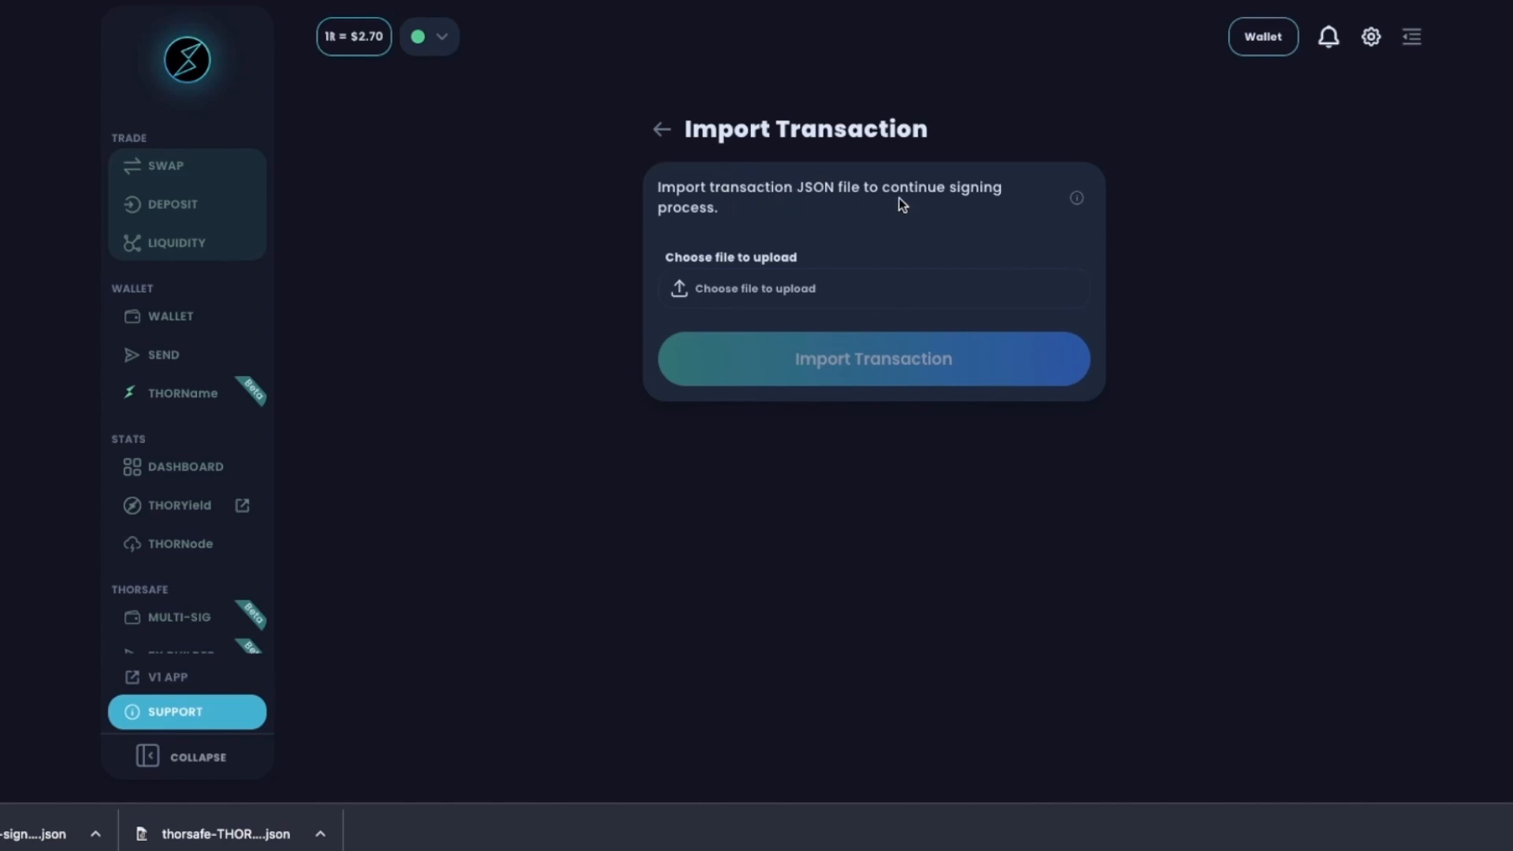
left_click(803, 286)
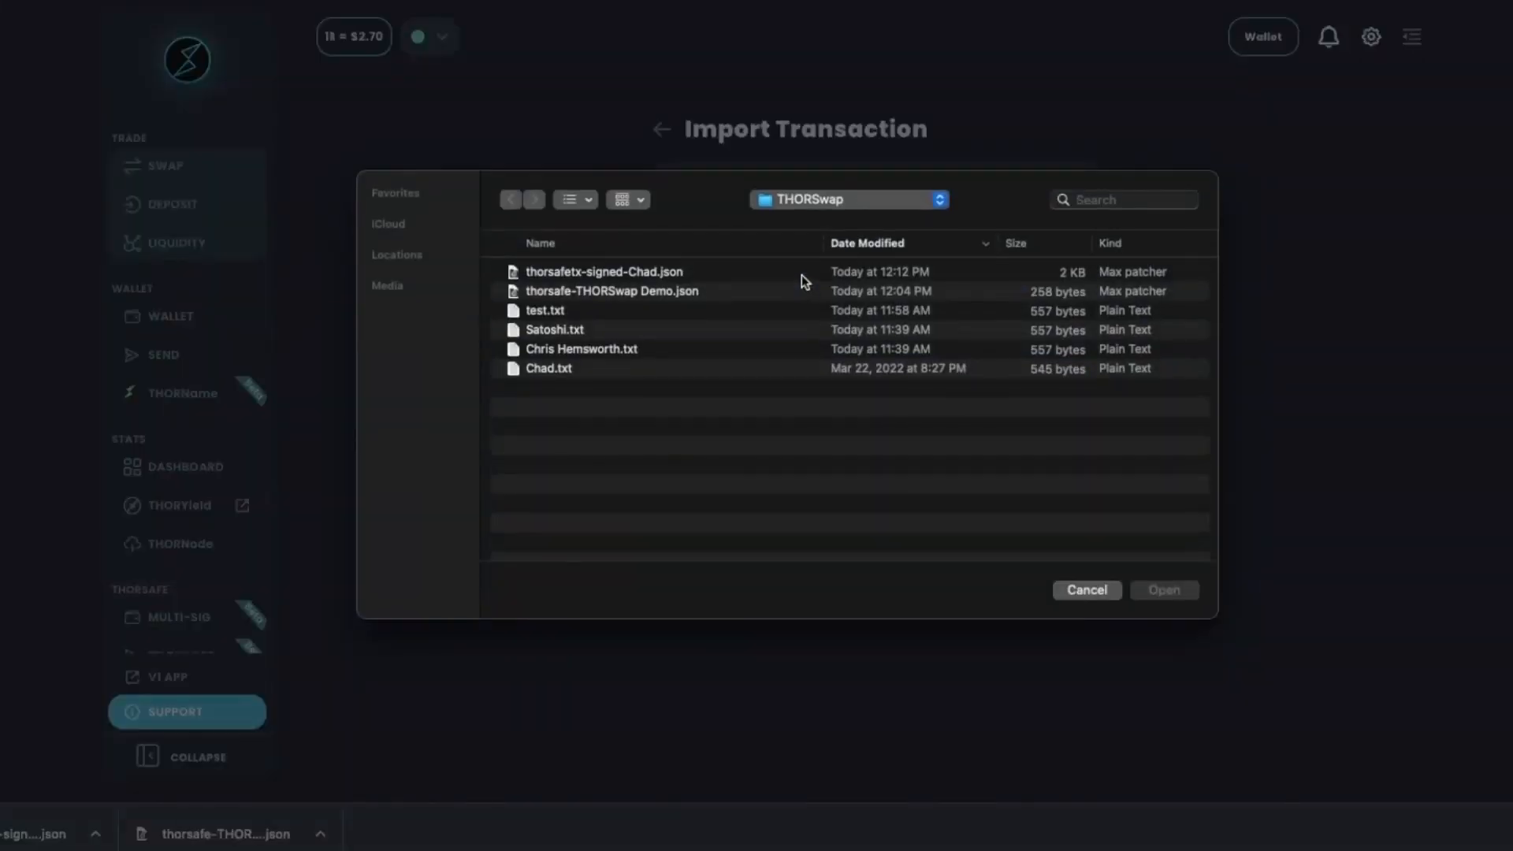
double_click(617, 271)
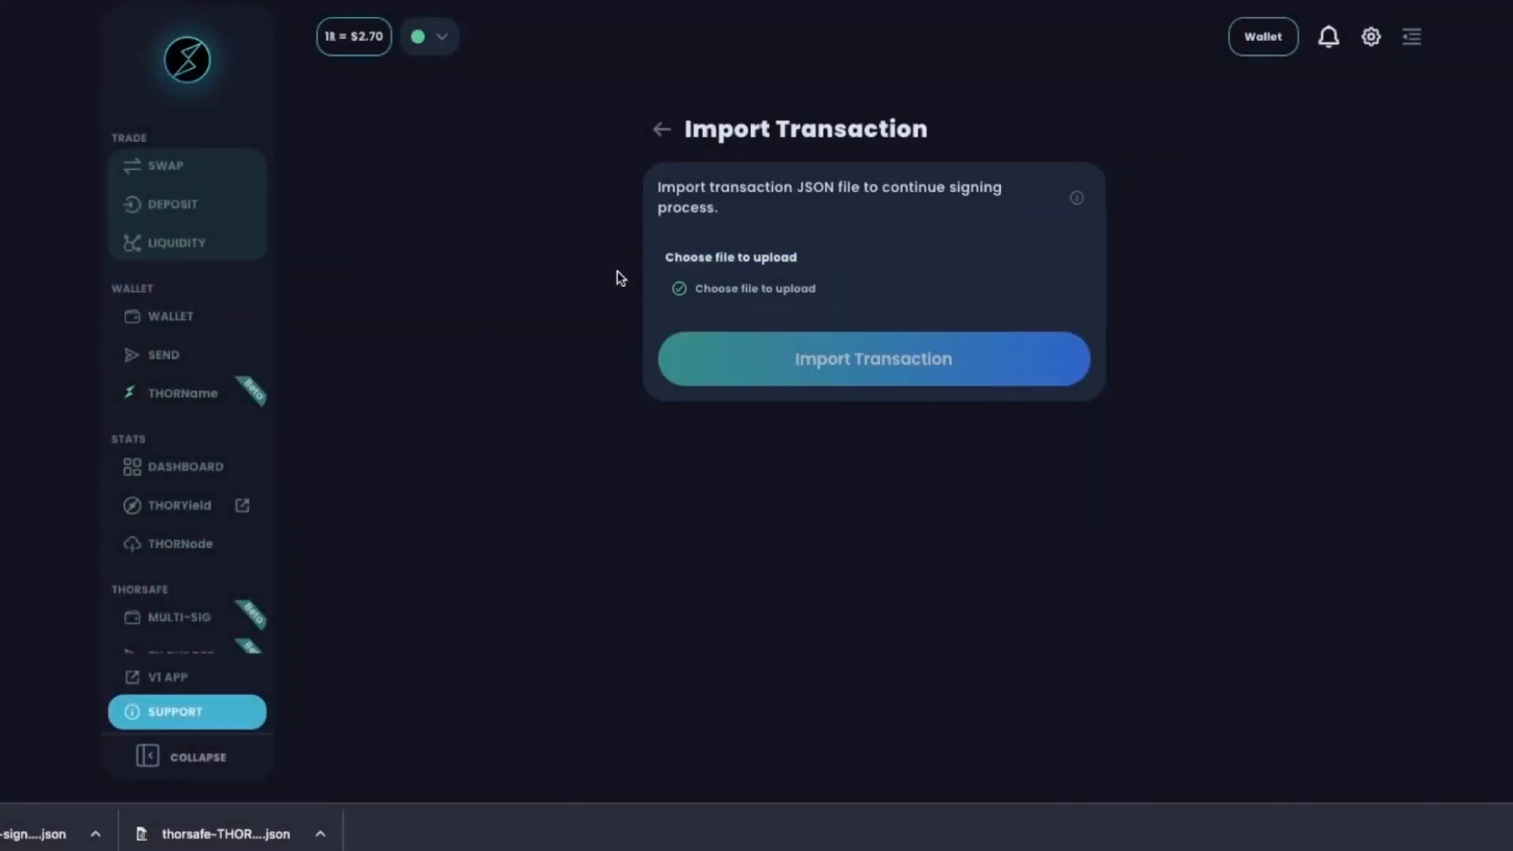
left_click(876, 370)
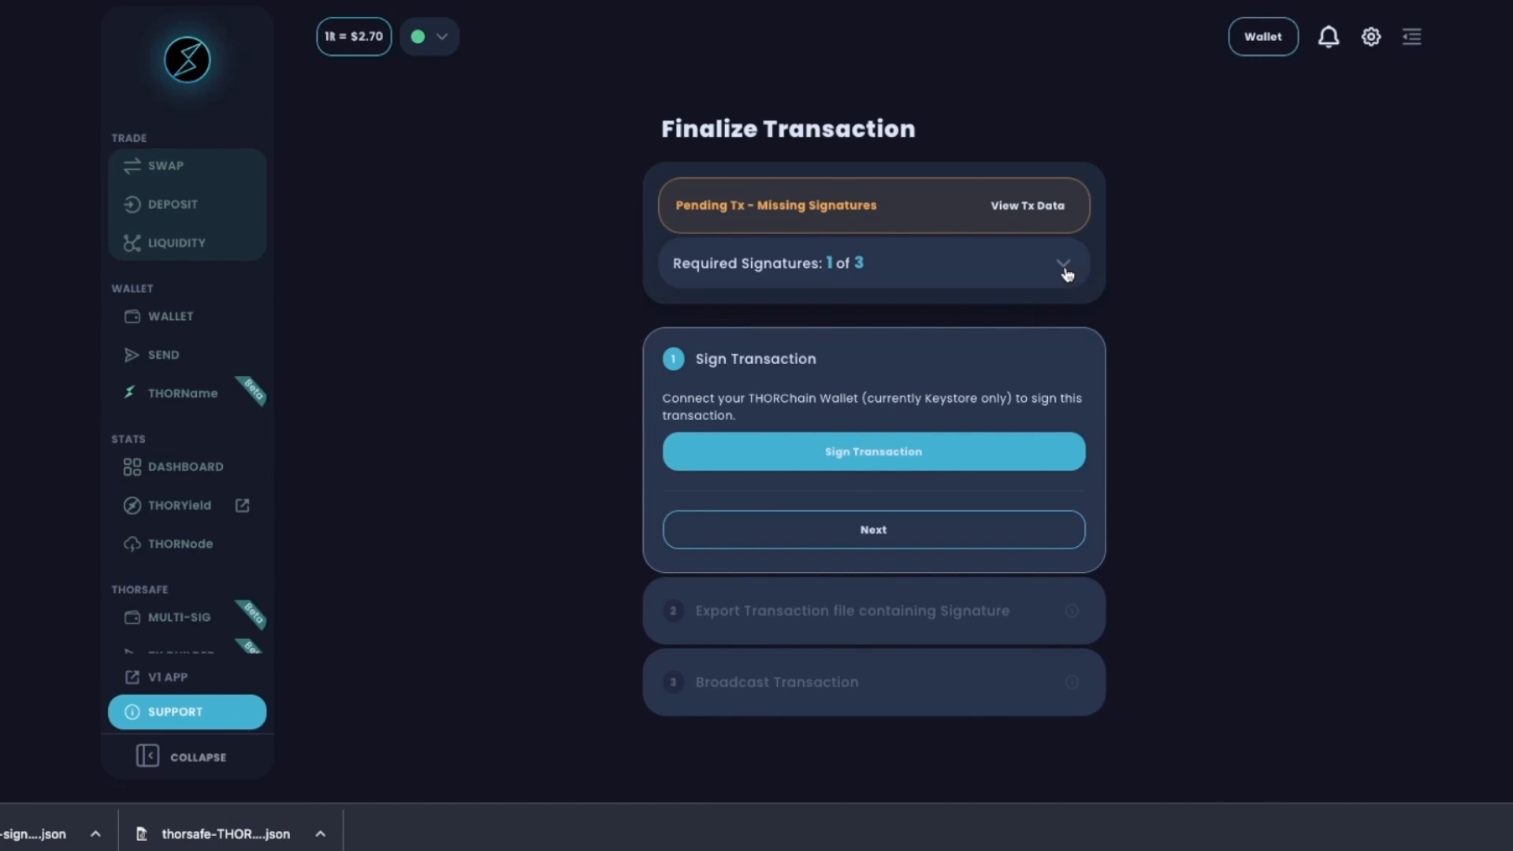
Check the required signers and add the second member's signature, reaching 2 of 3.
left_click(1065, 265)
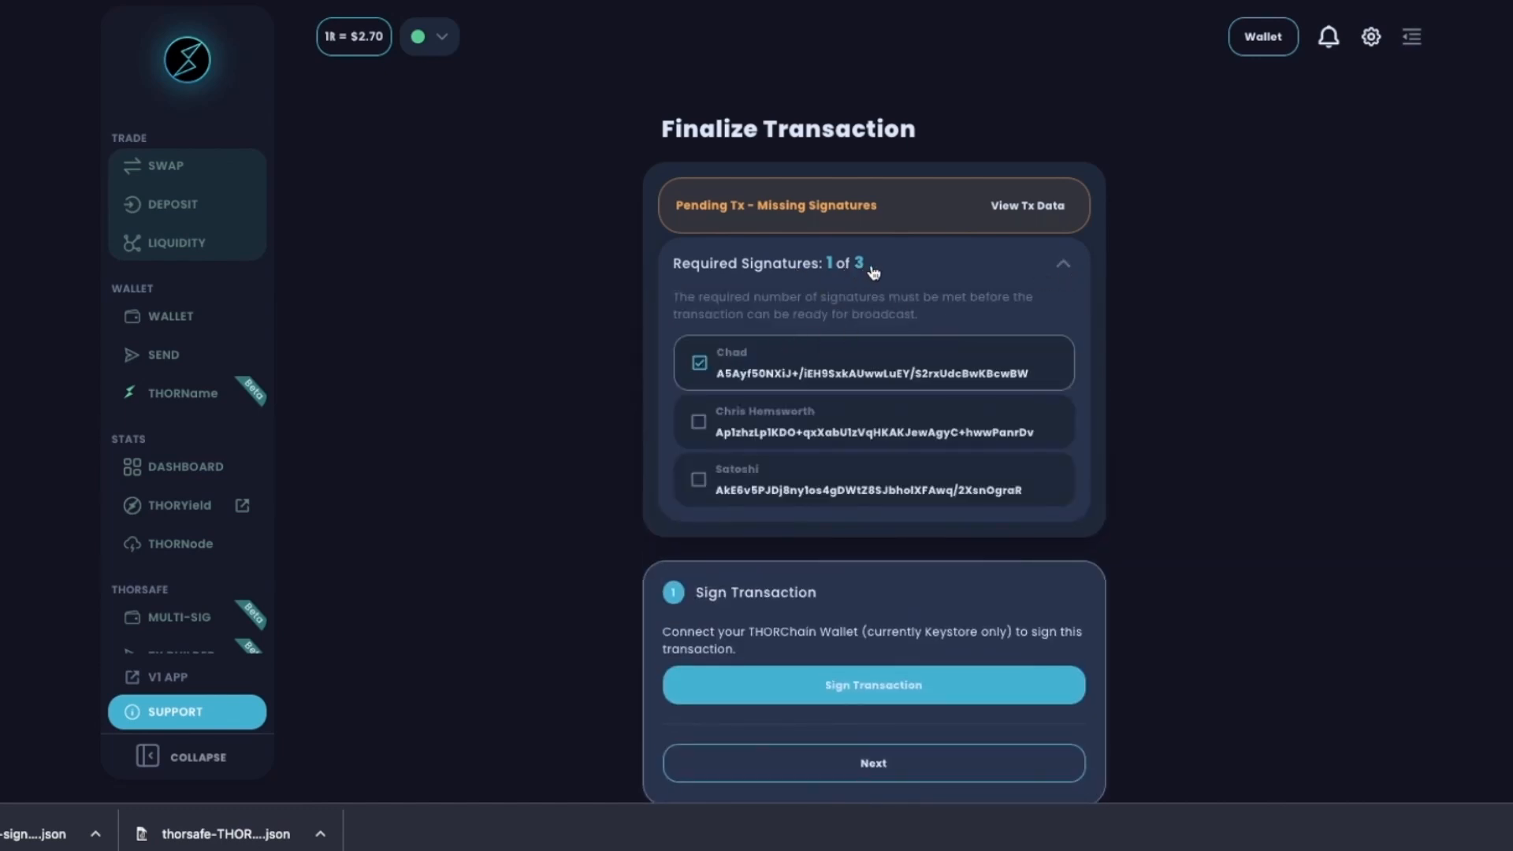
scroll(884, 621, "down", 1)
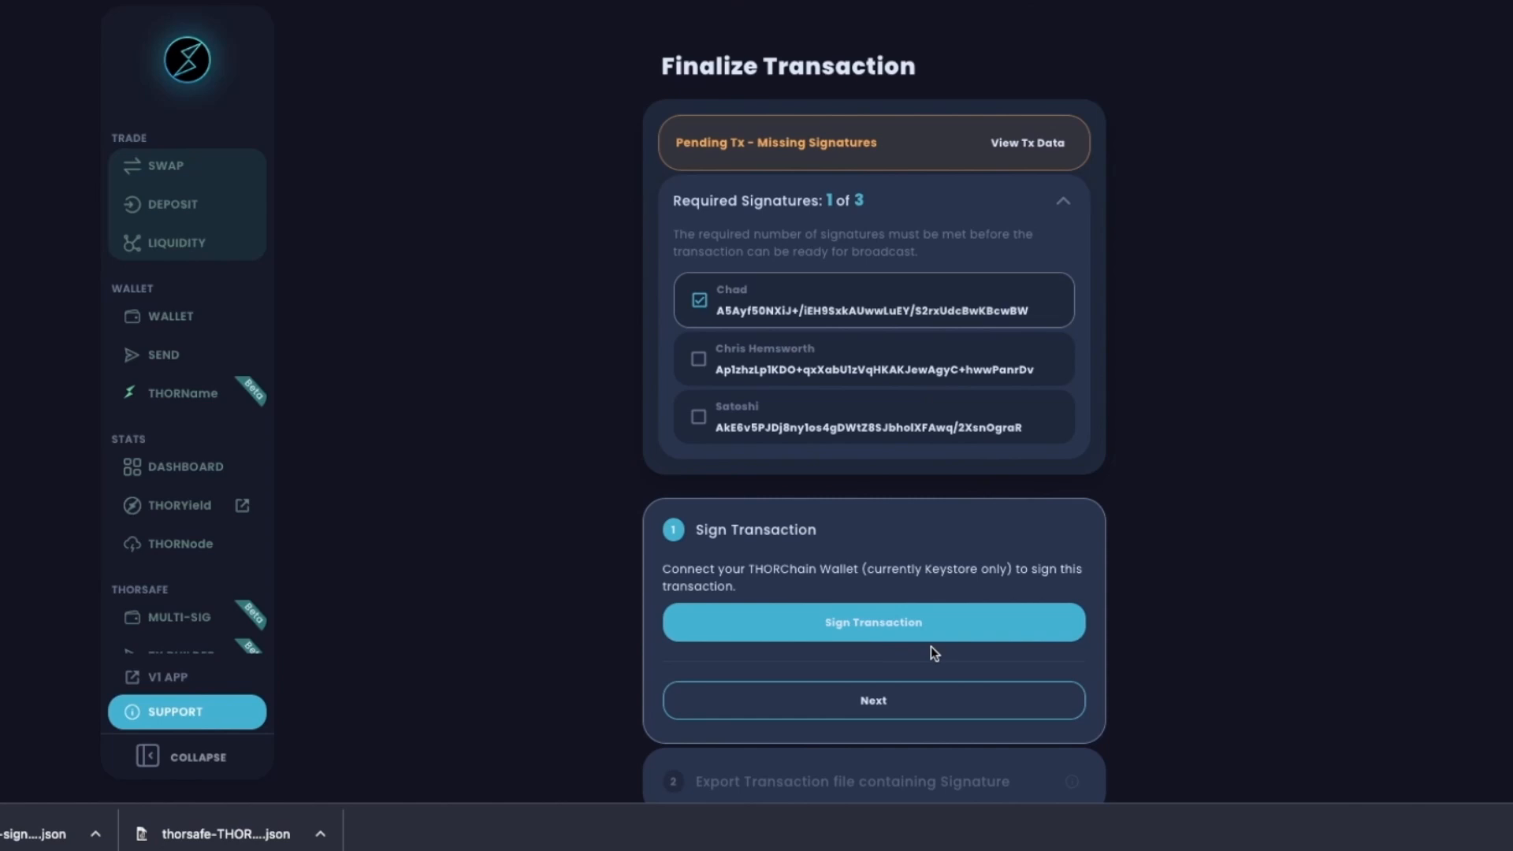
scroll(930, 647, "down", 1)
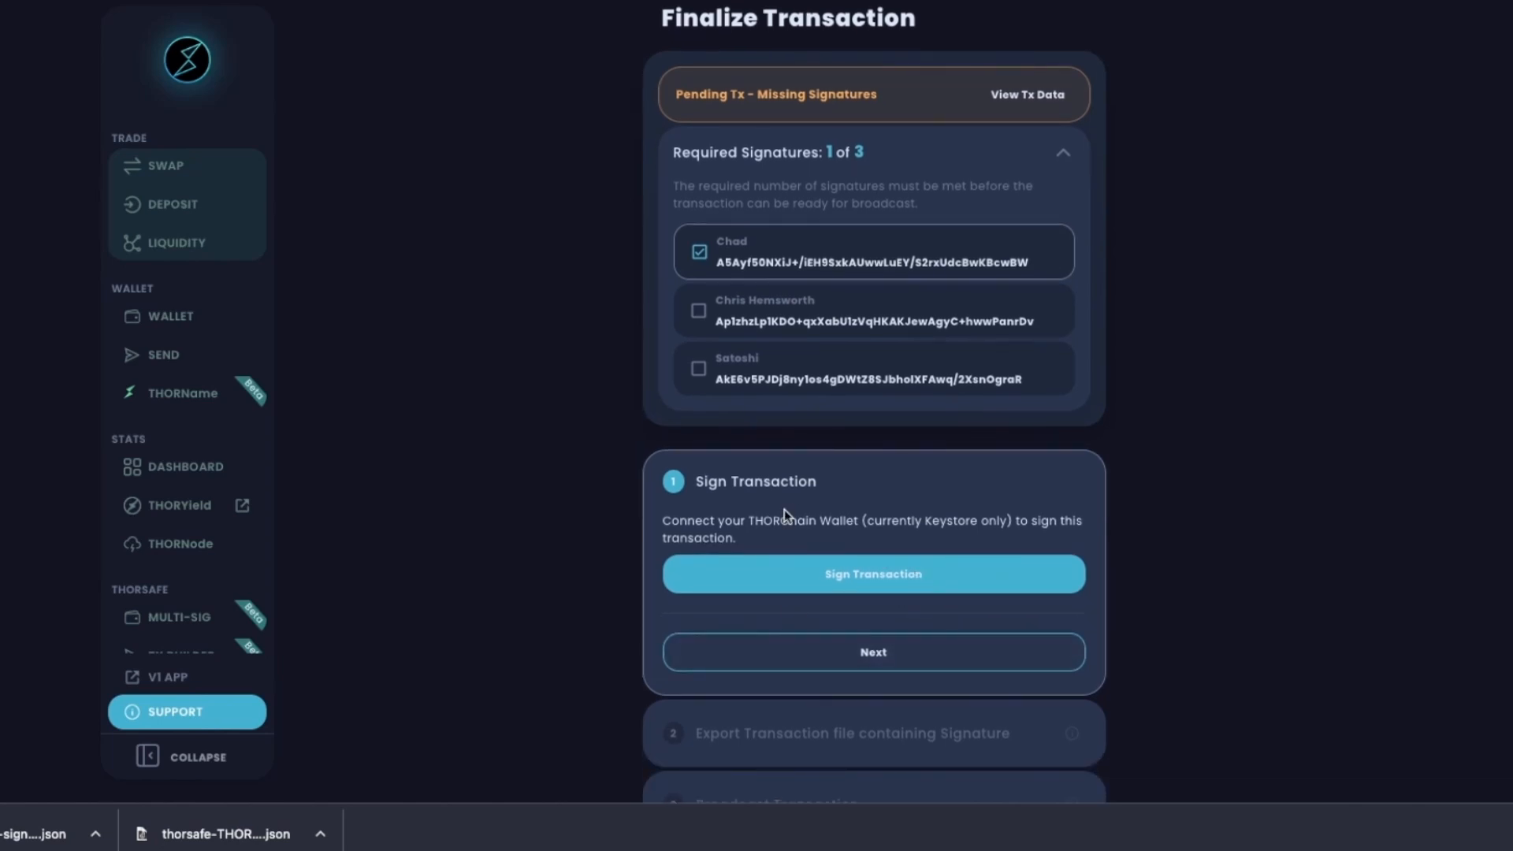
left_click(865, 578)
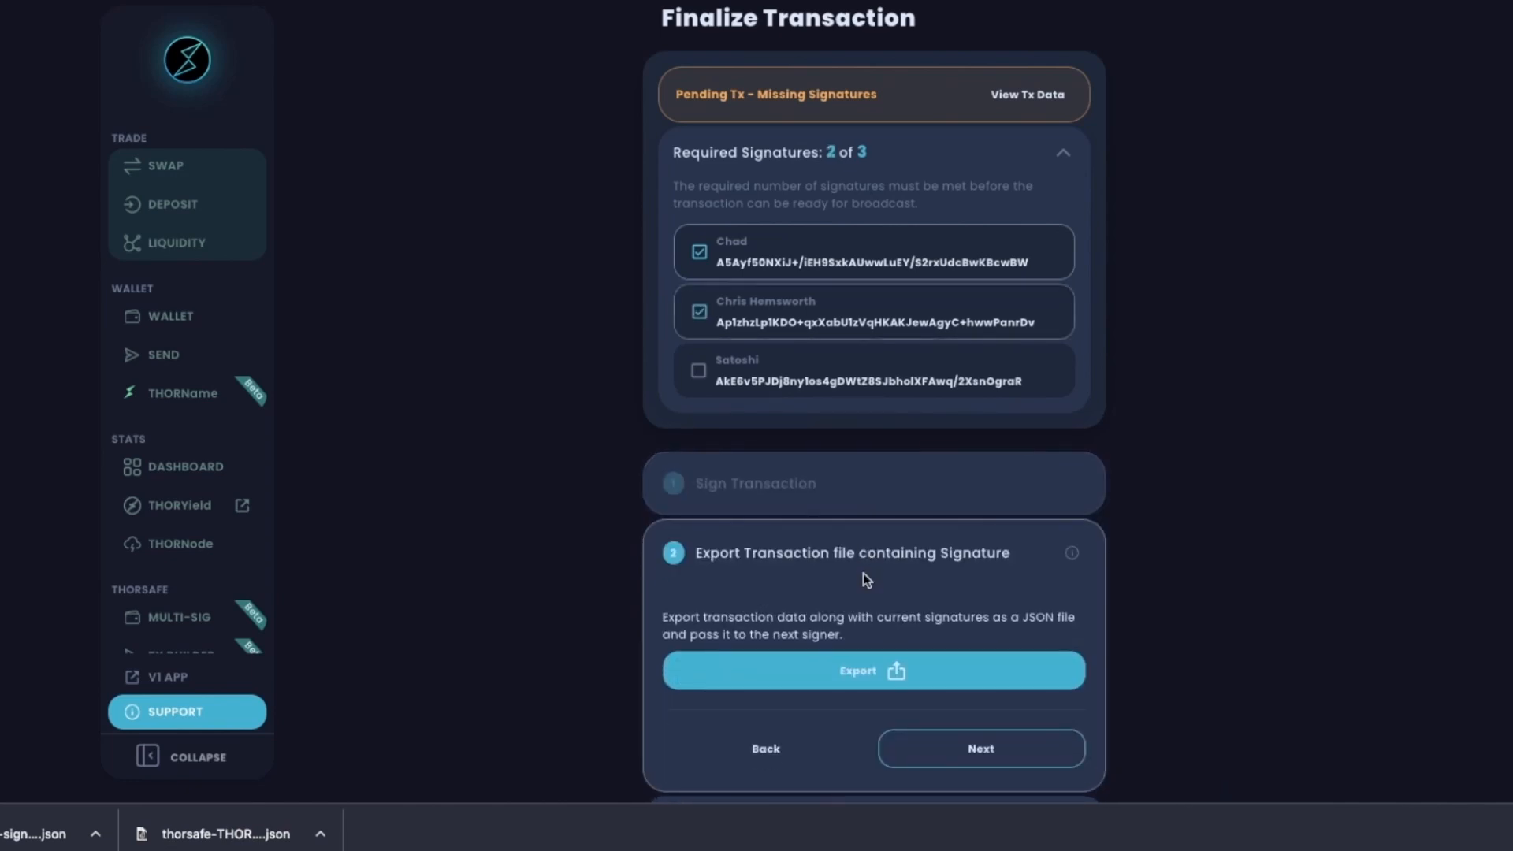
scroll(863, 573, "down", 2)
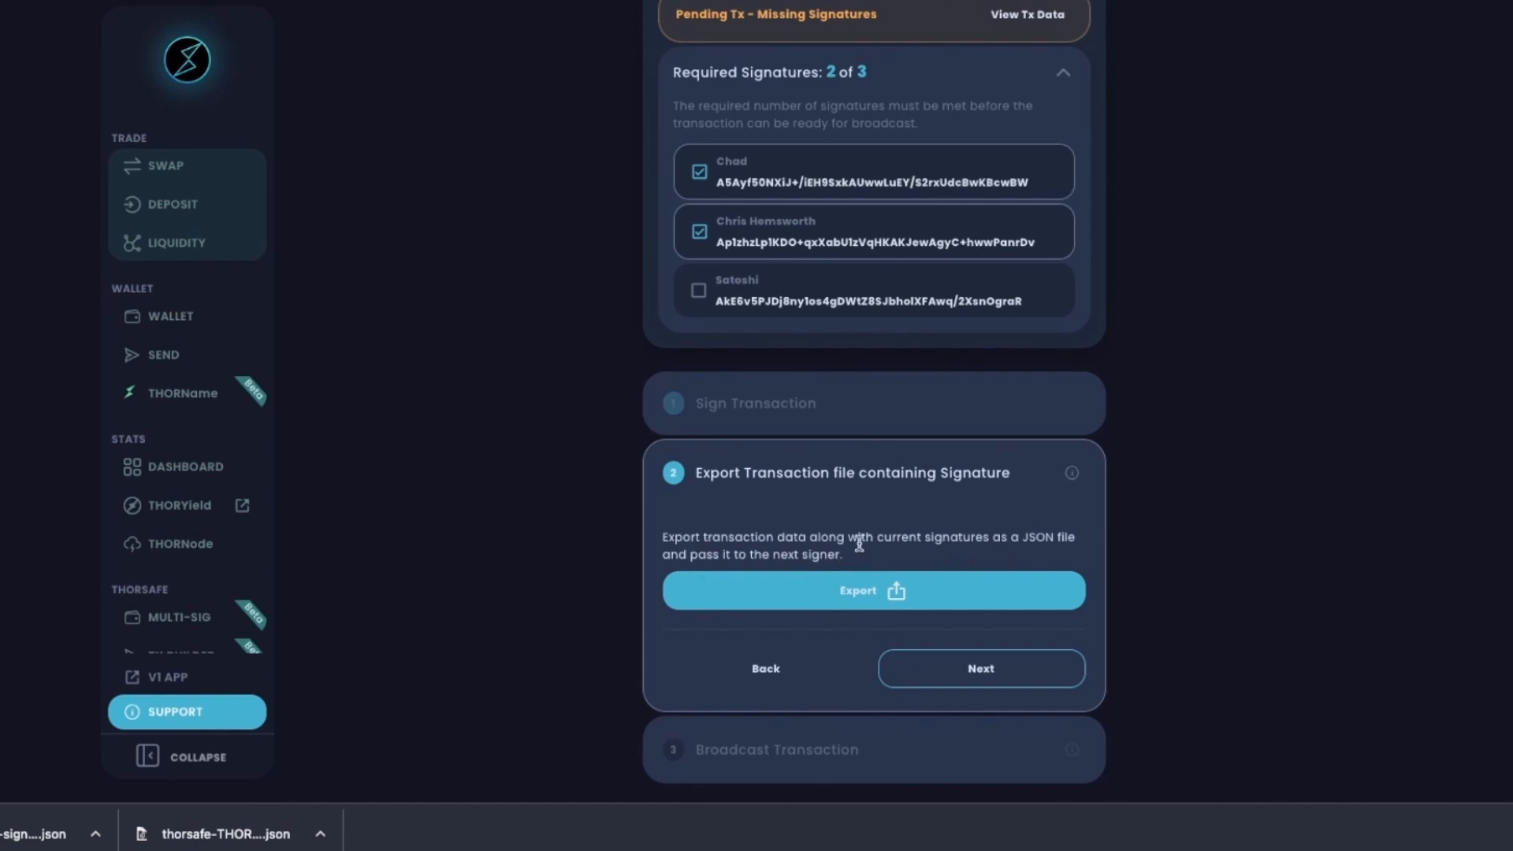
Export and save the two-signature transaction file, then go back to the THORSafe Wallet page.
left_click(843, 591)
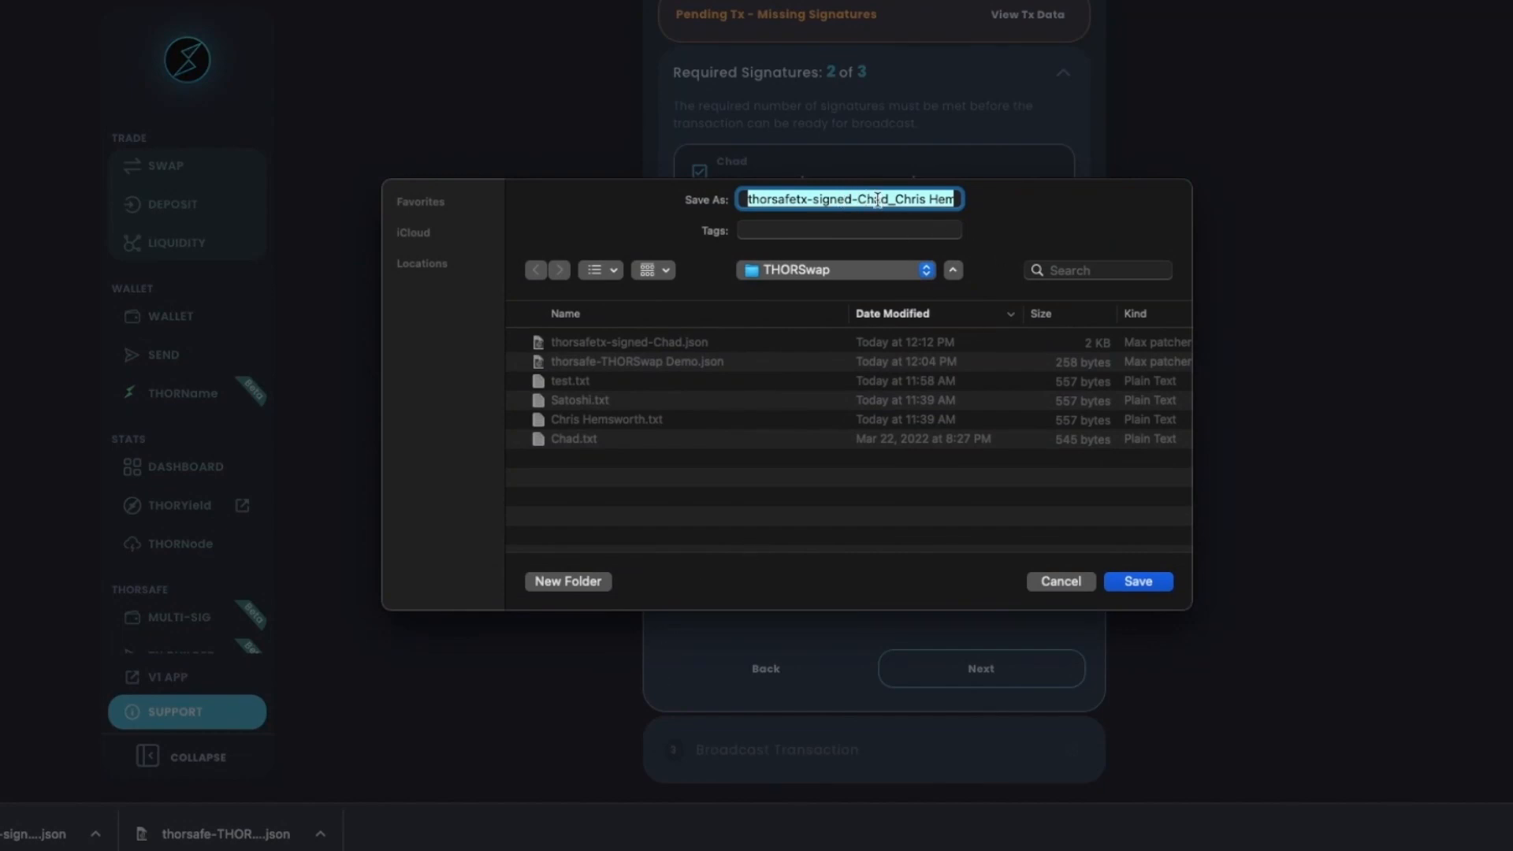
left_click(1151, 582)
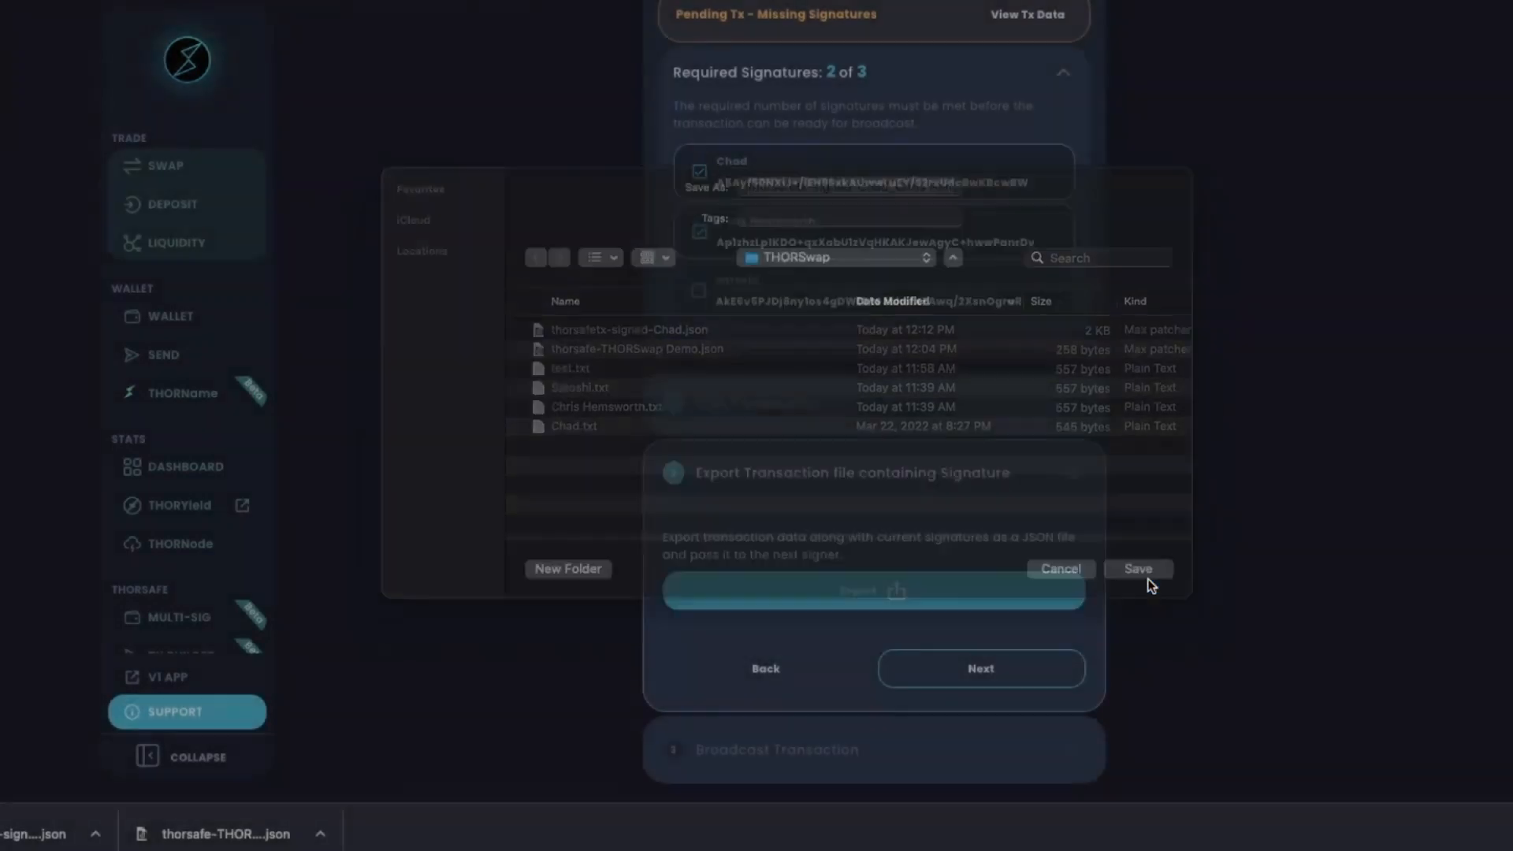
left_click(975, 681)
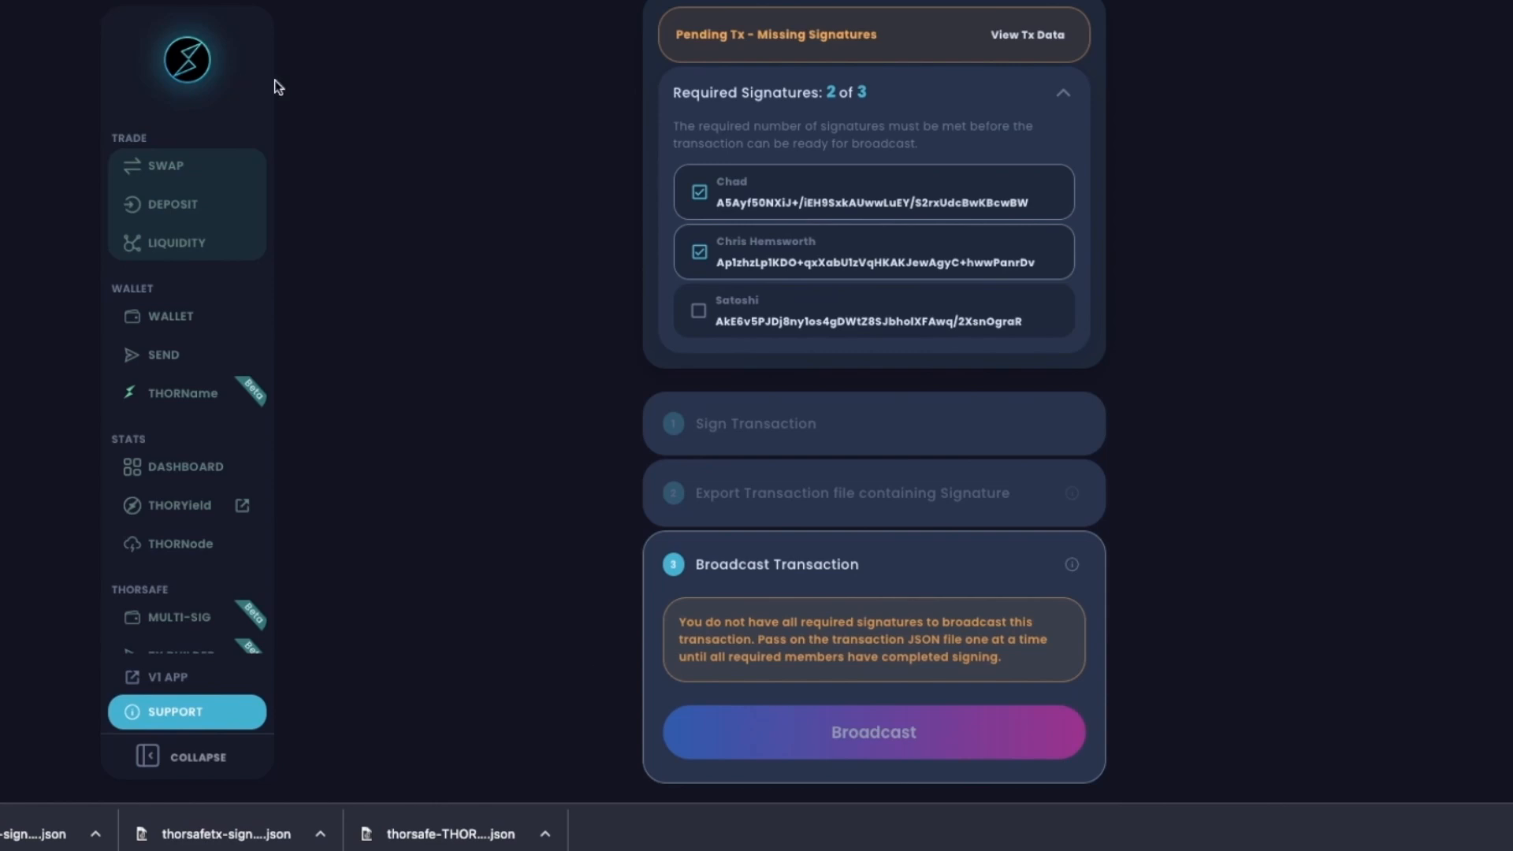
left_click(180, 617)
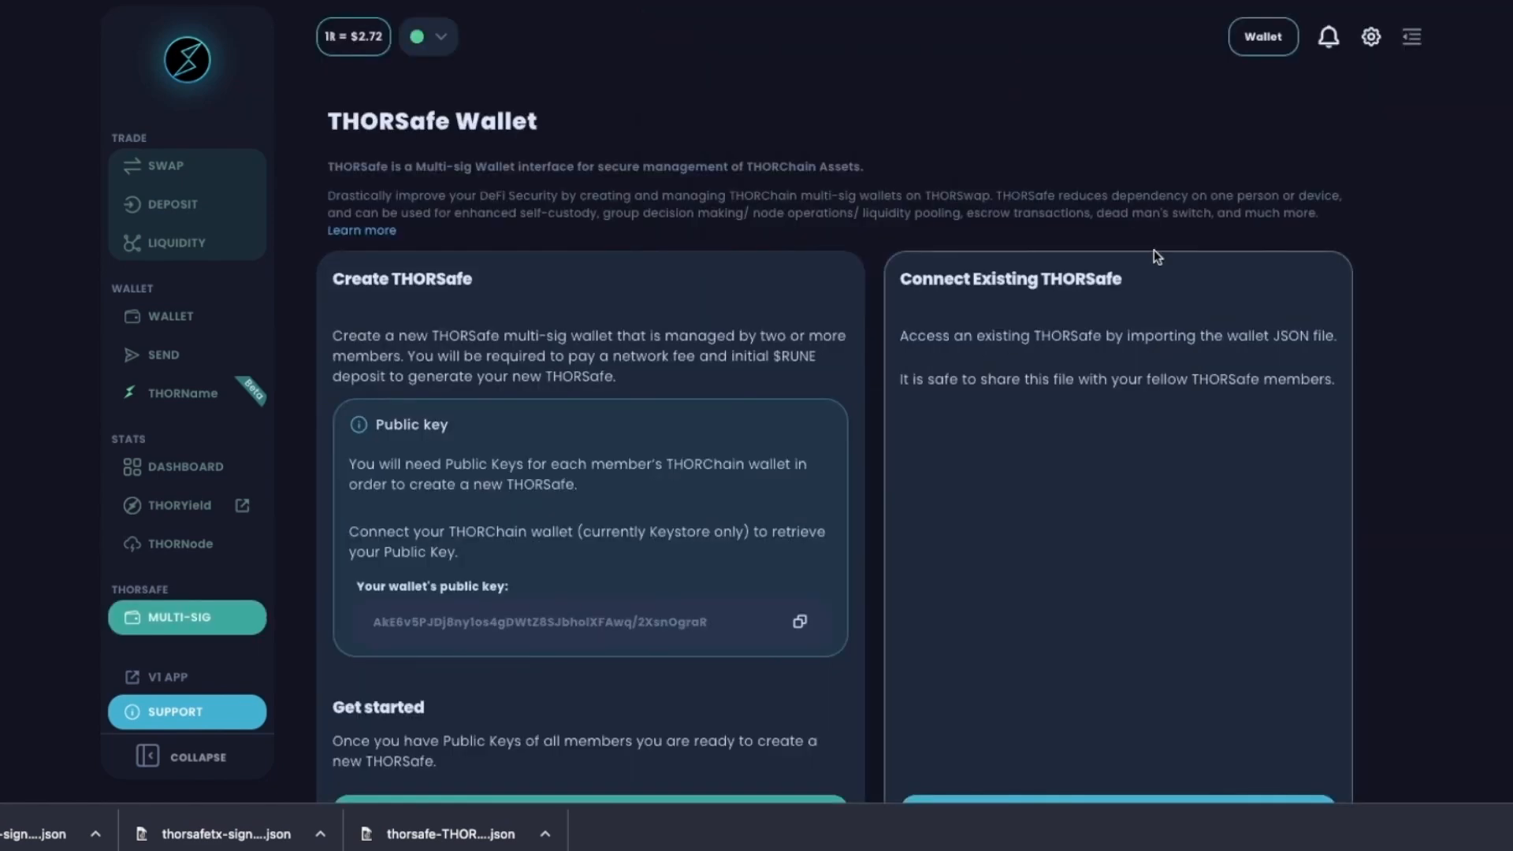
Reconnect the THORSafe using thorsafe-THORSwap Demo.json.
left_click(1262, 38)
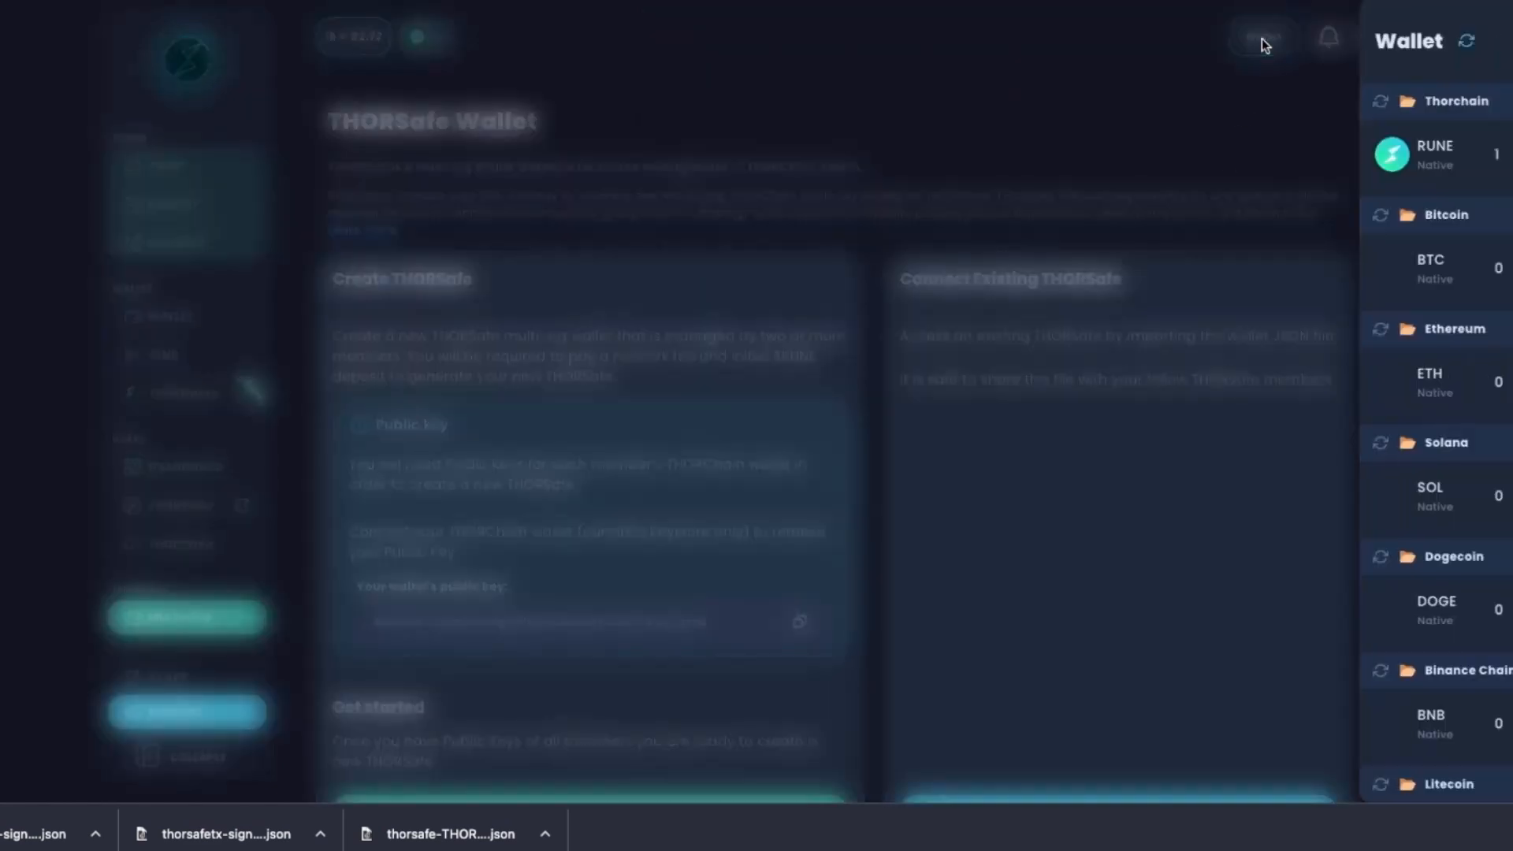
left_click(1151, 110)
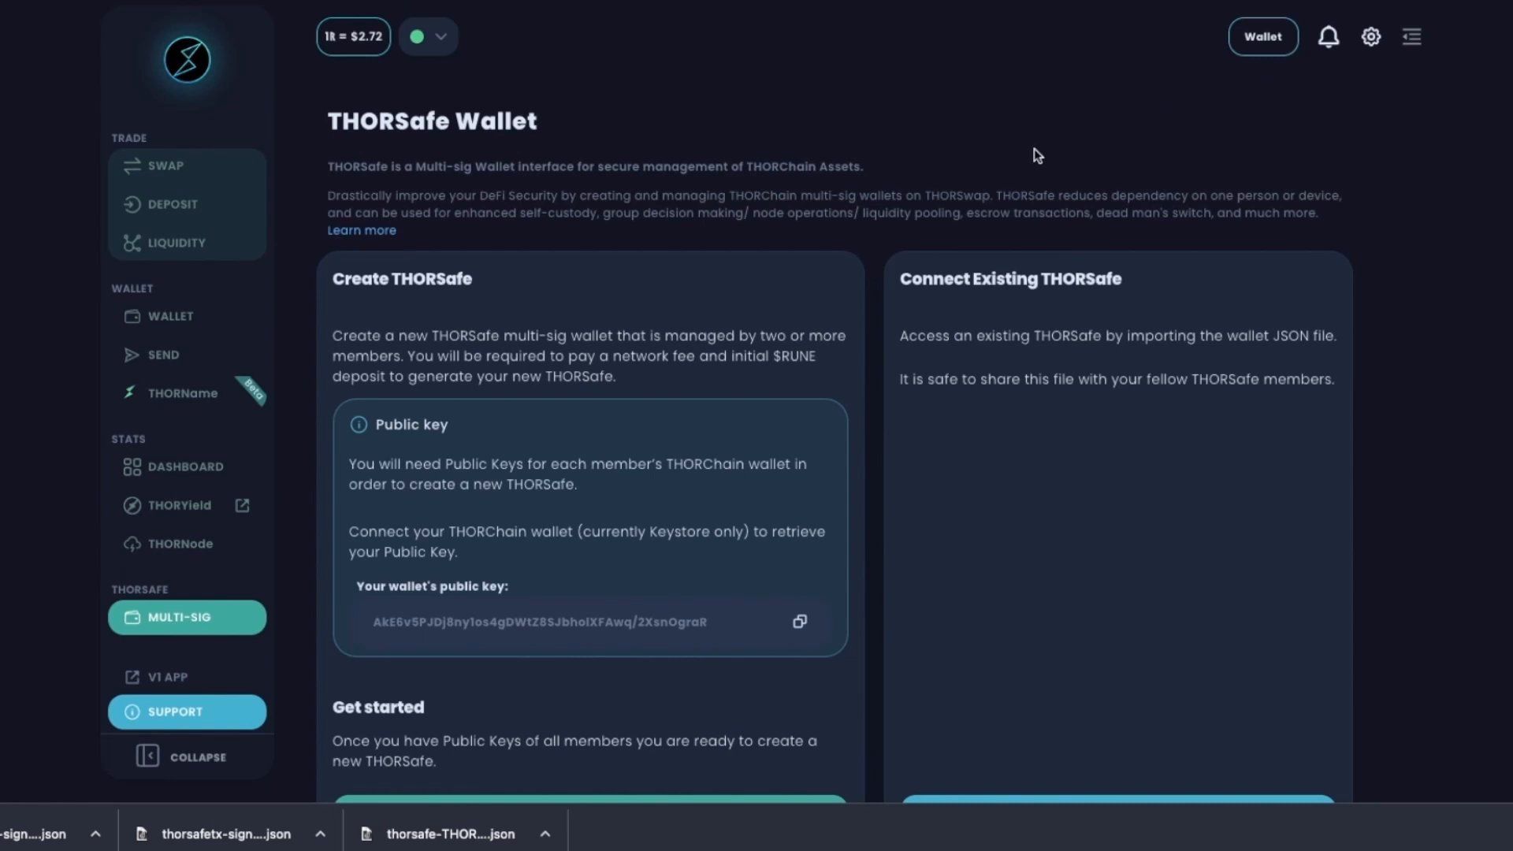
scroll(1027, 156, "down", 1)
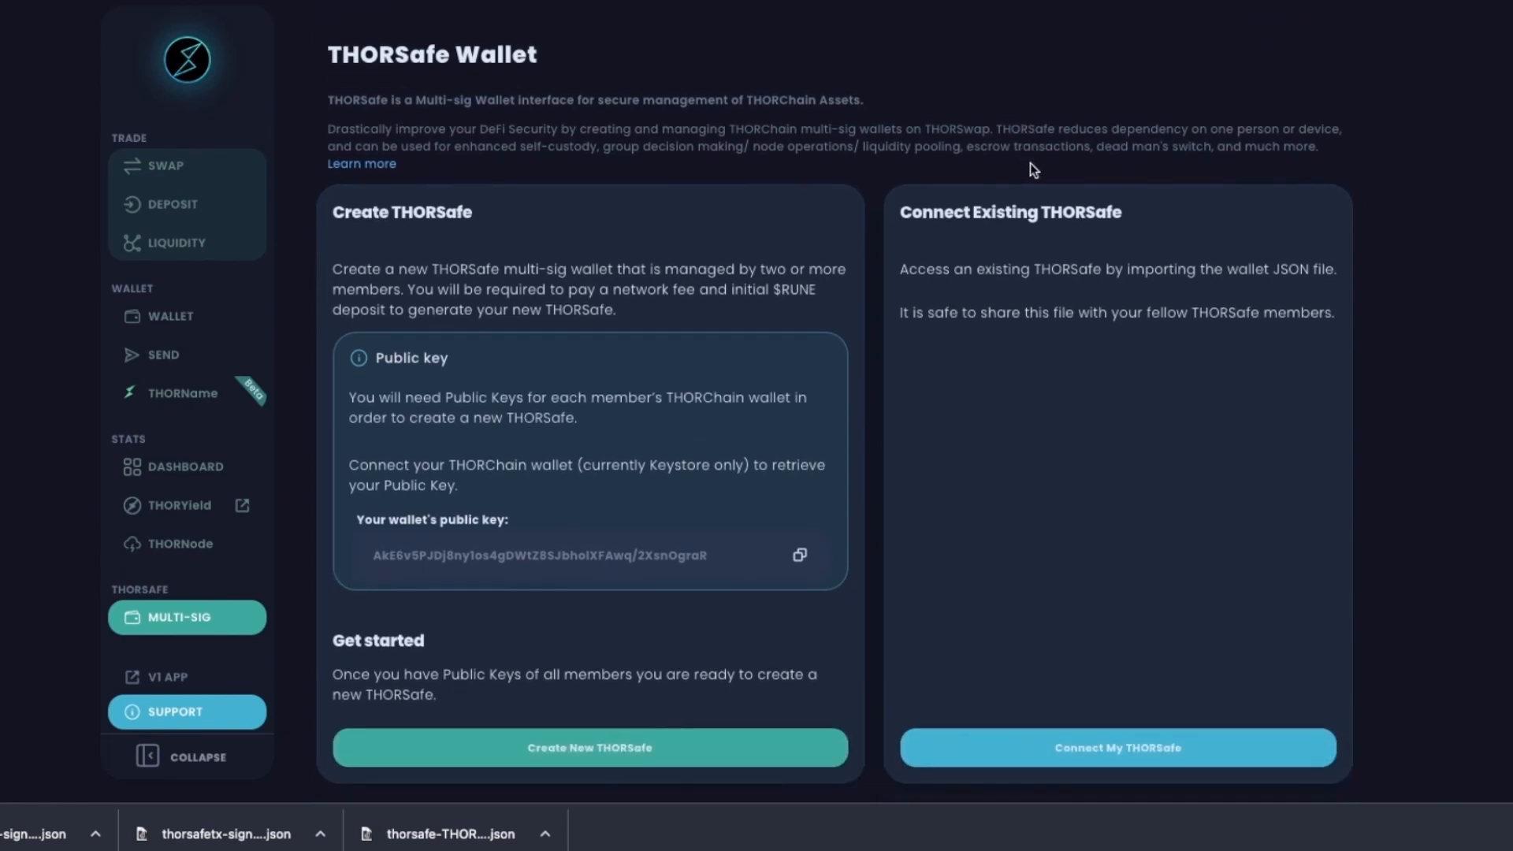
left_click(1114, 747)
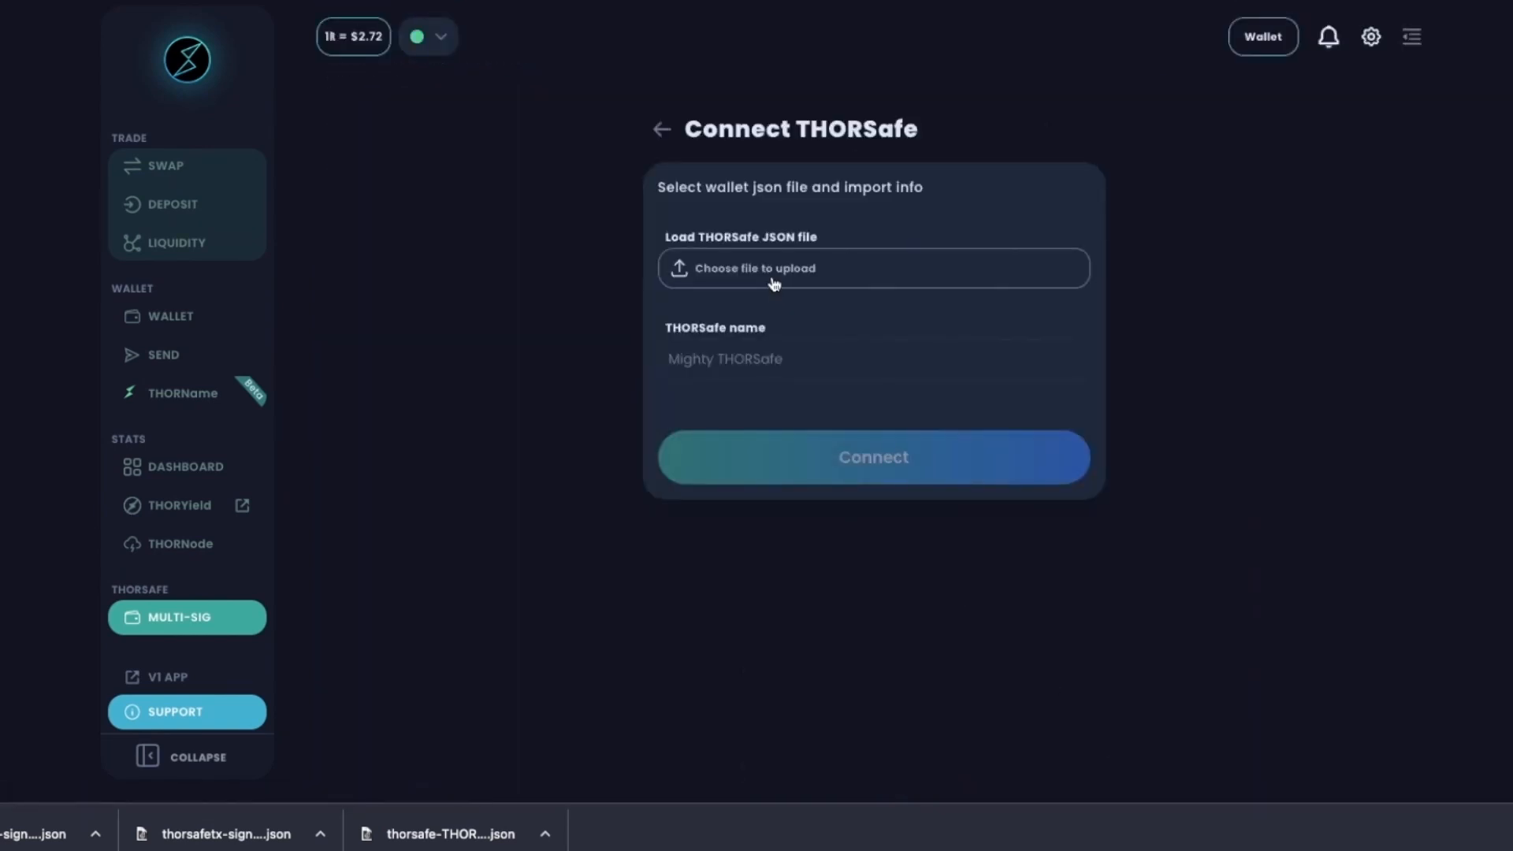
left_click(774, 282)
left_click(623, 312)
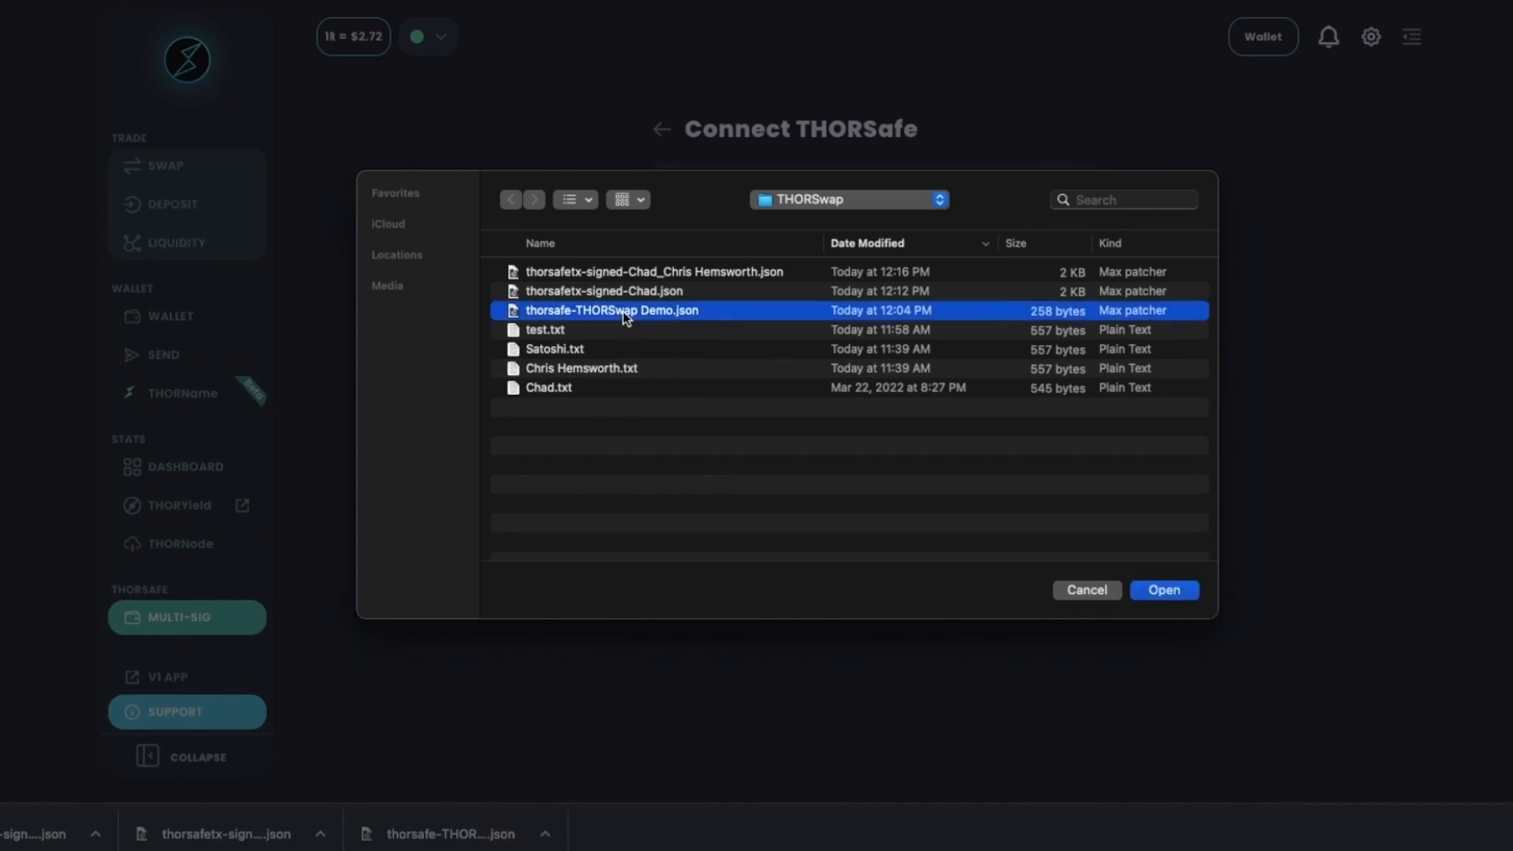
double_click(622, 310)
left_click(840, 465)
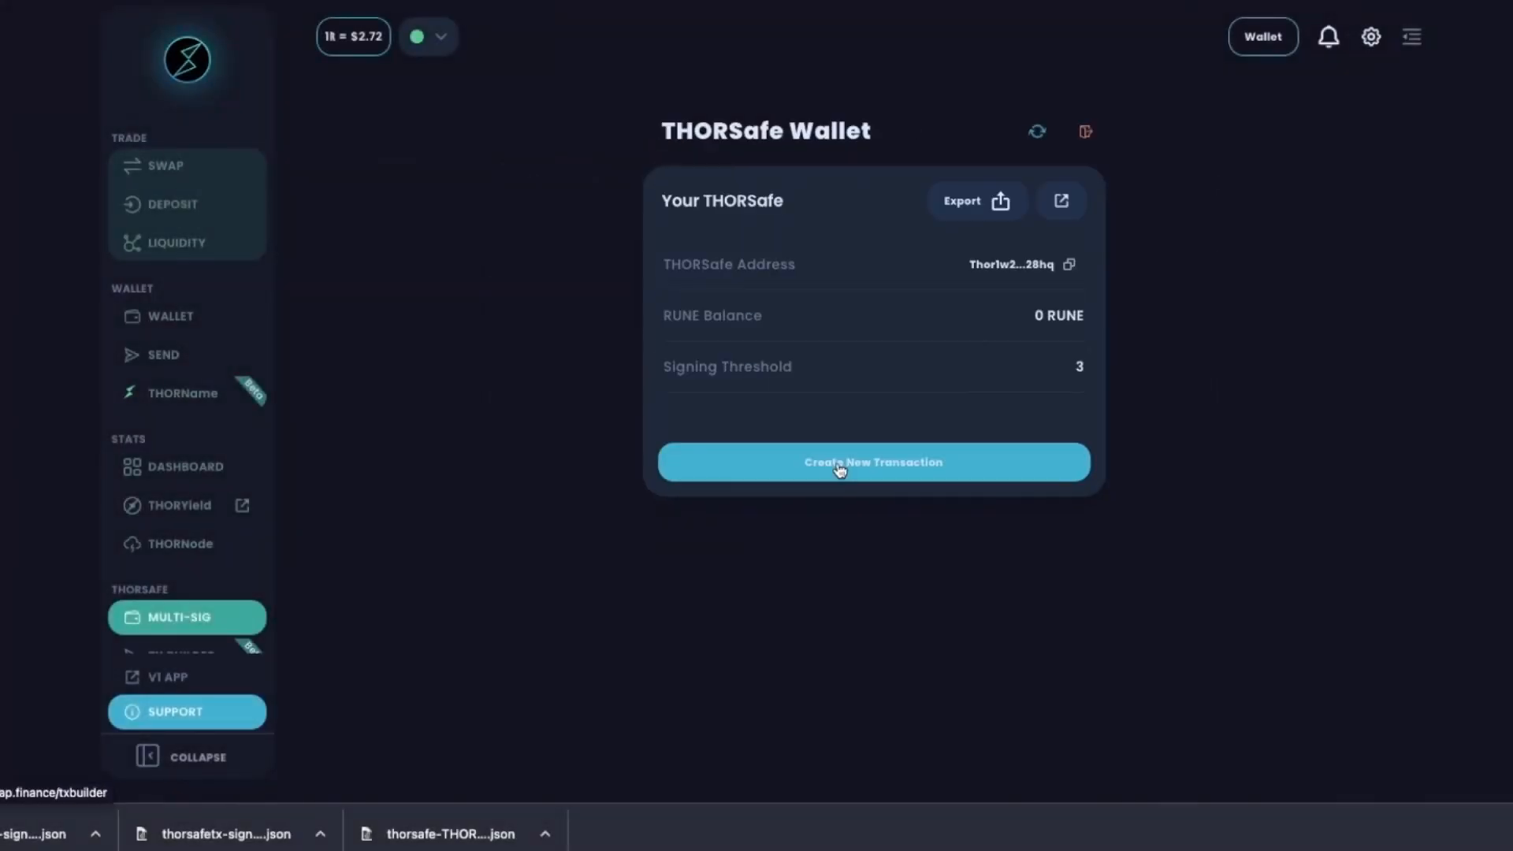
Import the transaction file signed by two members.
left_click(868, 461)
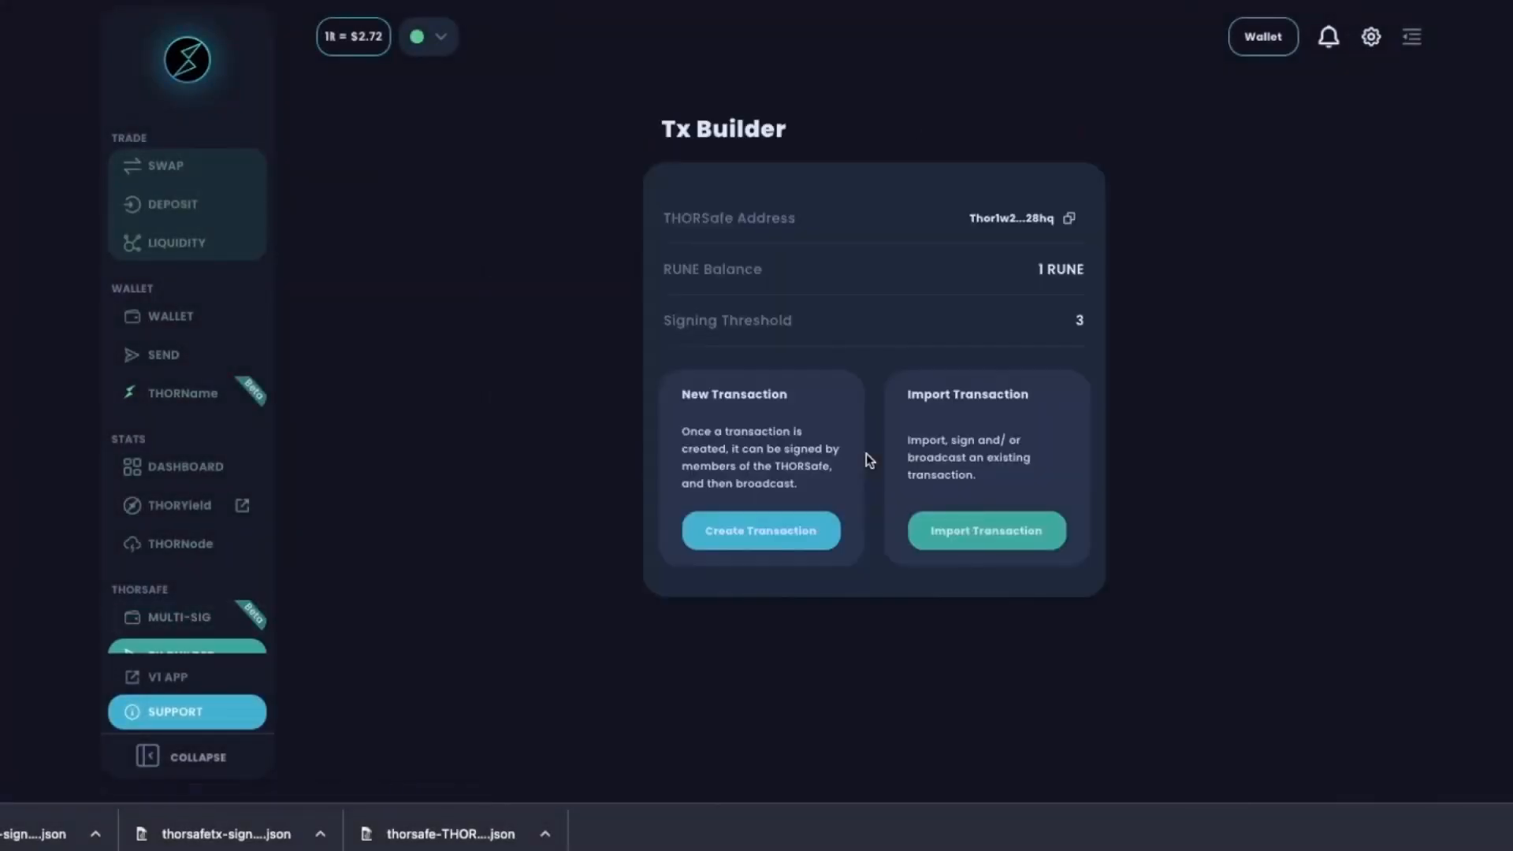
left_click(985, 532)
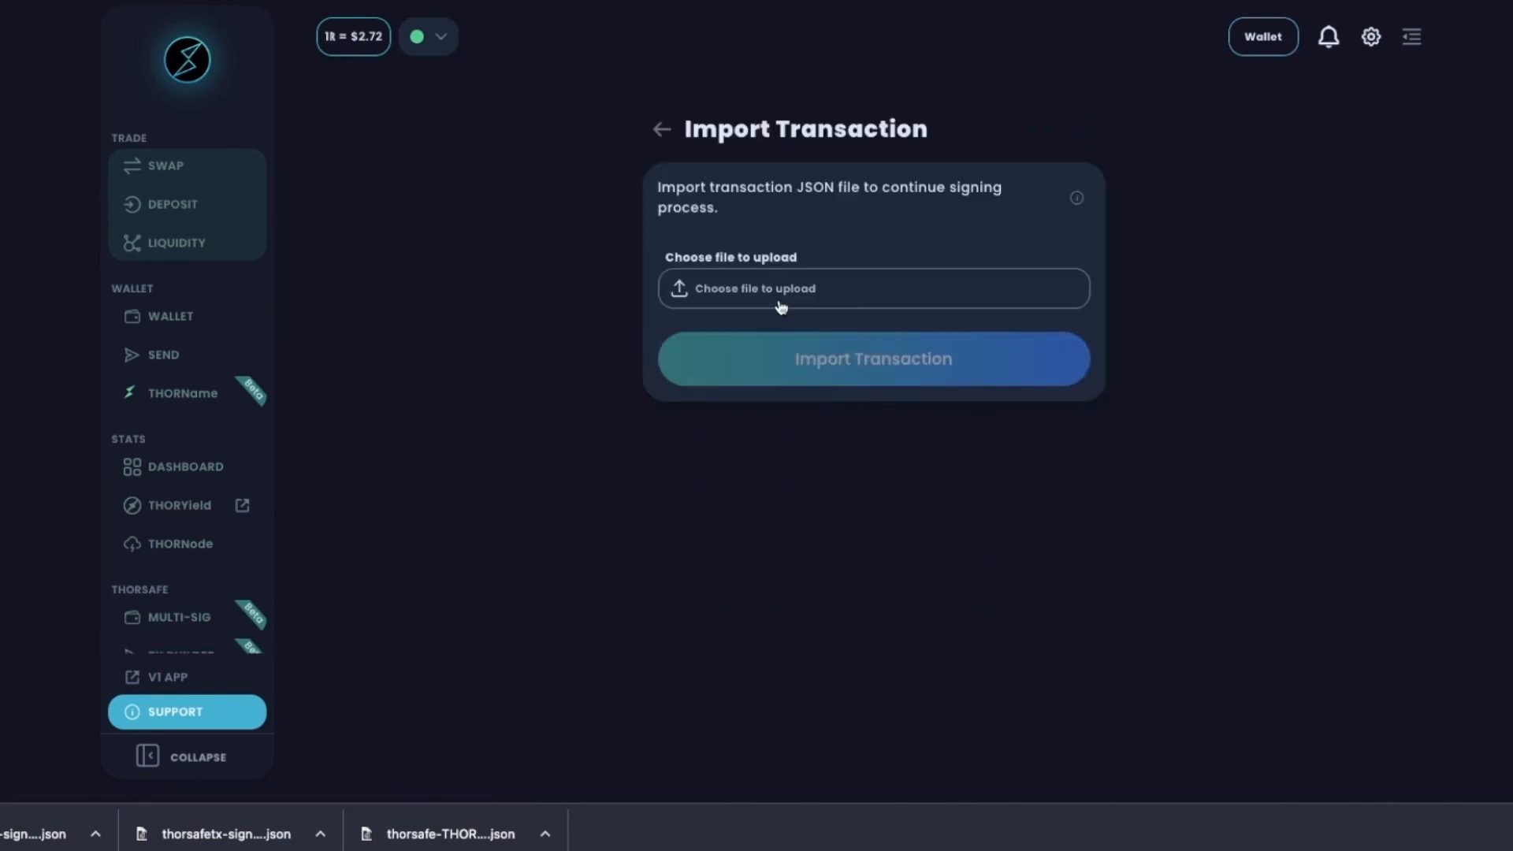
left_click(769, 290)
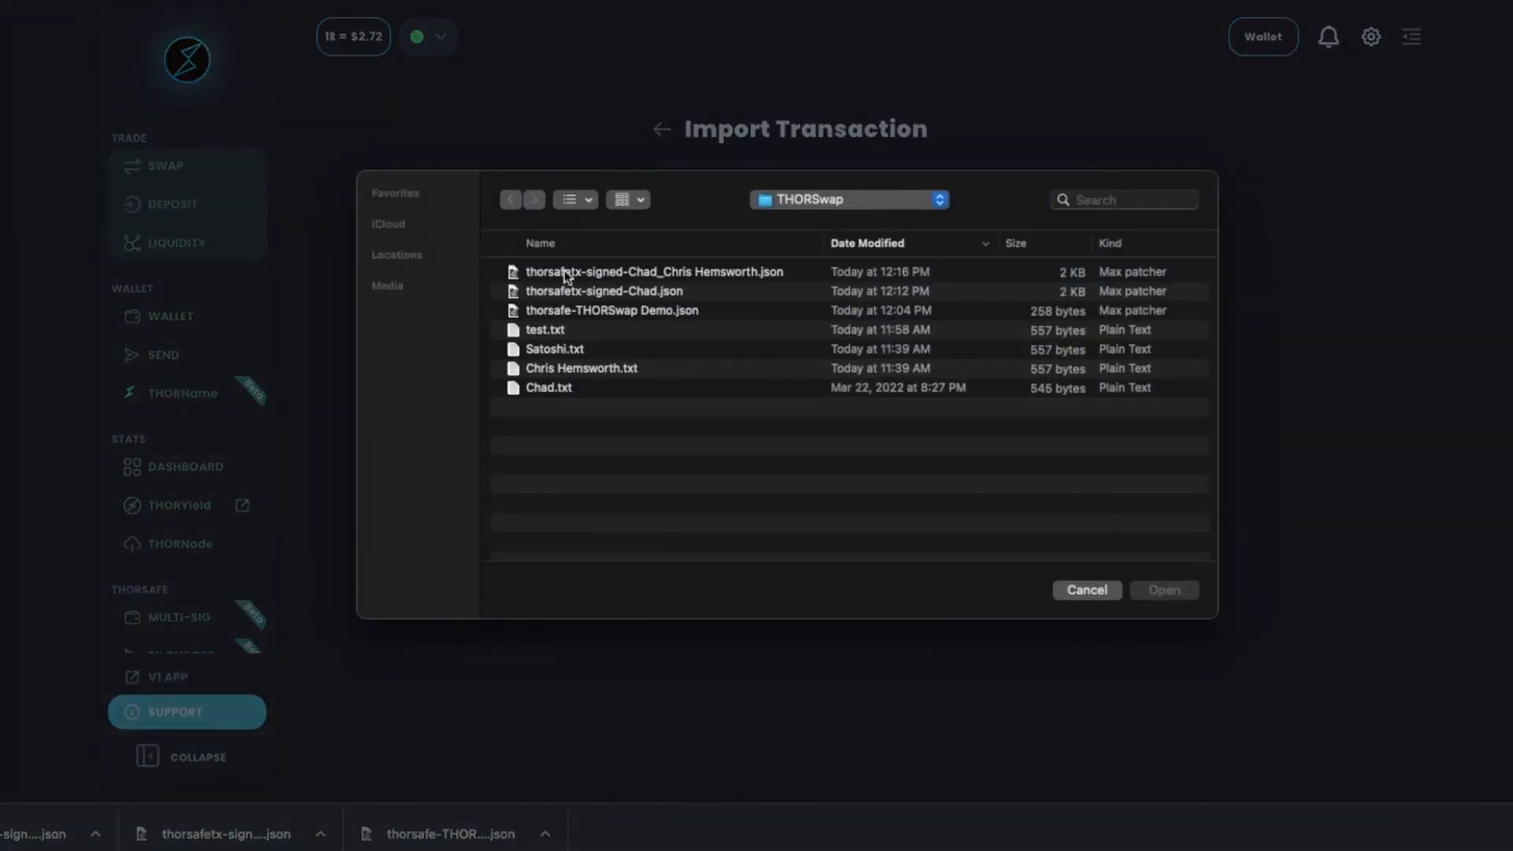
double_click(695, 271)
left_click(927, 376)
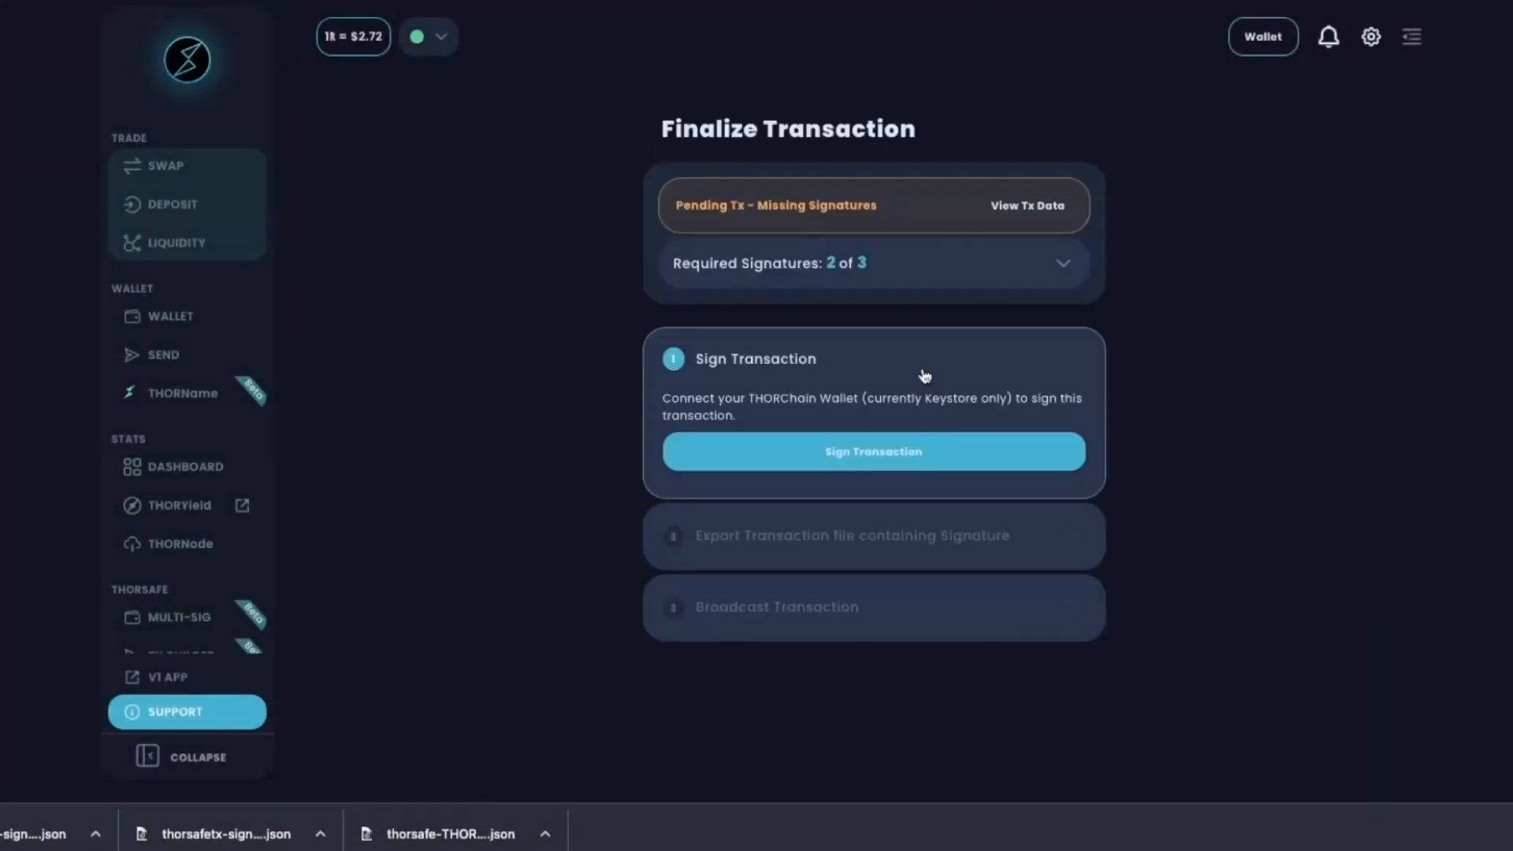
Add the third member's signature for 3 of 3 and broadcast the bond transaction.
left_click(1068, 264)
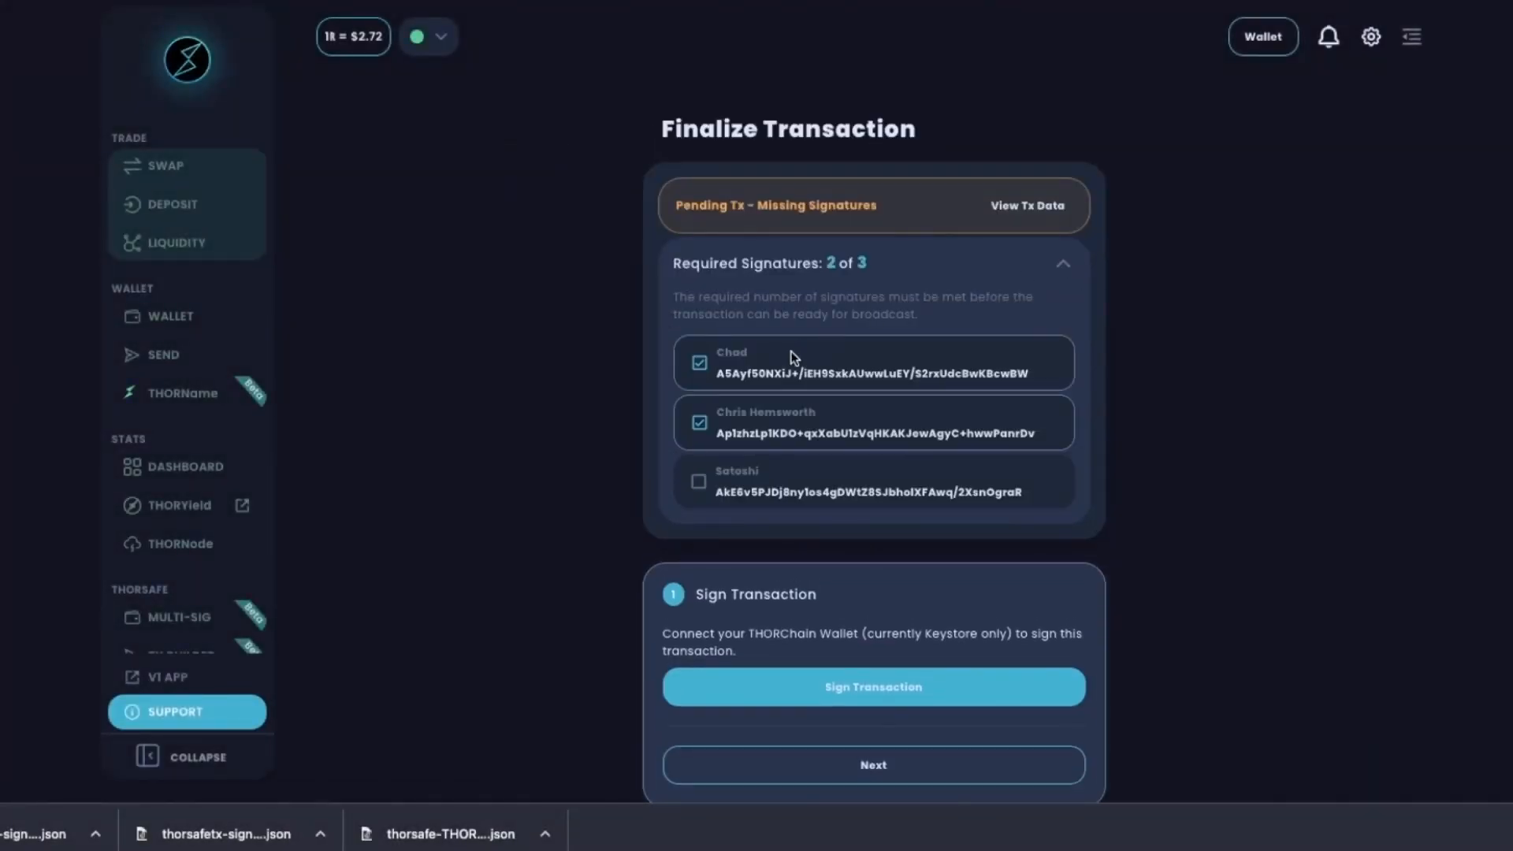
scroll(803, 475, "down", 1)
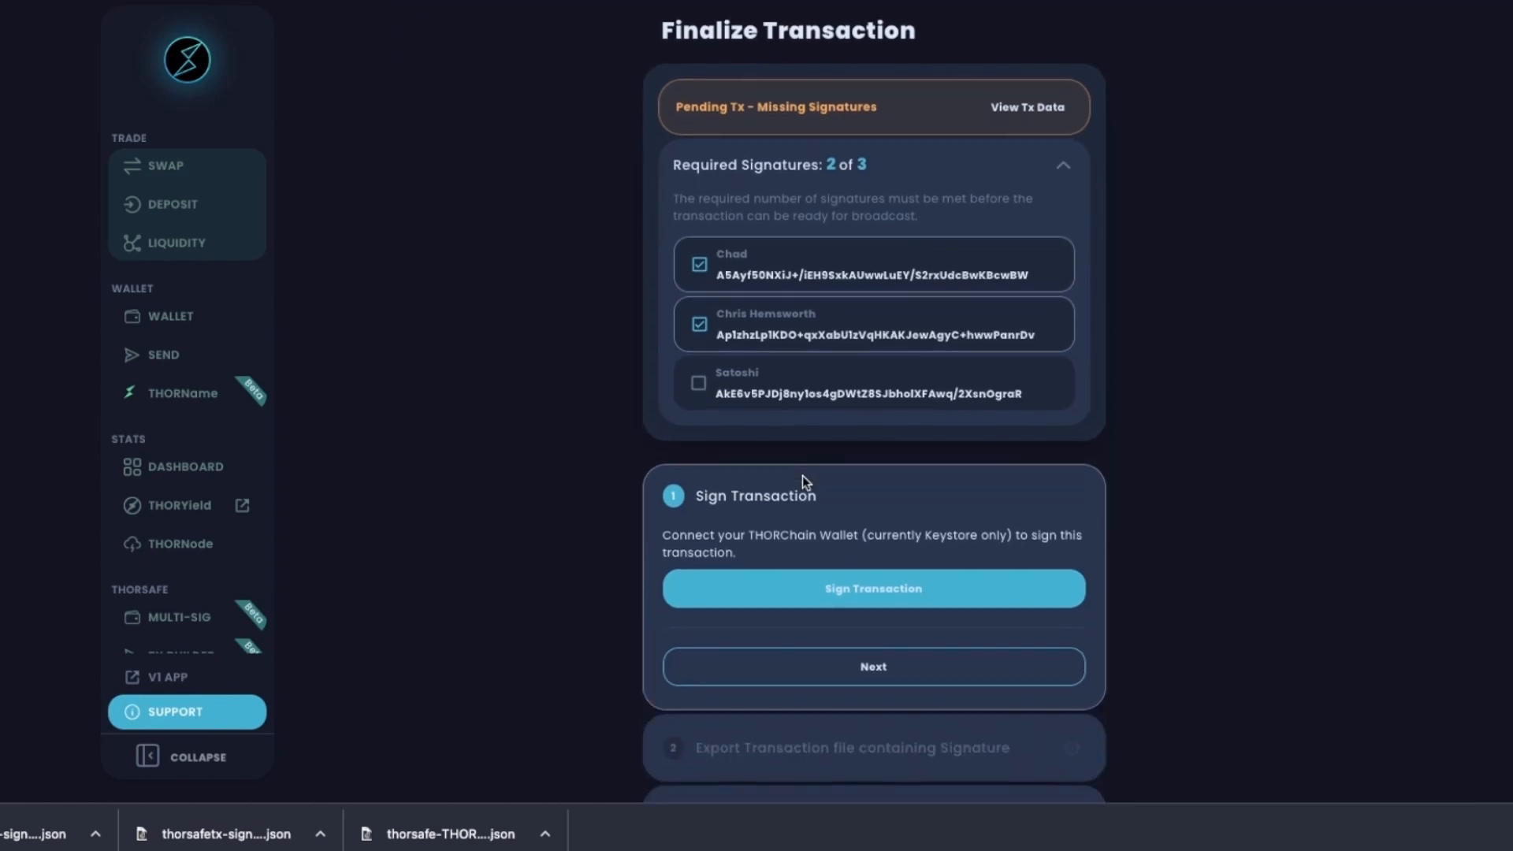
left_click(838, 602)
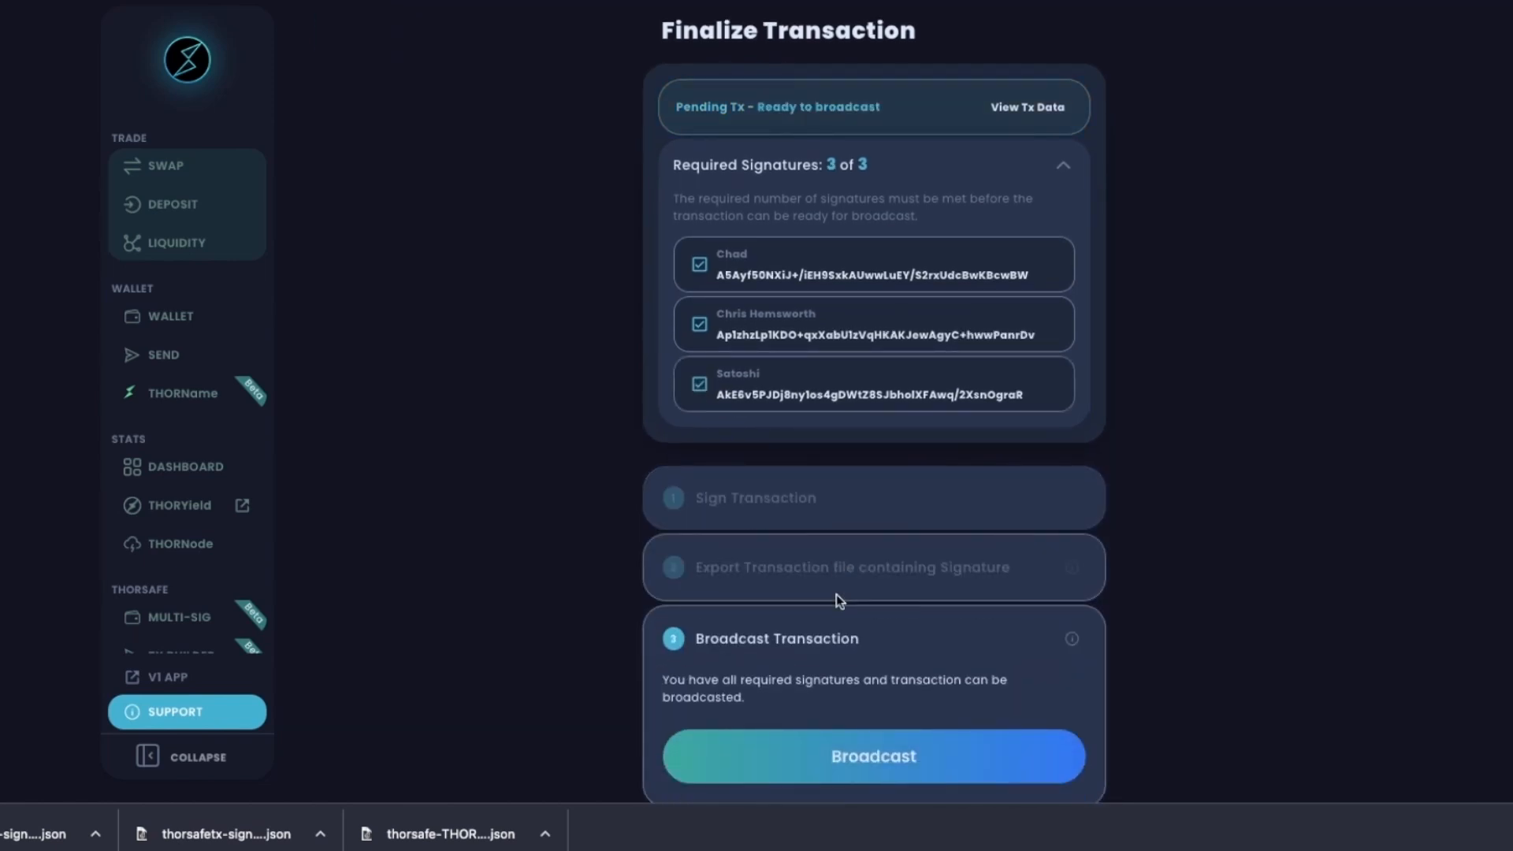
scroll(836, 594, "down", 1)
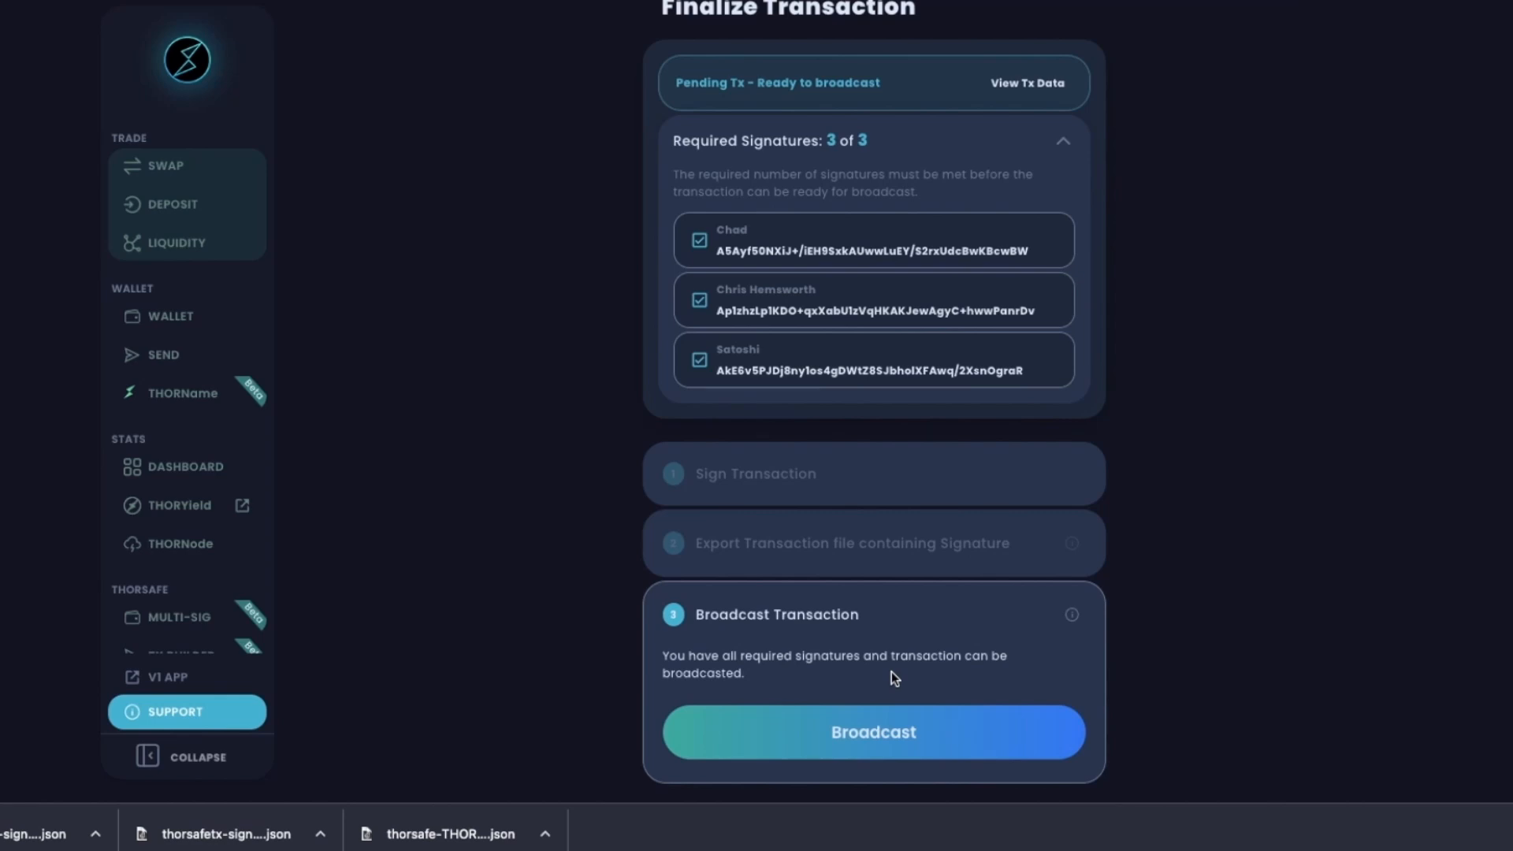
left_click(893, 729)
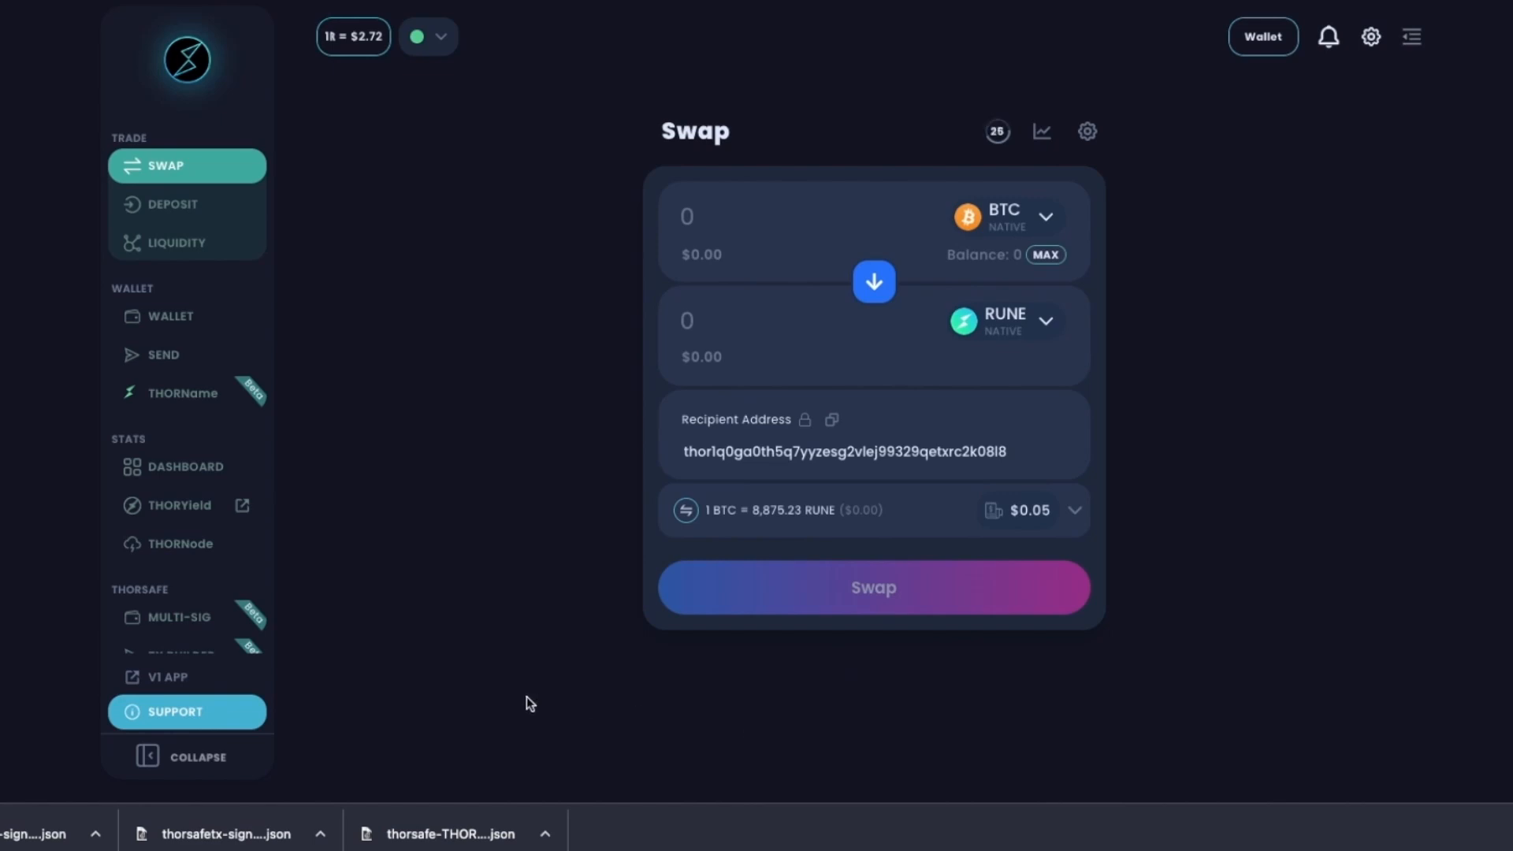
left_click(187, 706)
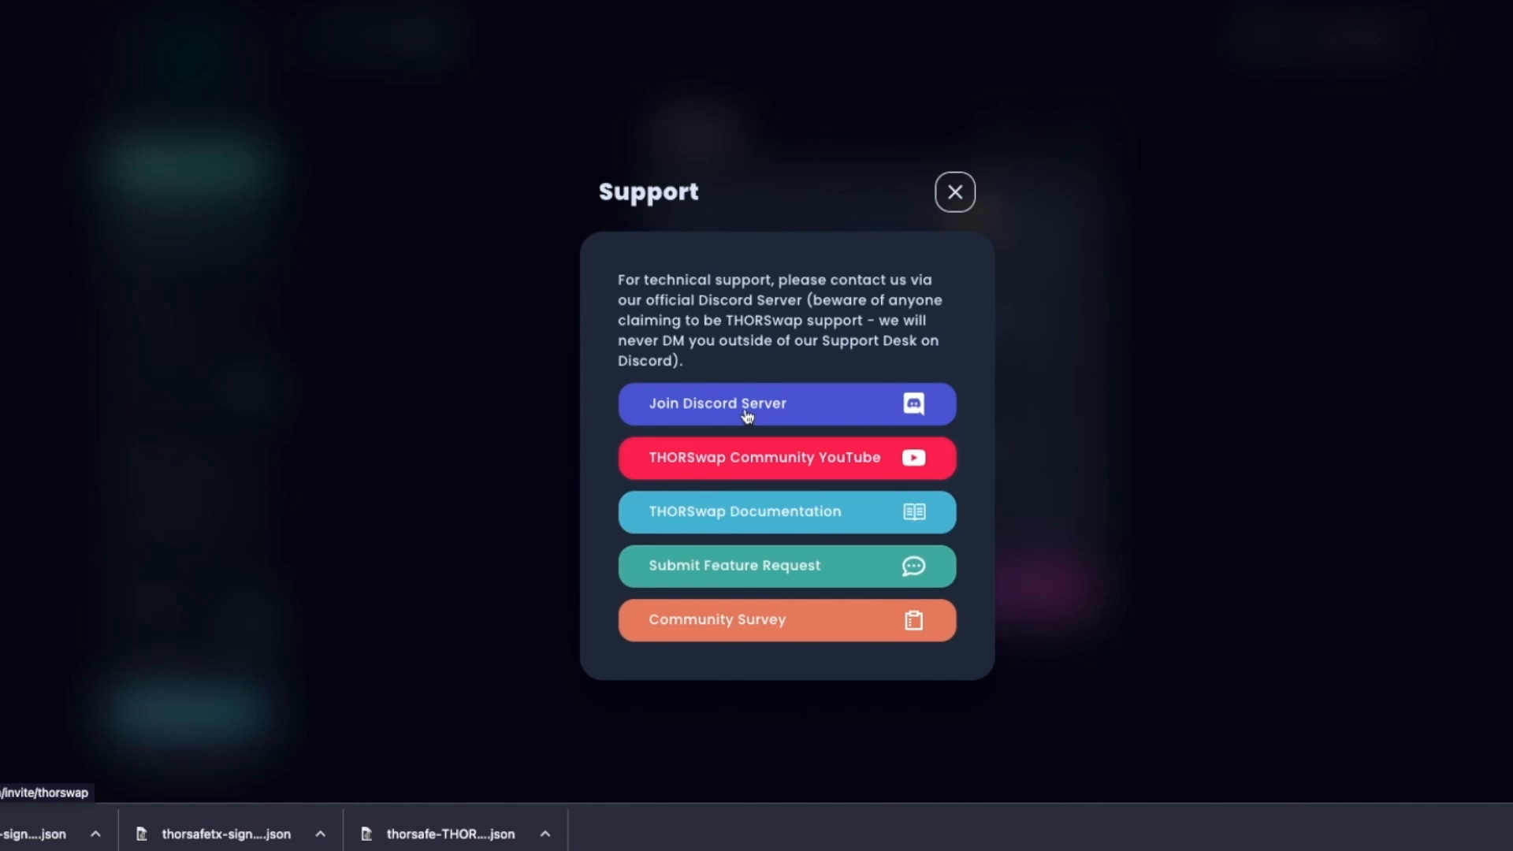
left_click(956, 192)
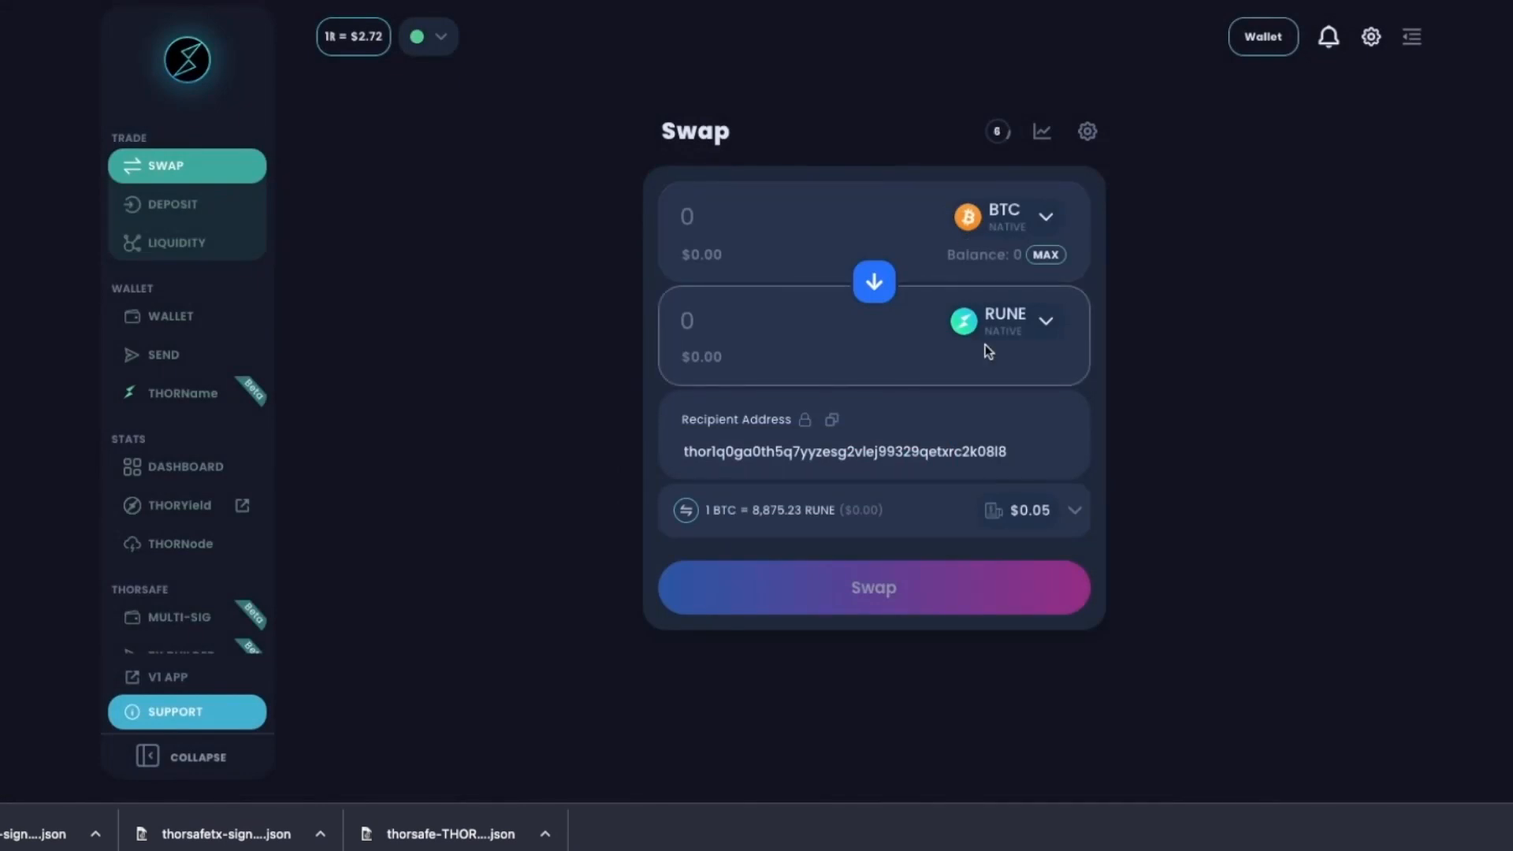